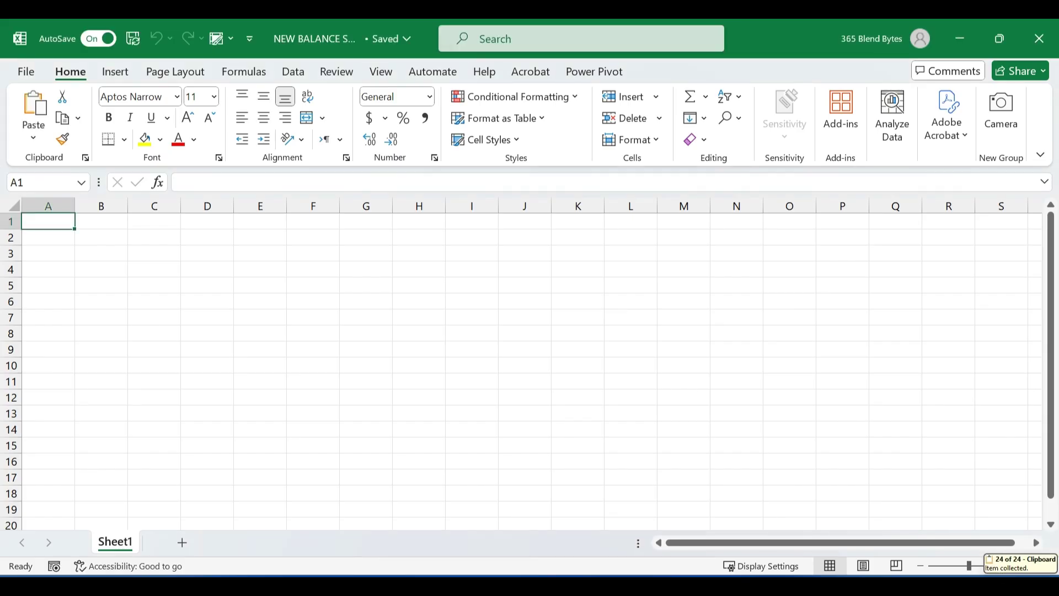
# - Rename Sheet1 to Dashboard and add a second sheet named Assets
pyautogui.doubleClick(115, 542)
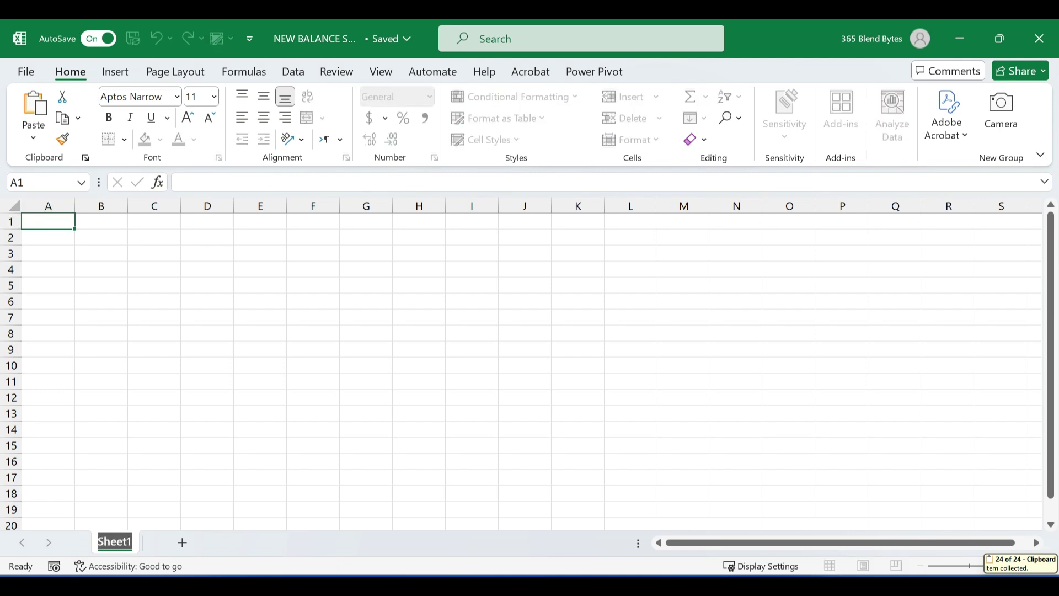
pyautogui.write('Dashboard')
pyautogui.click(260, 445)
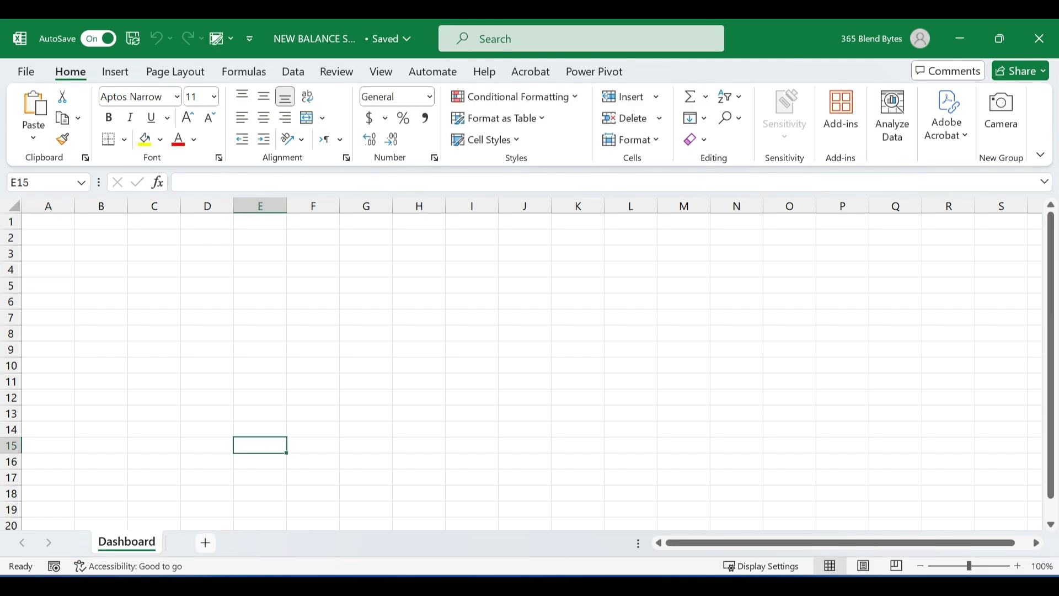
pyautogui.click(205, 542)
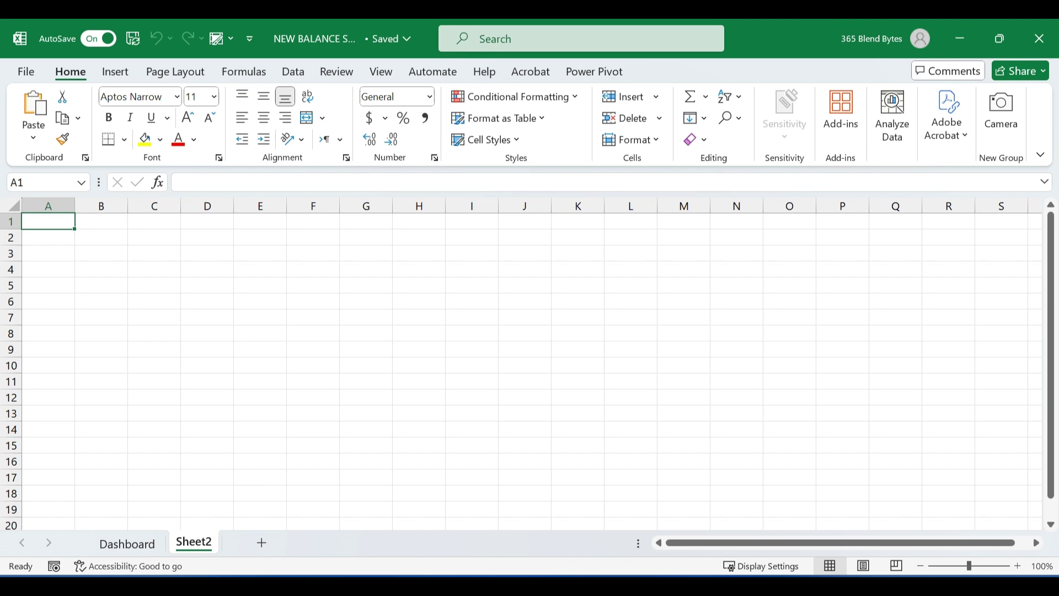
pyautogui.doubleClick(194, 542)
pyautogui.write('Assets')
pyautogui.click(363, 443)
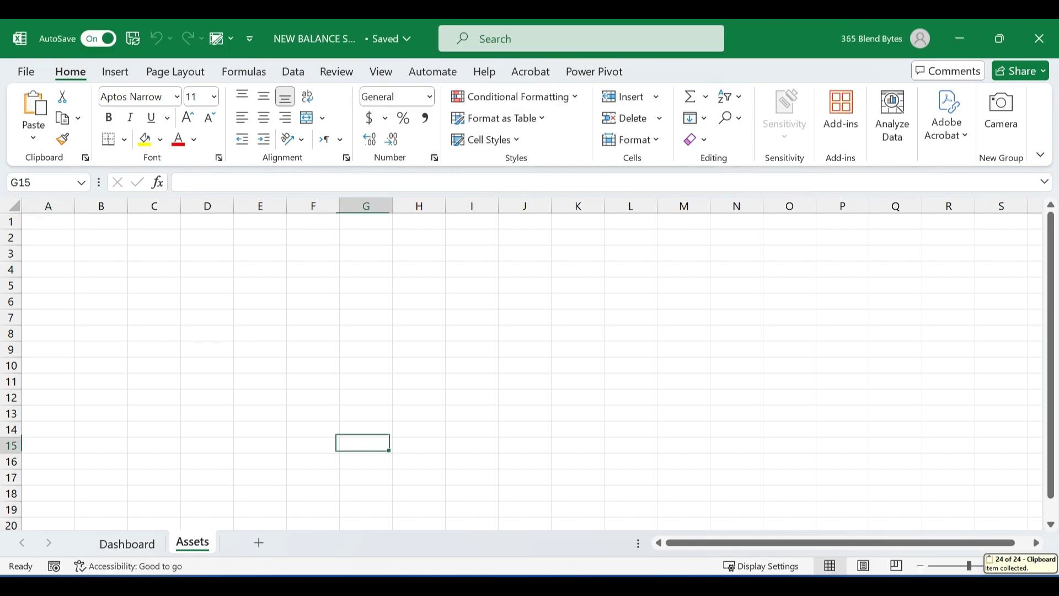
# - Add a third sheet named for liabilities and shareholder's equity
pyautogui.click(259, 542)
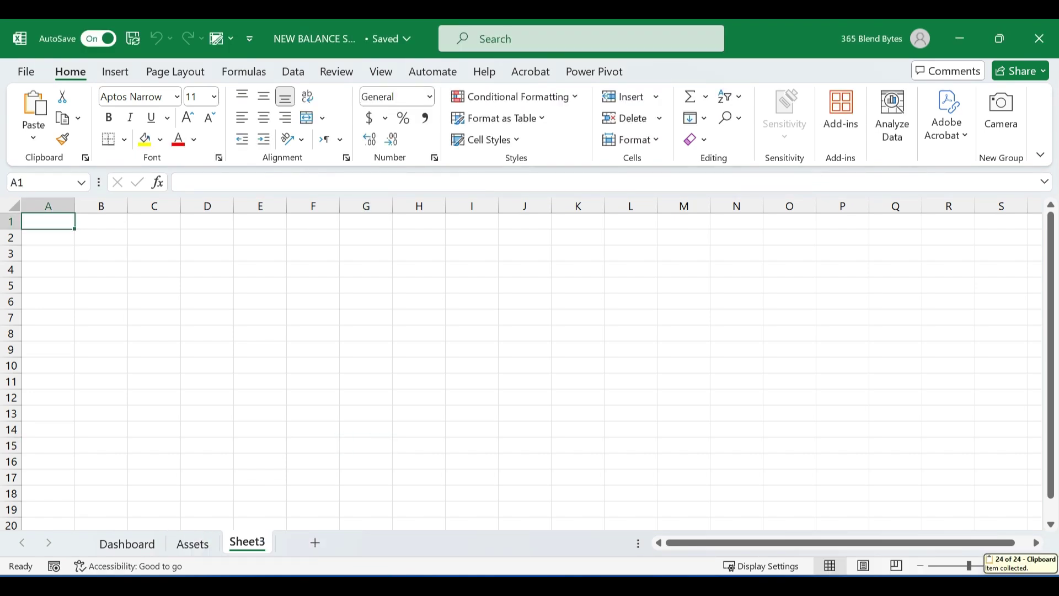
pyautogui.doubleClick(247, 541)
pyautogui.hotkey('ctrl', 'v')
pyautogui.click(419, 429)
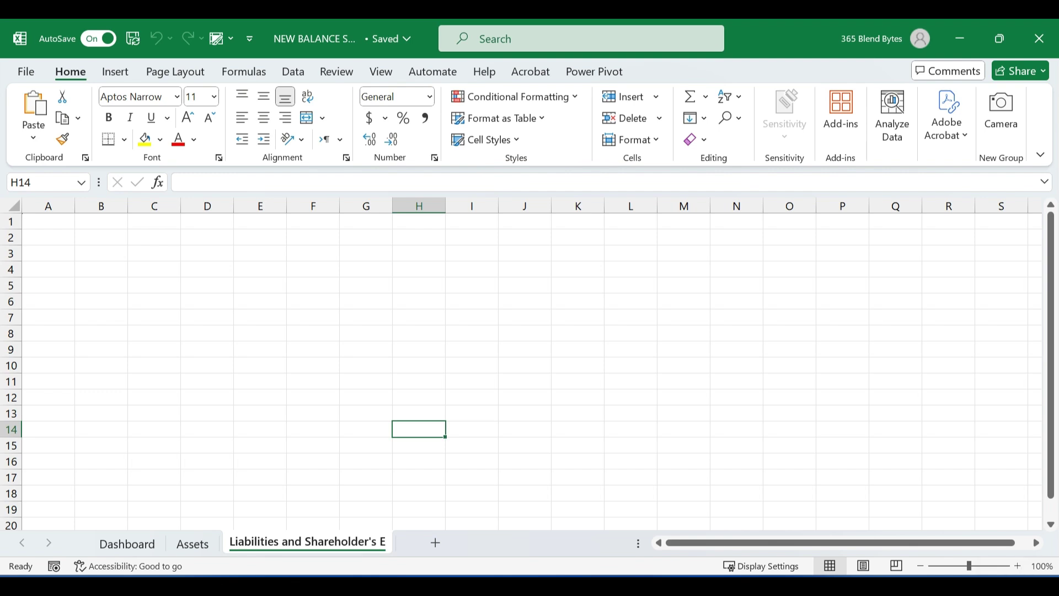
# - Colour the sheet tabs purple, green and red
pyautogui.click(101, 317)
pyautogui.click(127, 543)
pyautogui.rightClick(126, 544)
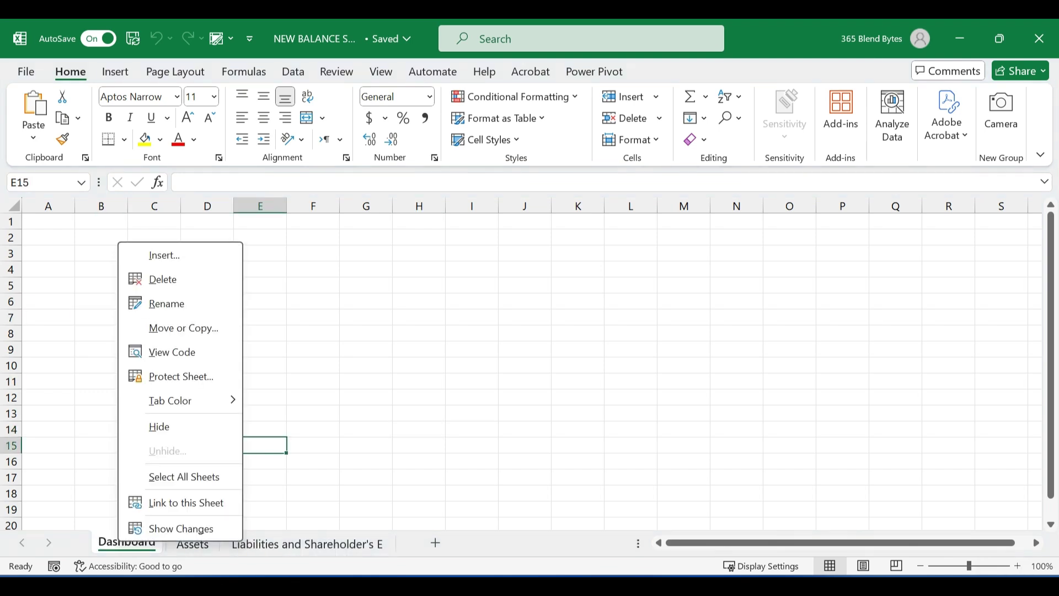
pyautogui.moveTo(170, 399)
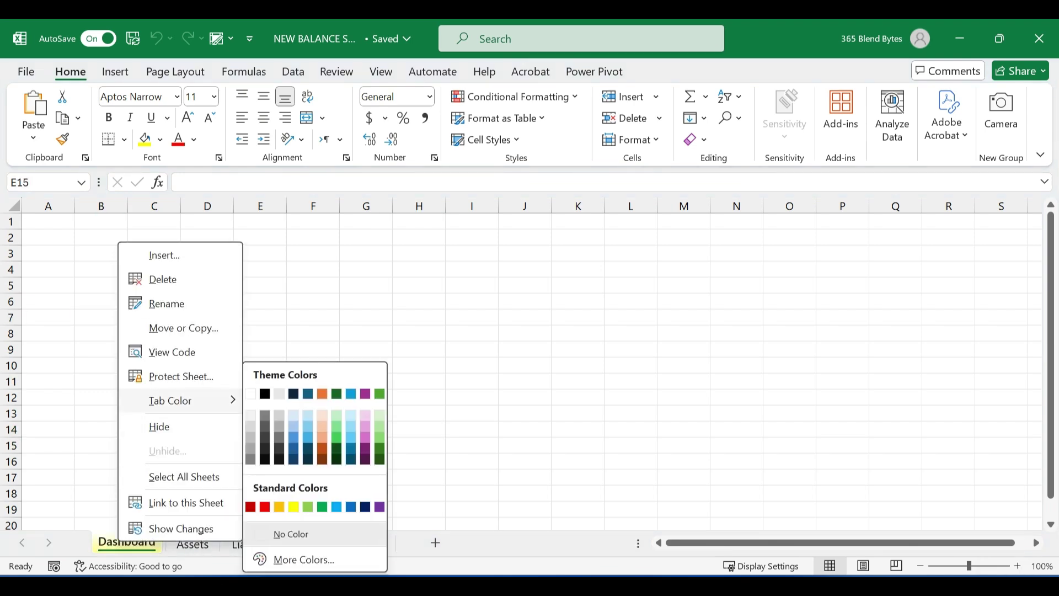
pyautogui.click(364, 447)
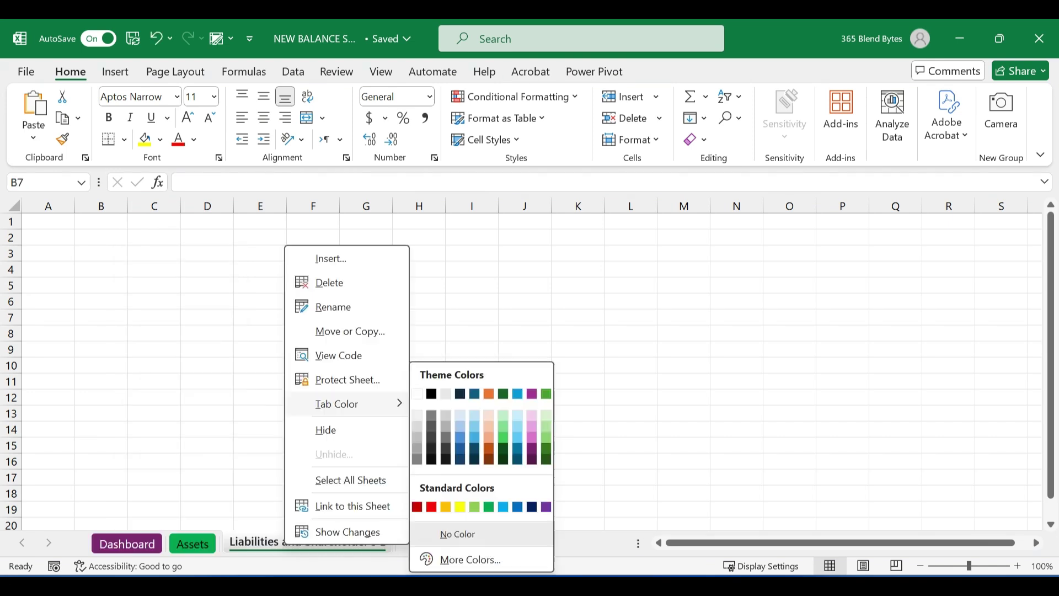
pyautogui.click(488, 435)
pyautogui.click(313, 365)
pyautogui.hotkey('ctrl', 'pageup')
pyautogui.hotkey('ctrl', 'pageup')
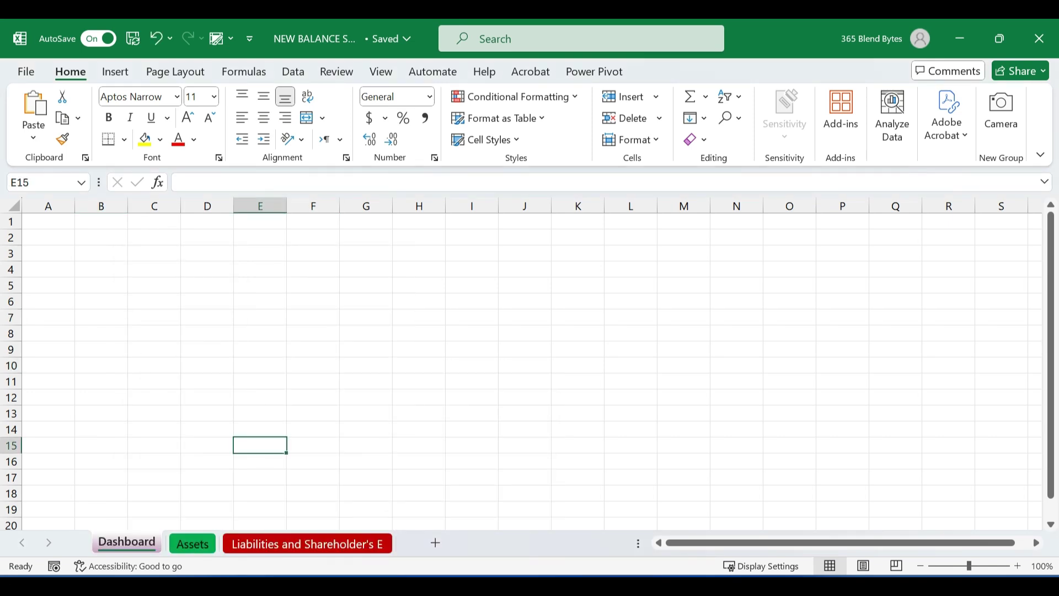
pyautogui.press('Right')
pyautogui.press('Right')
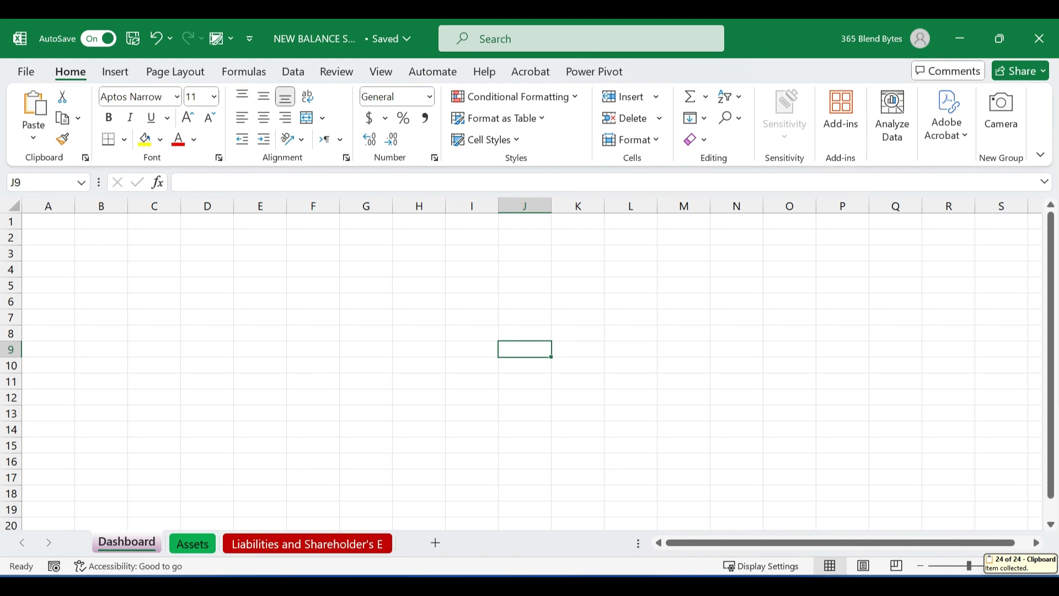
# - Enter Balance Sheet in B1, ABC Company in B2 and Balance Summary in B4
pyautogui.click(101, 221)
pyautogui.write('Balance Sheet')
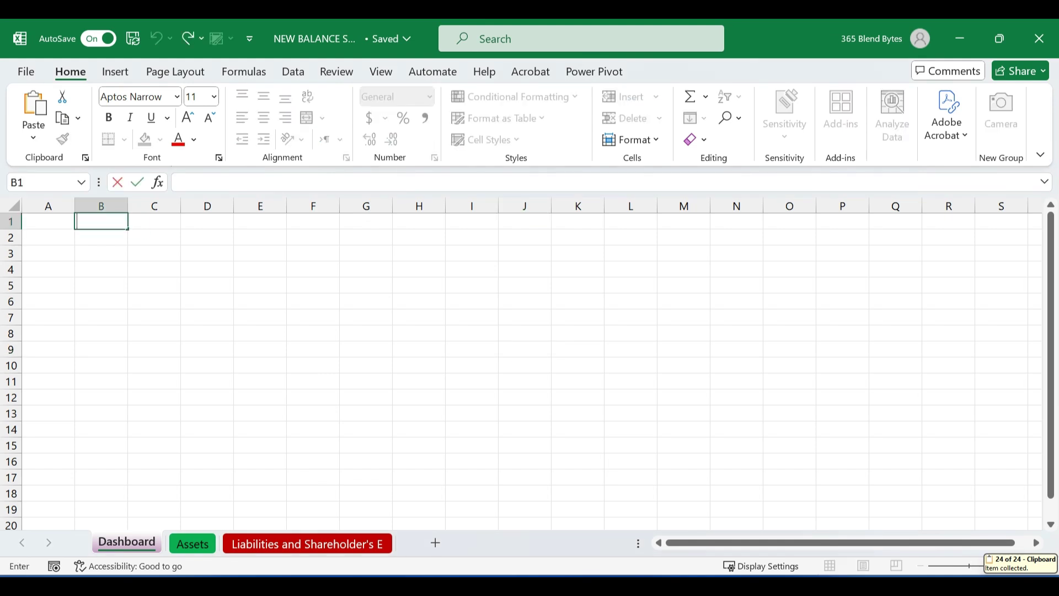
pyautogui.press('Return')
pyautogui.click(154, 284)
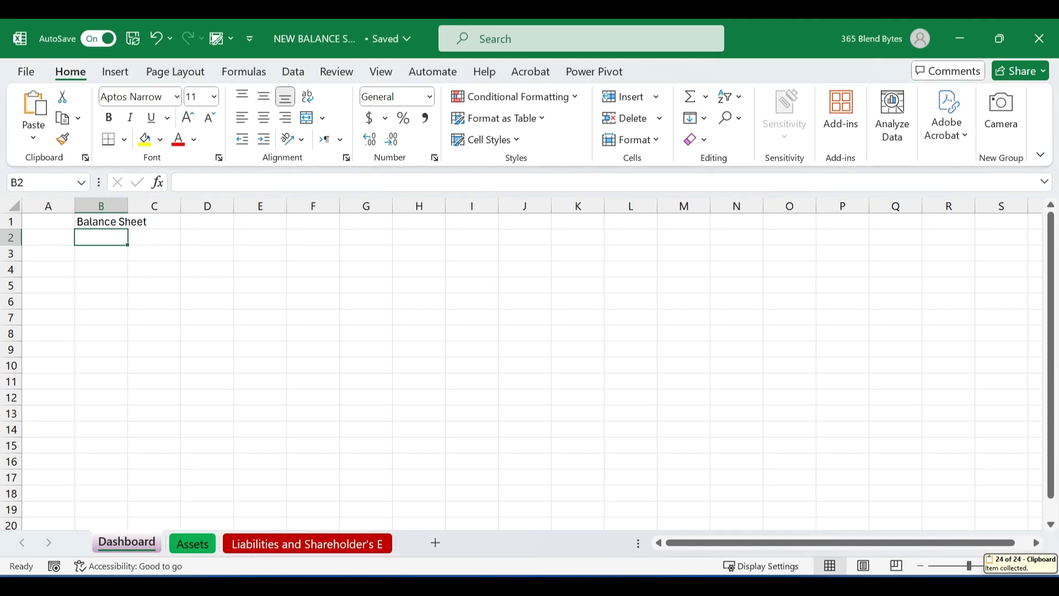
pyautogui.write('ABC Company')
pyautogui.press('Return')
pyautogui.press('Return')
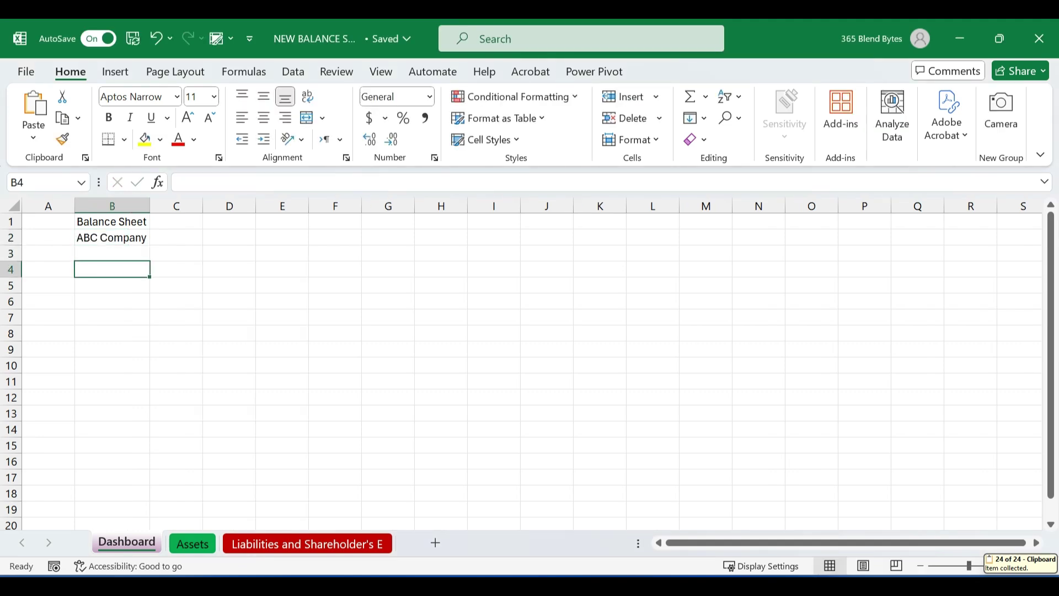
pyautogui.write('Balance Summary')
pyautogui.press('Return')
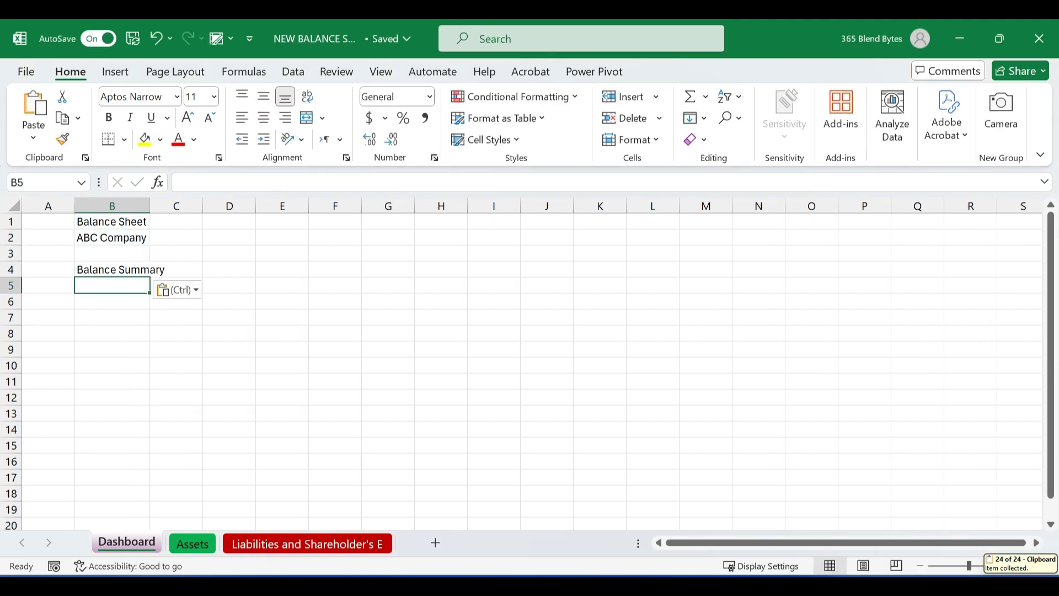
# - Add Total Assets, Liabilities and Shareholder's Equity, and Balance labels, autofitting column B
pyautogui.write('Total Assets')
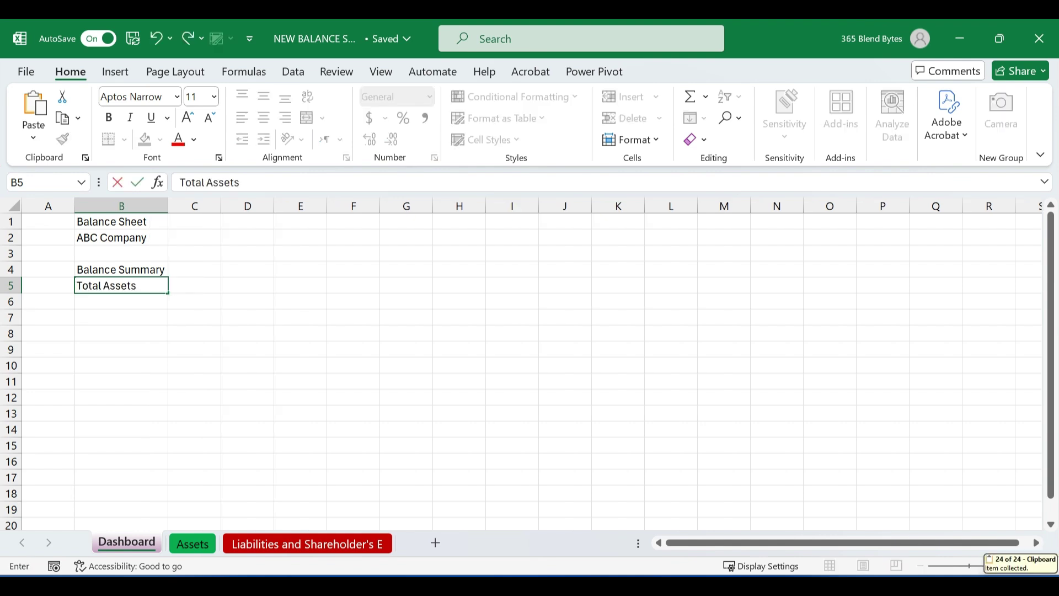
pyautogui.press('Return')
pyautogui.click(194, 380)
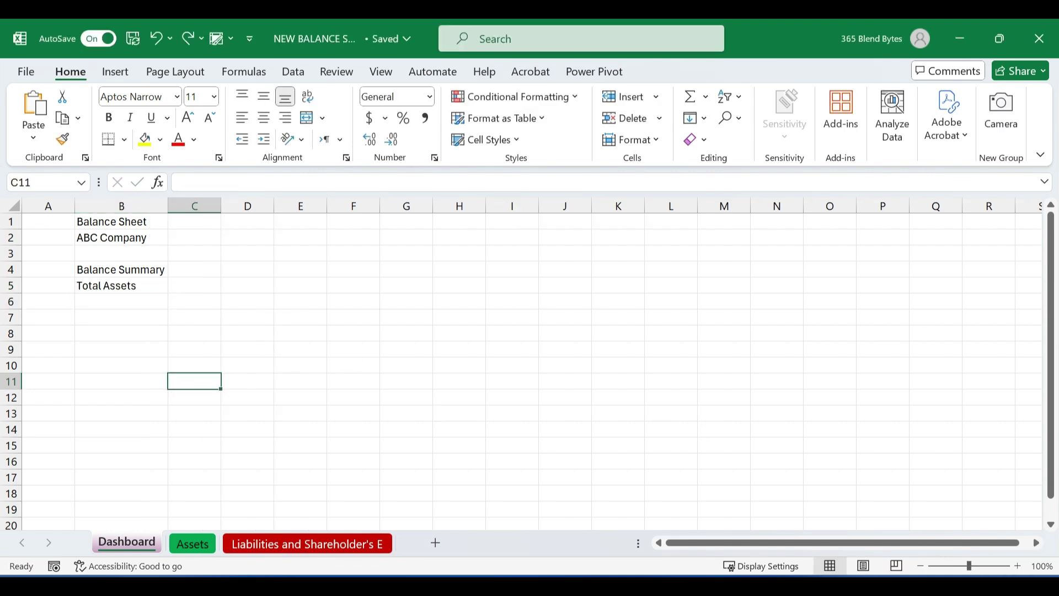
pyautogui.click(122, 301)
pyautogui.write("Liabilities and Shareholder's Equity")
pyautogui.press('Return')
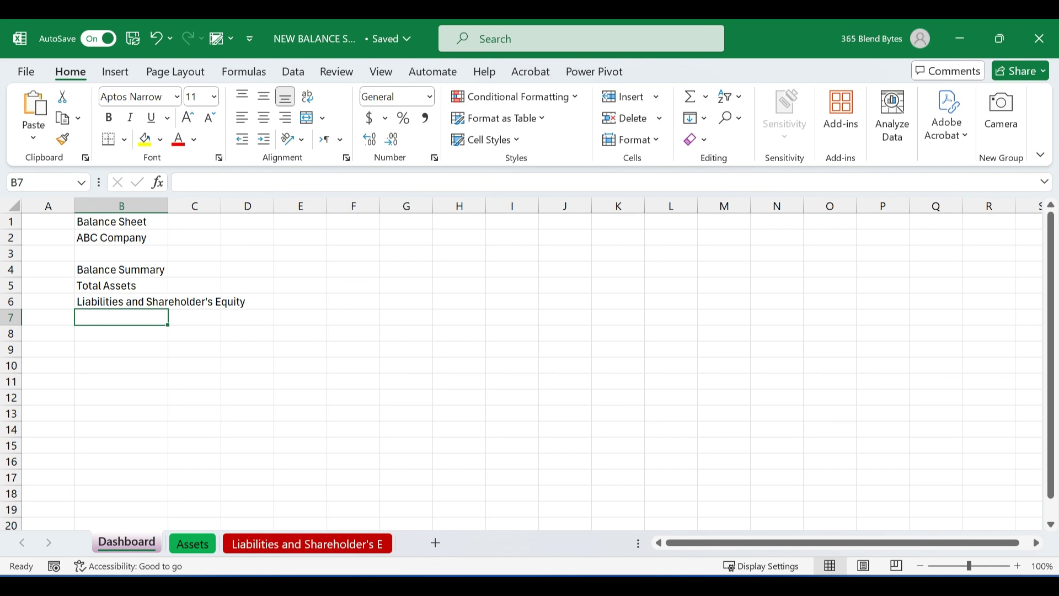
pyautogui.doubleClick(168, 206)
pyautogui.click(435, 365)
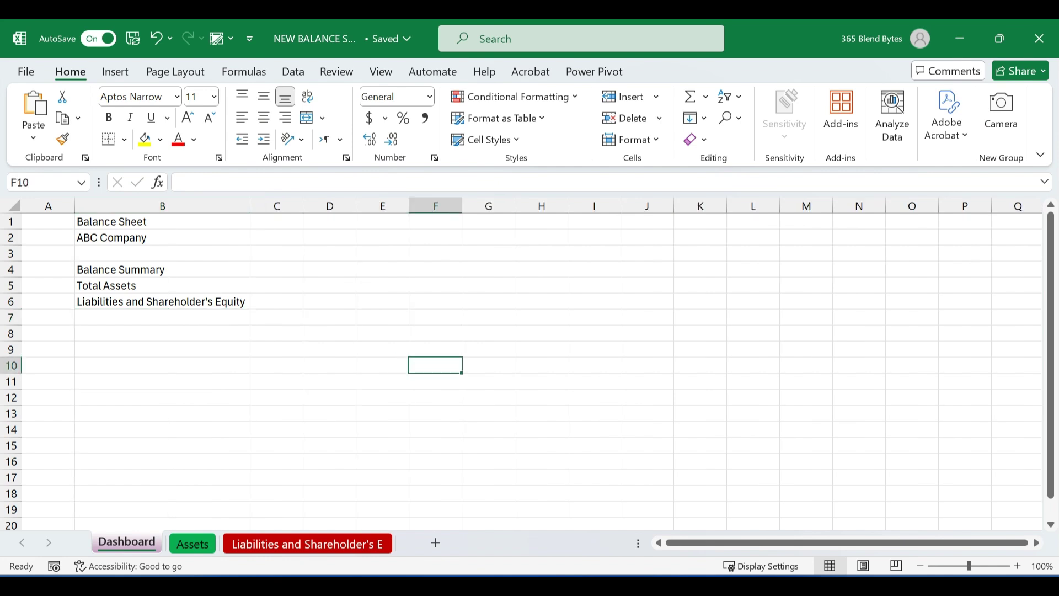
pyautogui.click(97, 317)
pyautogui.write('Balance')
pyautogui.click(382, 318)
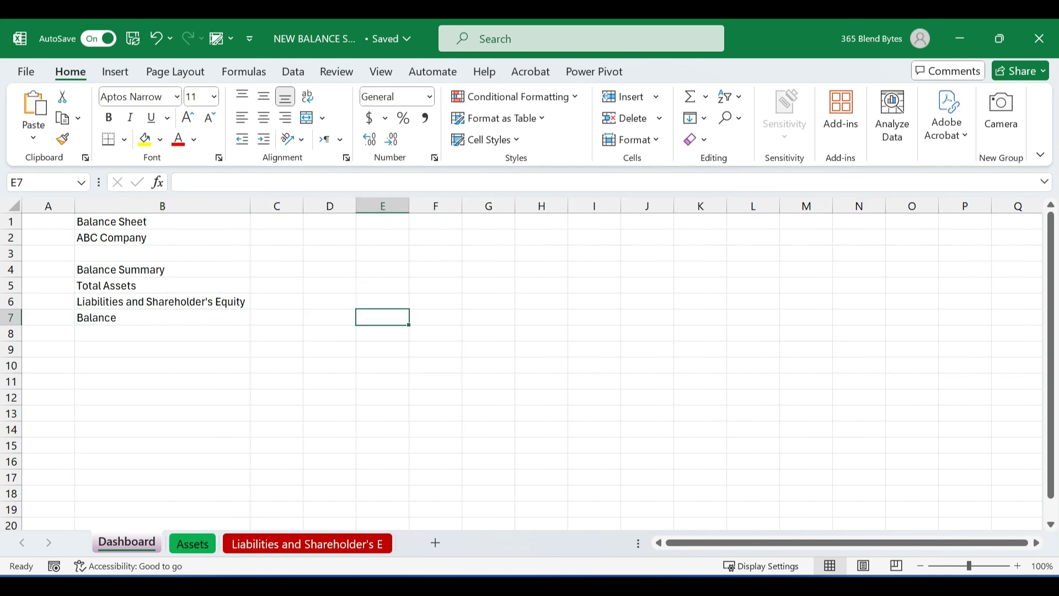
# - Format B4:D7 as a purple-styled table with a header row
pyautogui.moveTo(122, 269); pyautogui.dragTo(331, 317)
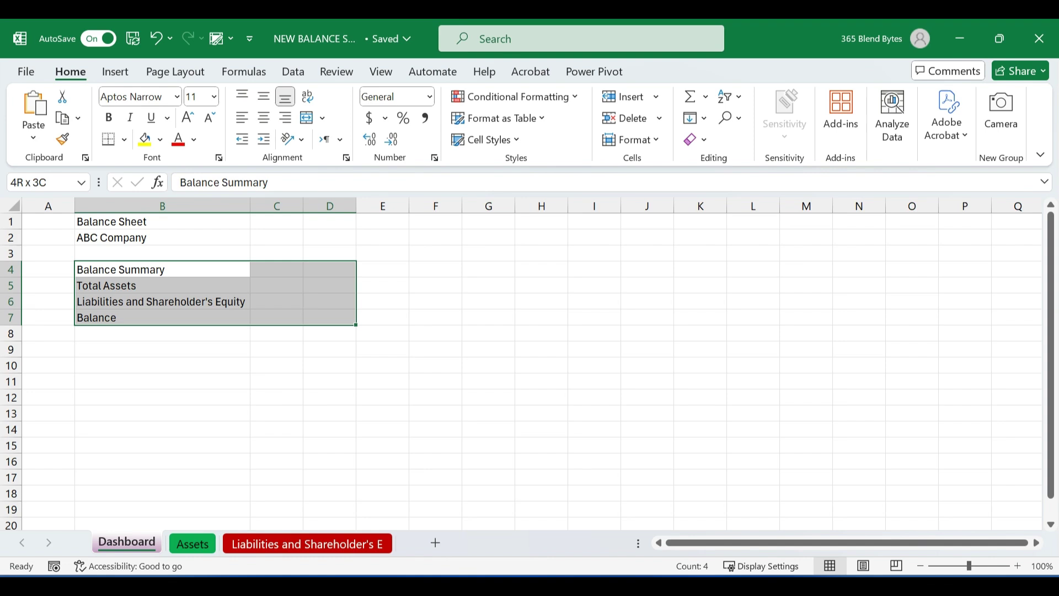
pyautogui.click(499, 118)
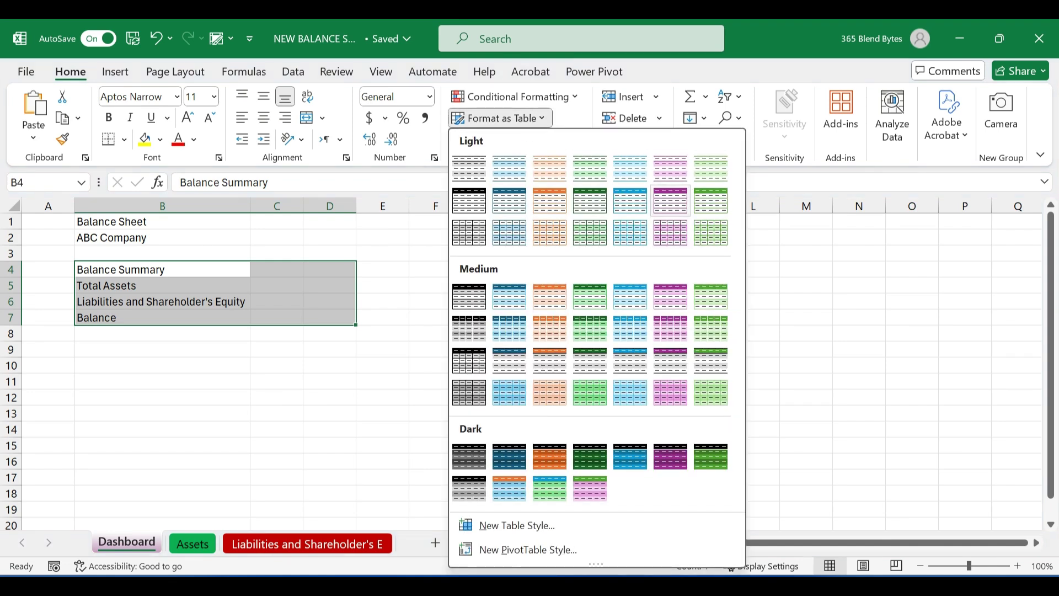
pyautogui.click(670, 200)
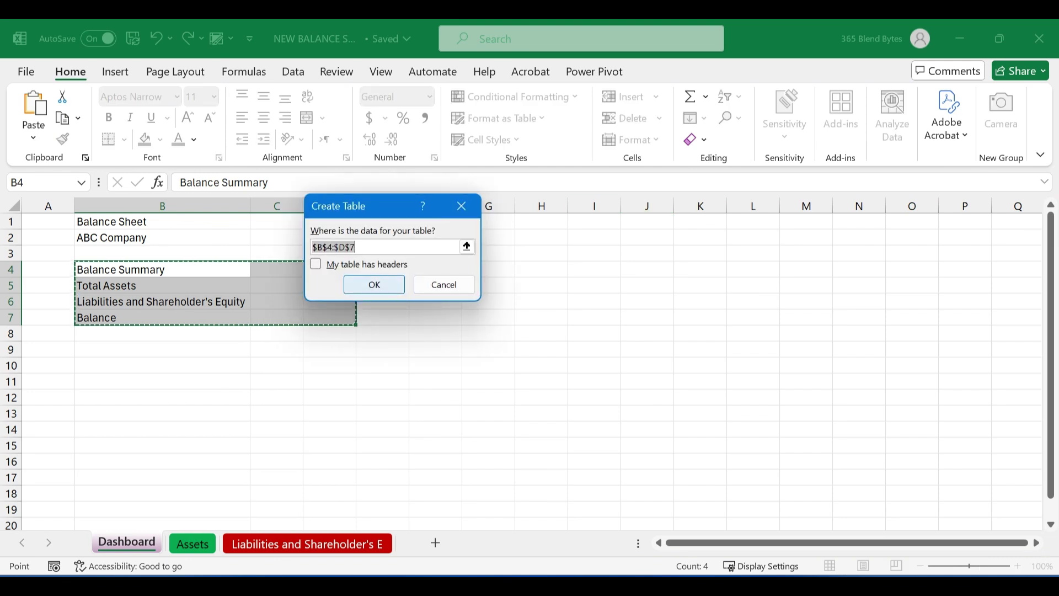
pyautogui.hotkey('alt', 'm')
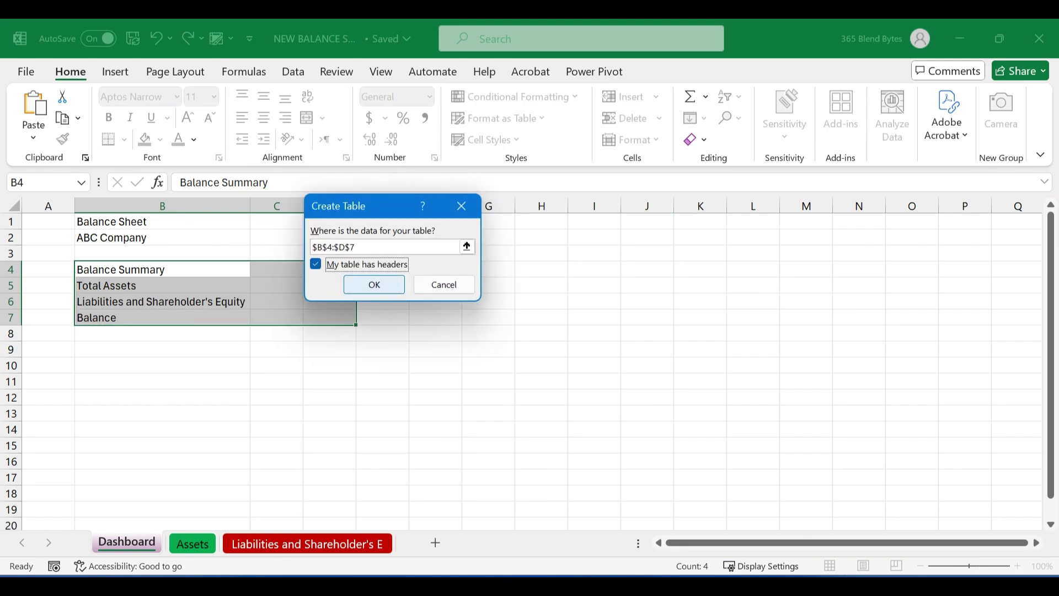
pyautogui.click(374, 284)
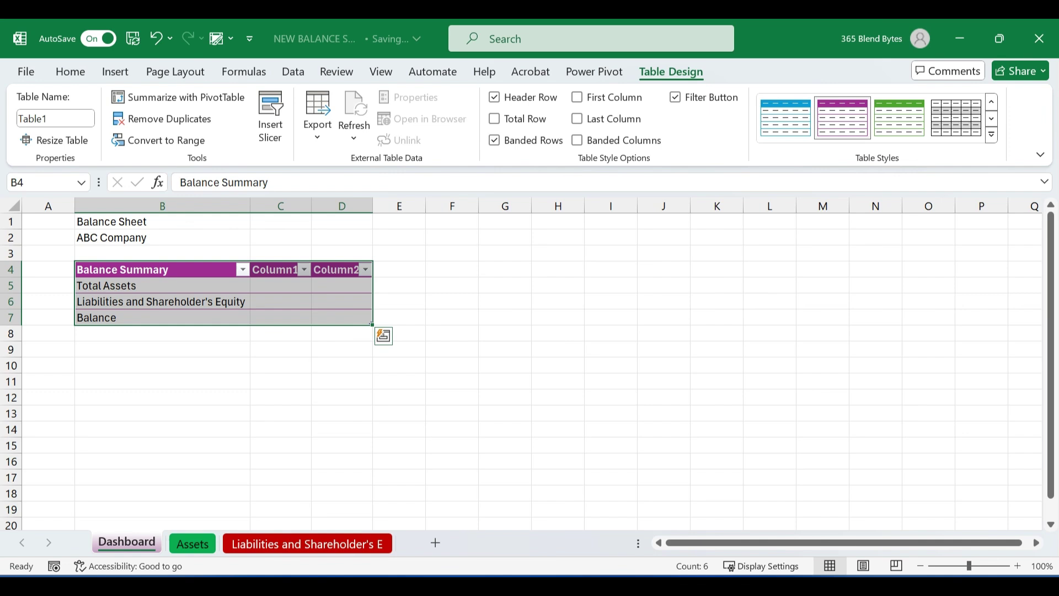
# - Enter year formulas: ="Year " & YEAR(TODAY())-1 in C3 and the current-year label in D3
pyautogui.click(162, 364)
pyautogui.click(281, 253)
pyautogui.write('="Year " & YEAR(TODAY())-1')
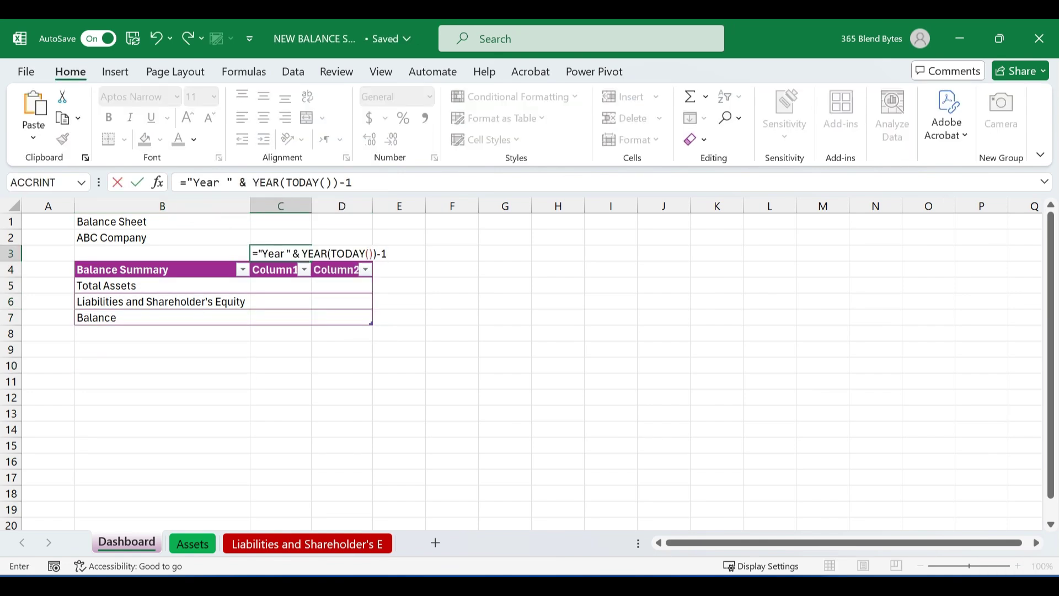
pyautogui.press('Return')
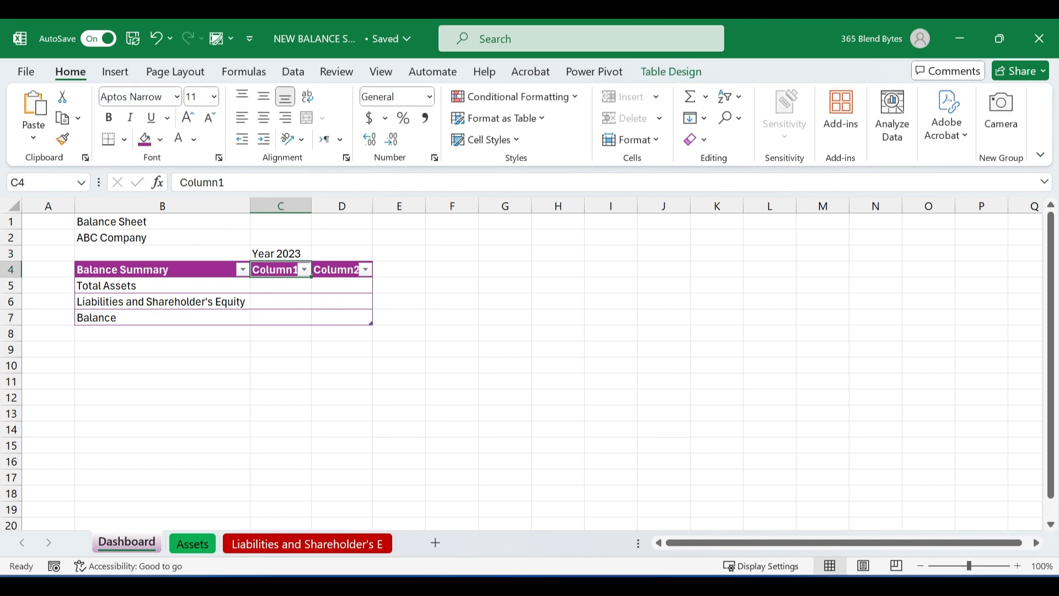
pyautogui.doubleClick(342, 253)
pyautogui.write('="Year " & YEAR(TODAY())-1')
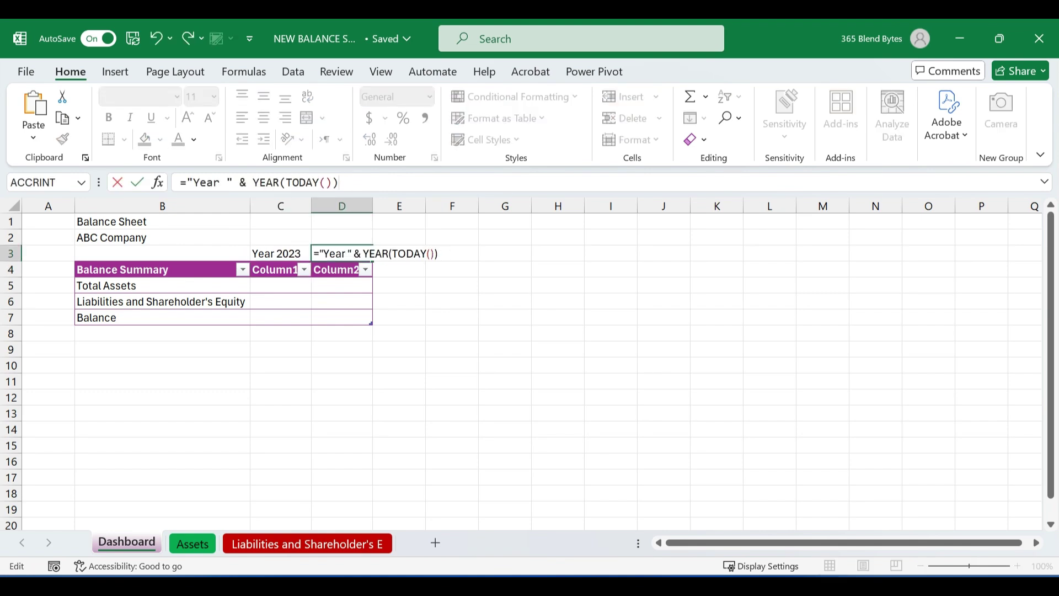
pyautogui.press('Return')
# - Give the Year 2023 and Year 2024 labels in C3:D3 a dark purple font
pyautogui.moveTo(280, 253); pyautogui.dragTo(342, 253)
pyautogui.click(194, 139)
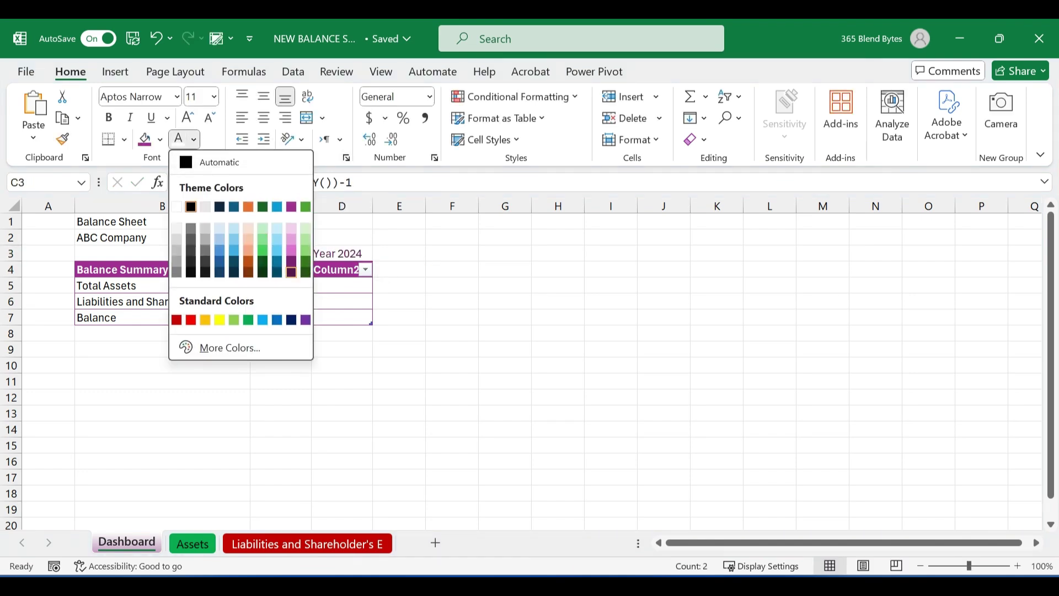
pyautogui.click(291, 271)
pyautogui.moveTo(159, 317); pyautogui.dragTo(342, 317)
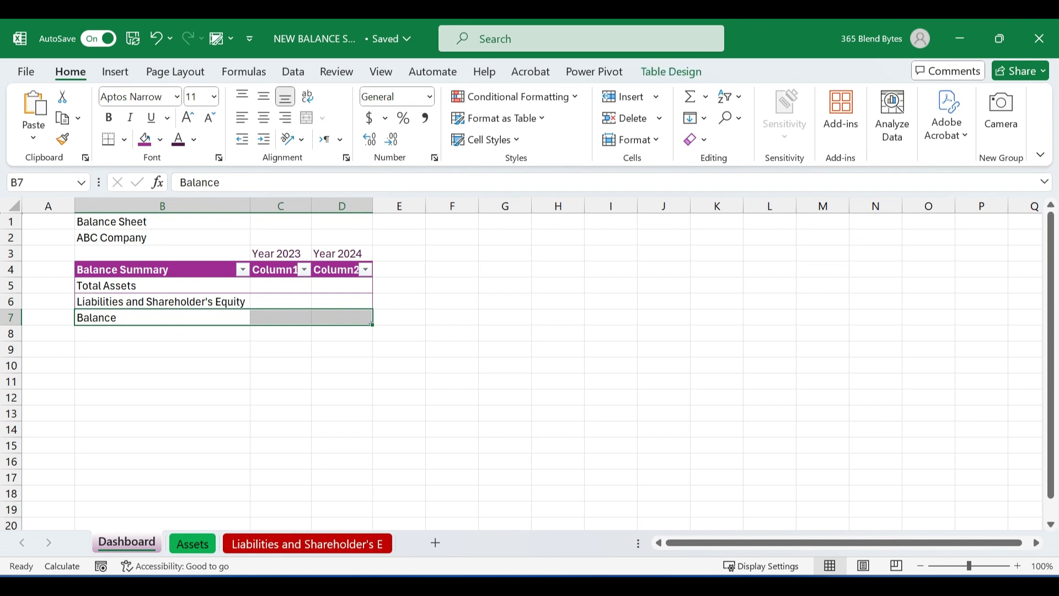
# - Fill the Balance row B7:D7 light purple
pyautogui.click(160, 139)
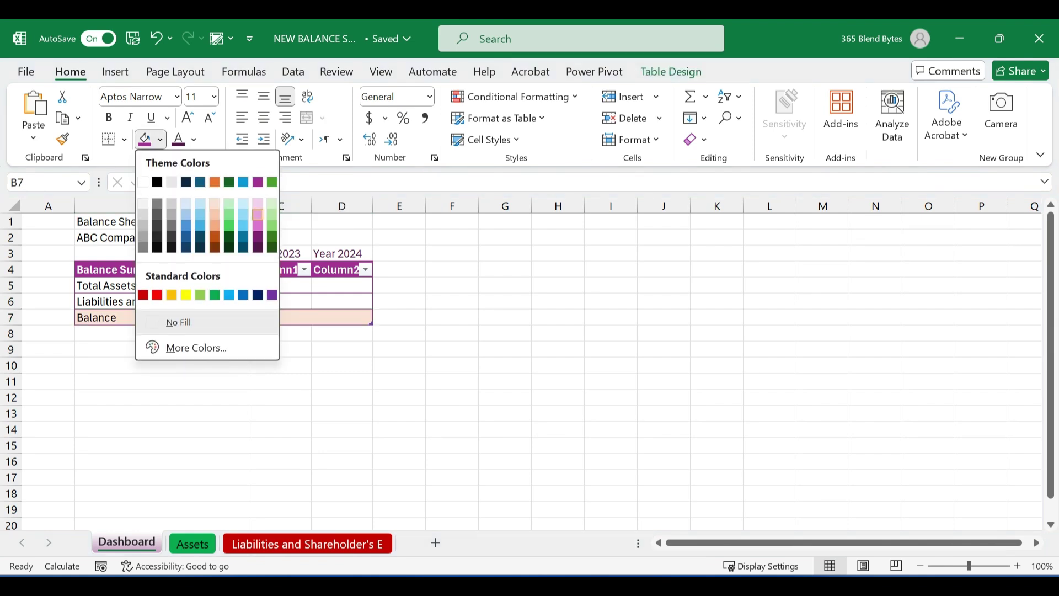
pyautogui.click(215, 203)
pyautogui.click(505, 333)
# - Set the Balance Sheet title to 28 pt and ABC Company to 15 pt
pyautogui.click(162, 221)
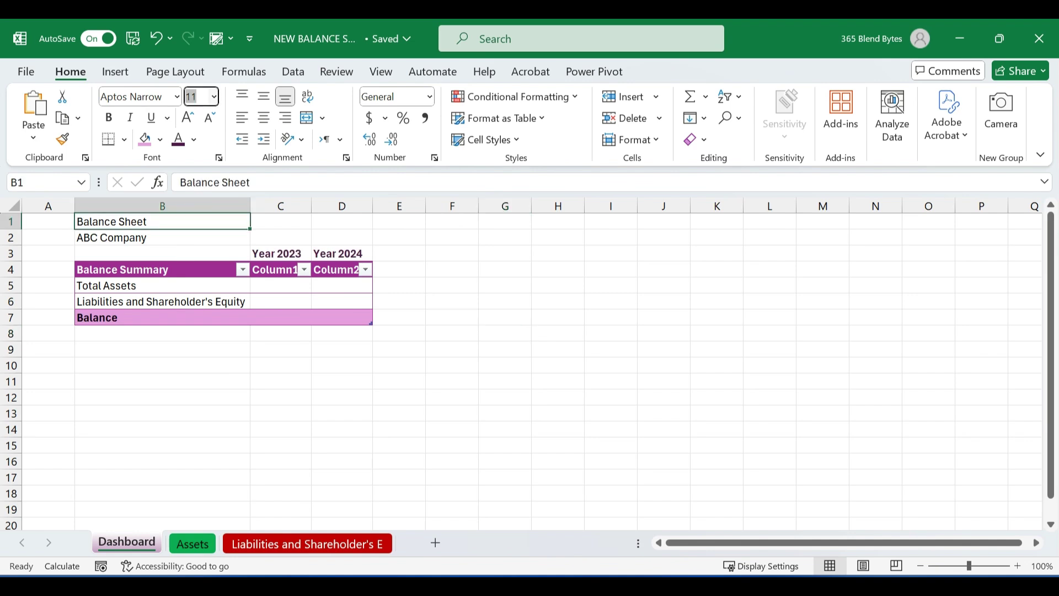
pyautogui.press('Return')
pyautogui.click(341, 358)
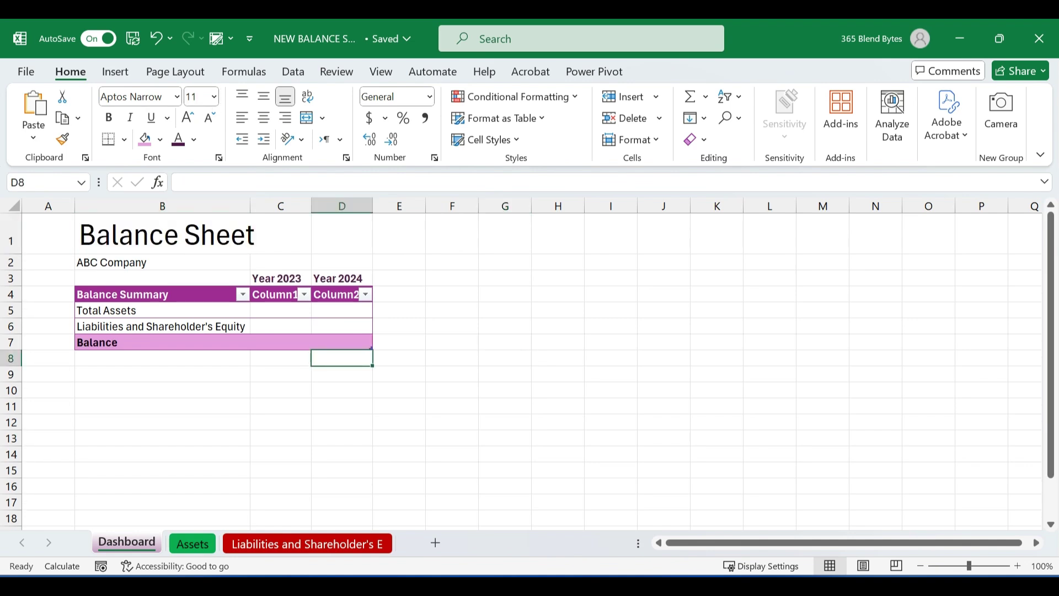
pyautogui.click(162, 262)
pyautogui.click(198, 97)
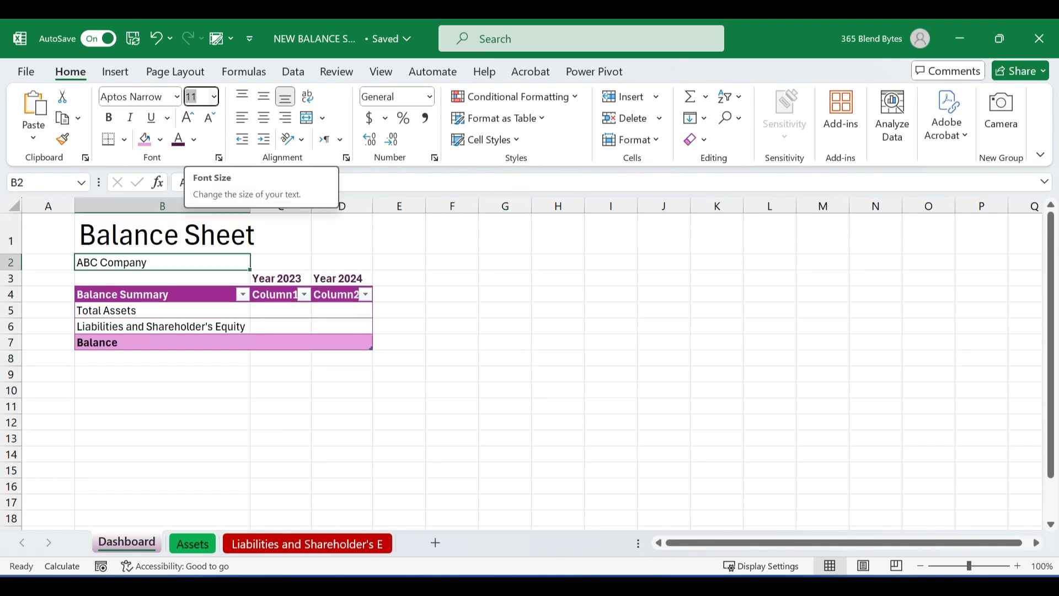
pyautogui.write('1')
pyautogui.write('5')
pyautogui.press('Return')
pyautogui.click(163, 396)
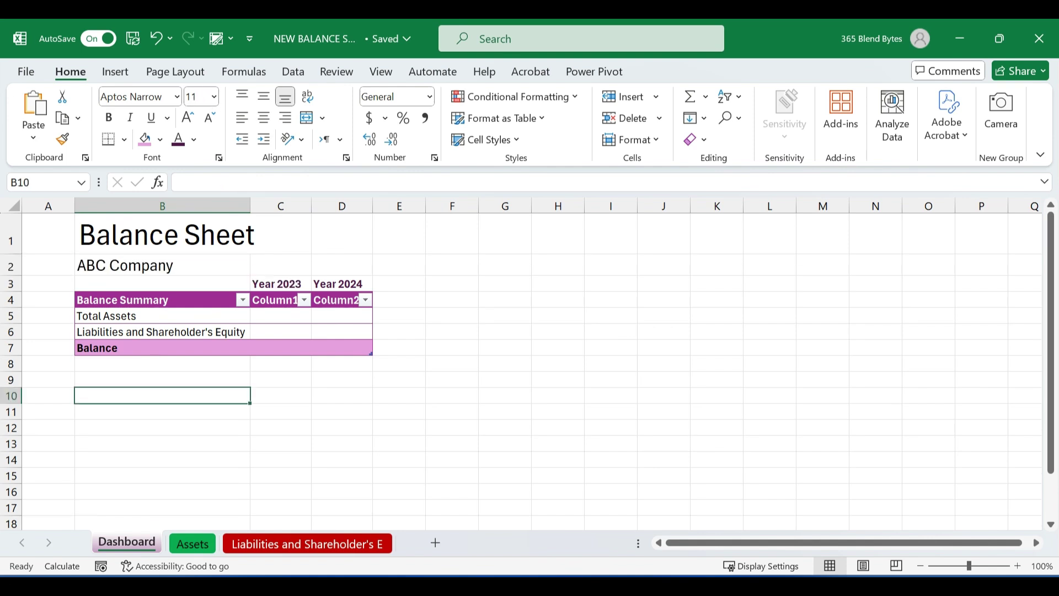
# - Fill the two title rows purple with white text and widen column B
pyautogui.moveTo(162, 234); pyautogui.dragTo(342, 234)
pyautogui.click(159, 139)
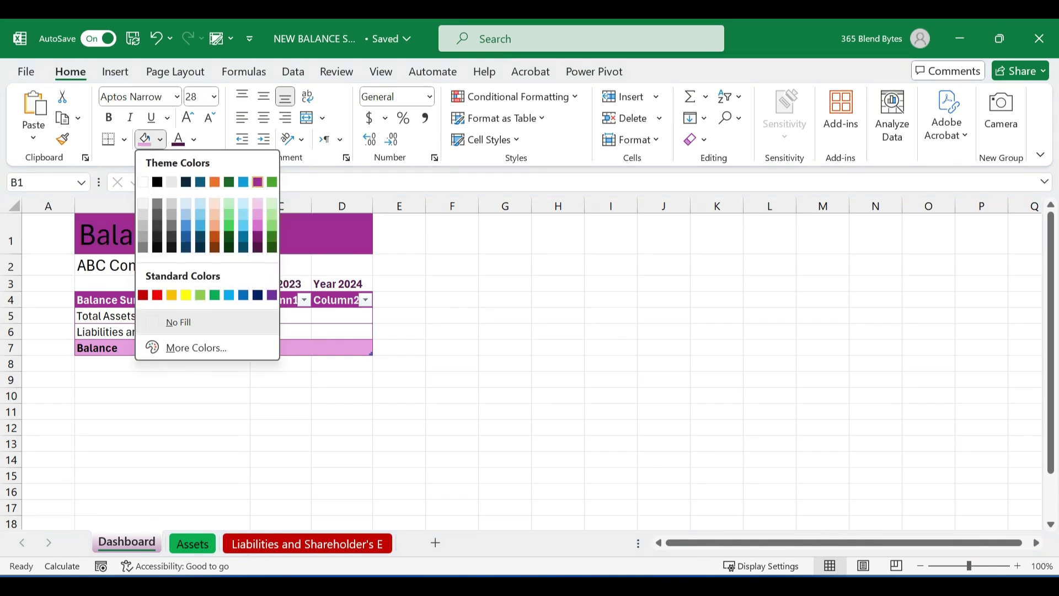
pyautogui.click(260, 180)
pyautogui.click(162, 265)
pyautogui.click(144, 139)
pyautogui.click(193, 139)
pyautogui.click(180, 203)
pyautogui.click(162, 234)
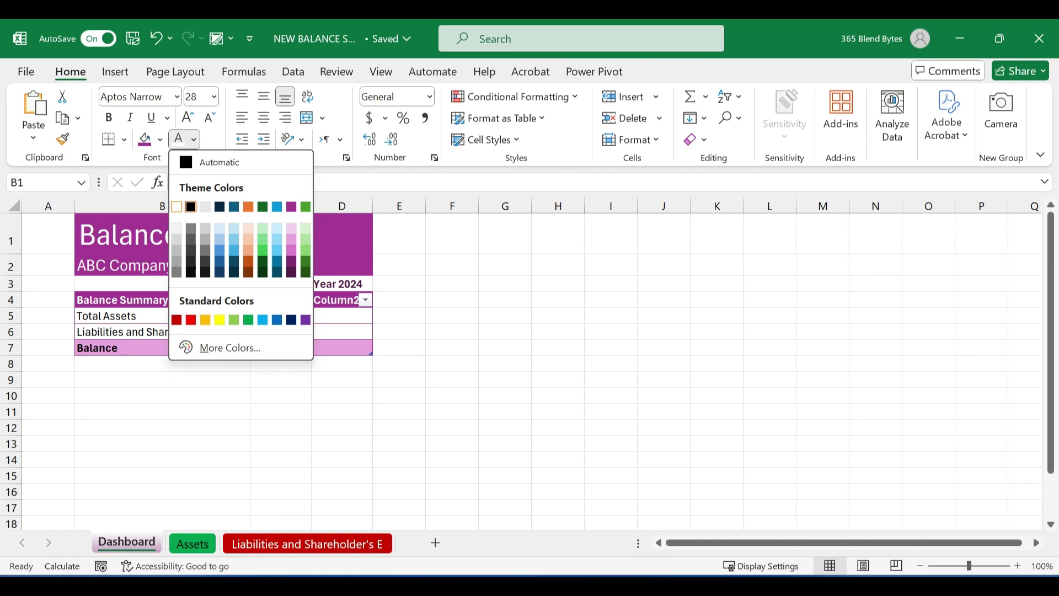
pyautogui.click(178, 139)
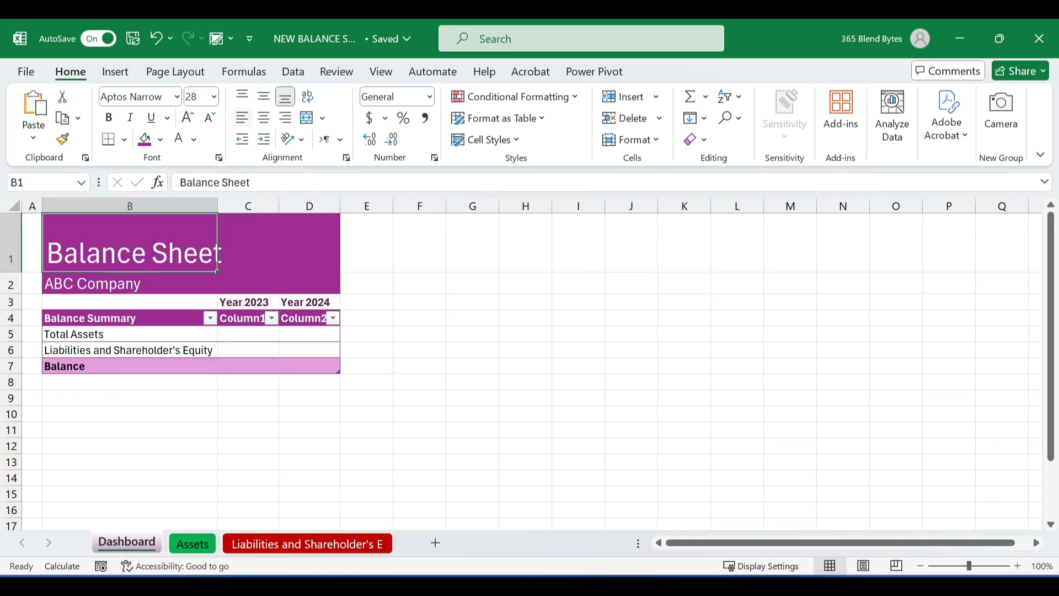
pyautogui.moveTo(218, 206); pyautogui.dragTo(537, 205)
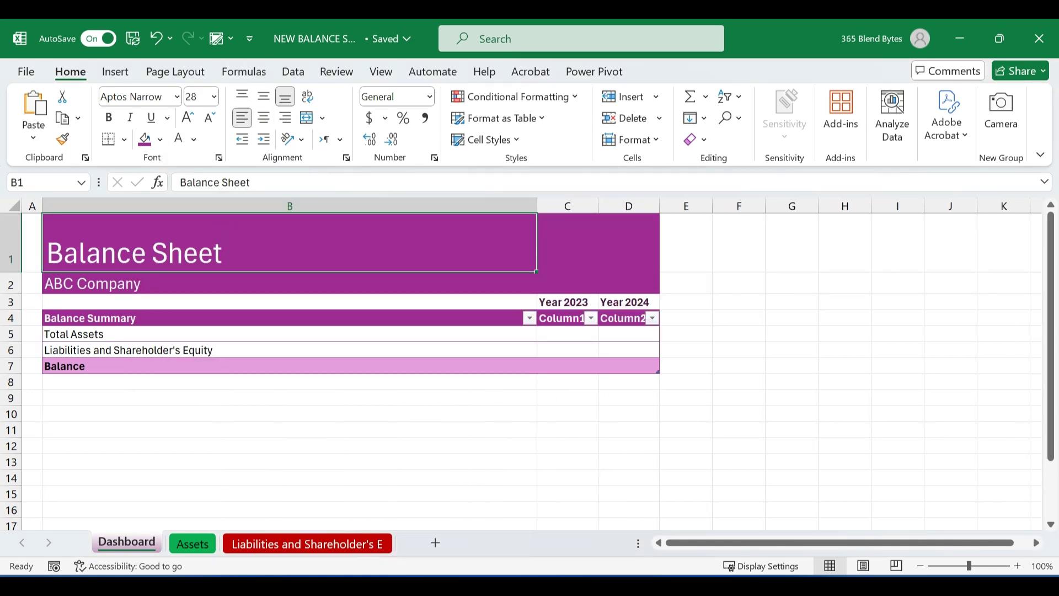
# - Preview the dashboard's page breaks, then return to Normal view
pyautogui.click(290, 414)
pyautogui.click(895, 566)
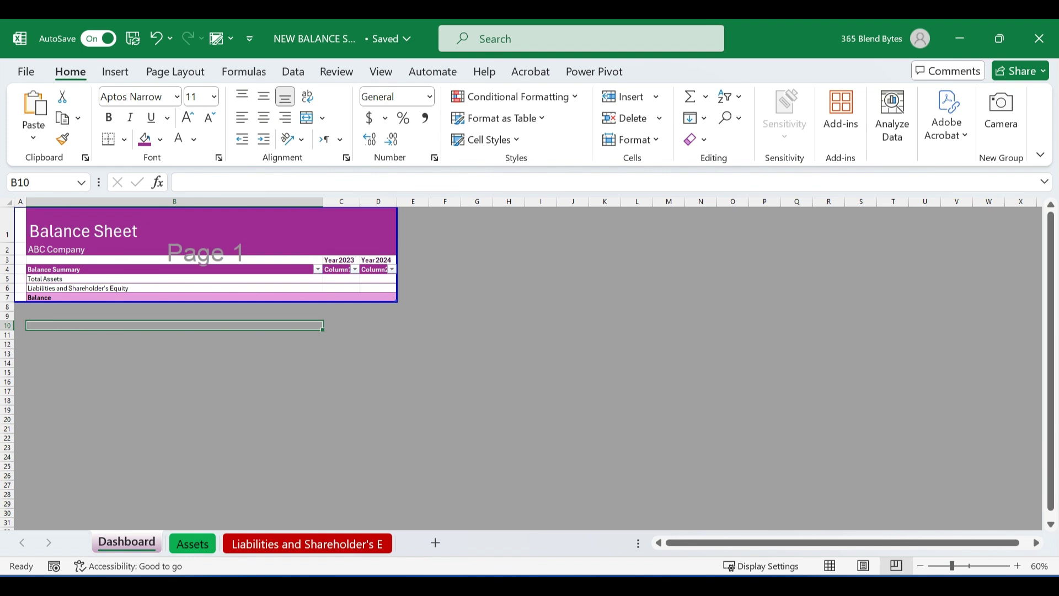
pyautogui.click(830, 565)
pyautogui.click(738, 381)
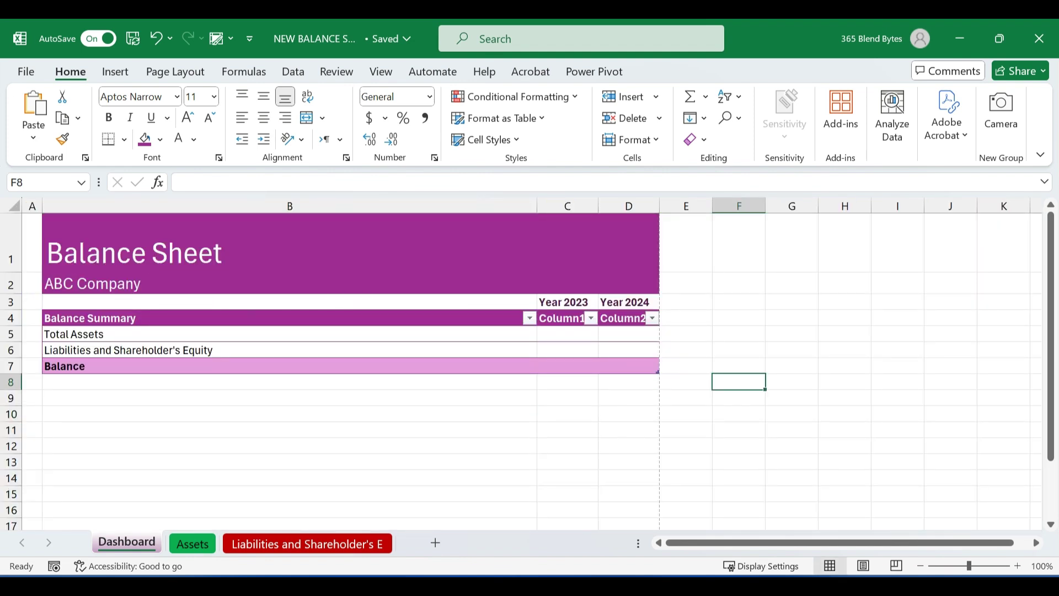
# - Rename the table headers in C4 and D4 to 2023 and 2024
pyautogui.click(567, 318)
pyautogui.write('202')
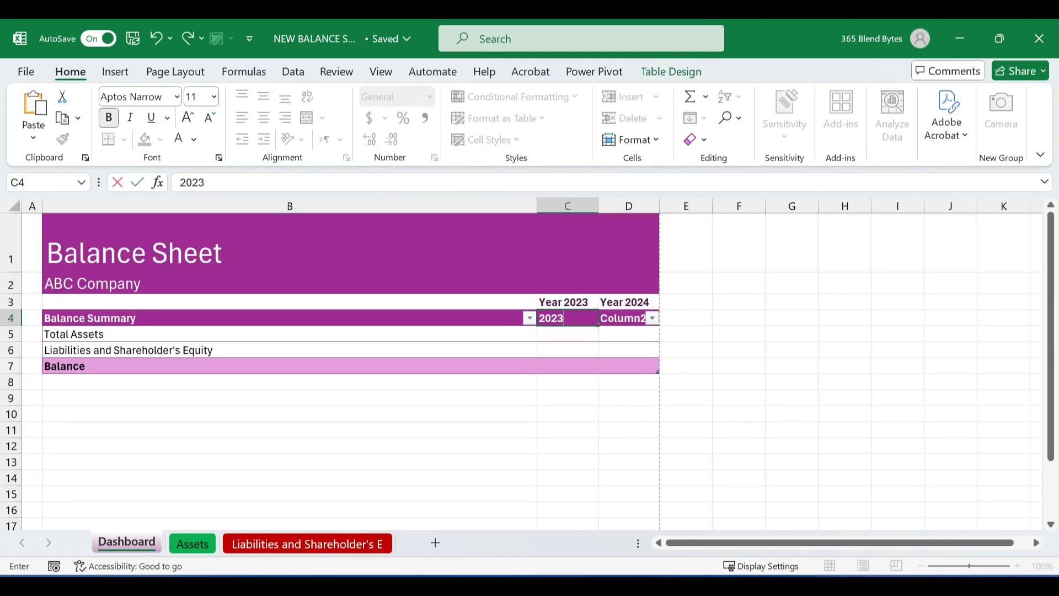
pyautogui.write('3')
pyautogui.press('Tab')
pyautogui.write('20')
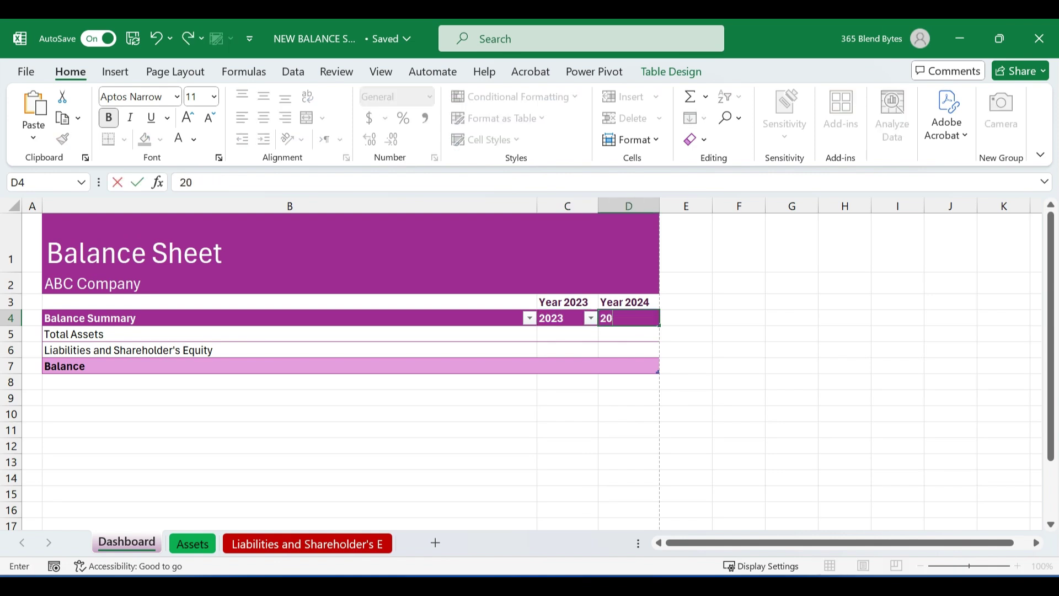
pyautogui.press('Return')
pyautogui.click(791, 397)
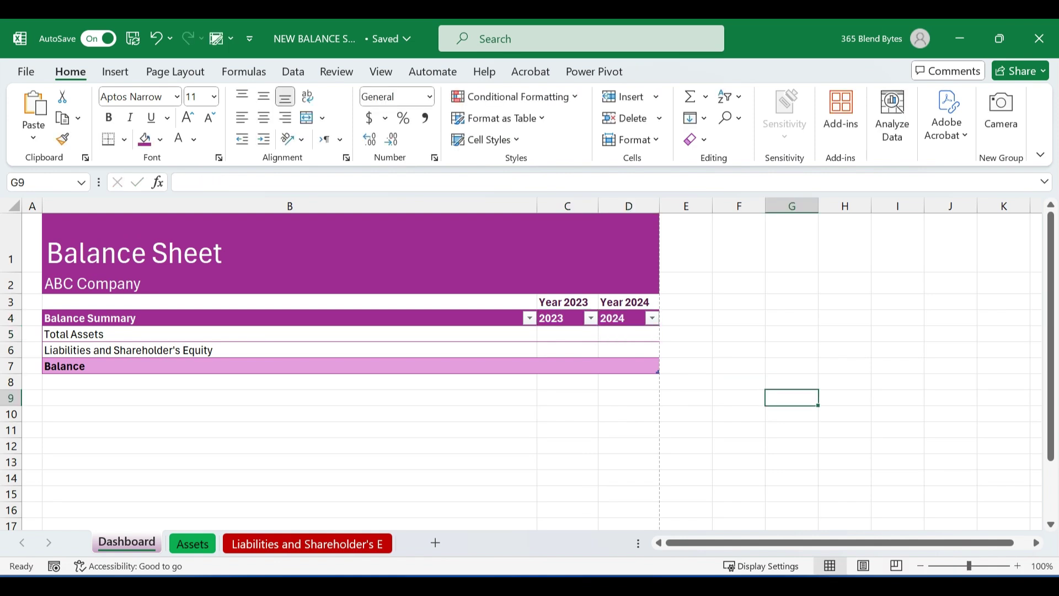
# - Colour the 2023 and 2024 headers purple so they blend into the header fill
pyautogui.moveTo(567, 317); pyautogui.dragTo(623, 317)
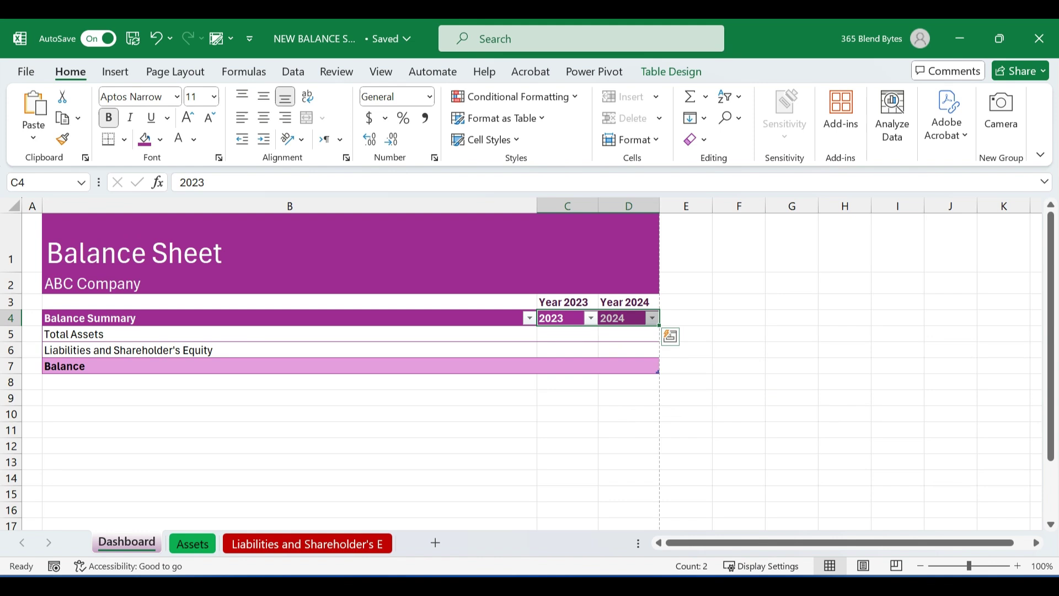
pyautogui.click(194, 139)
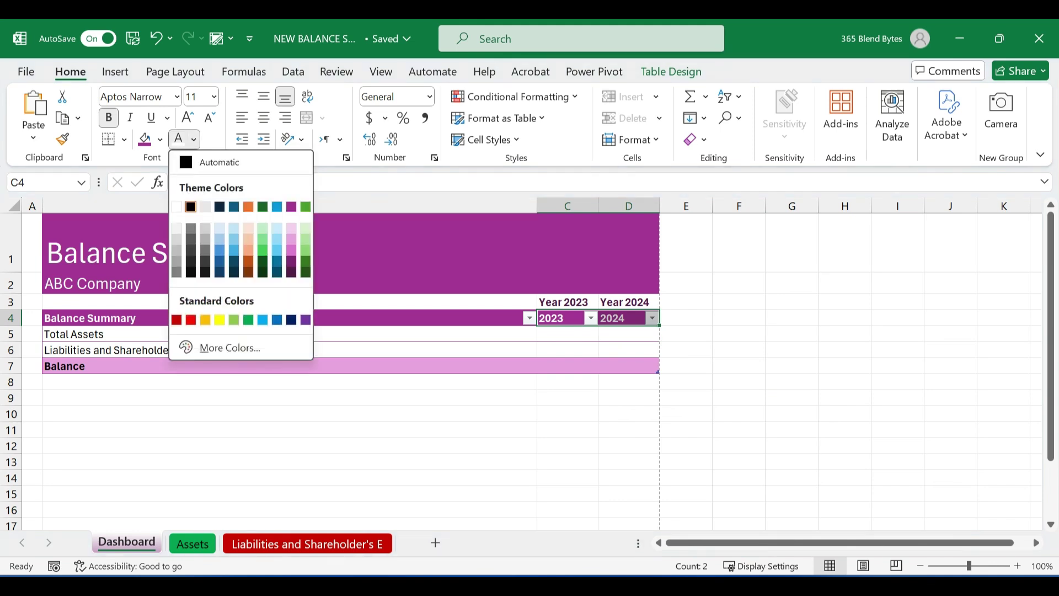
pyautogui.click(291, 207)
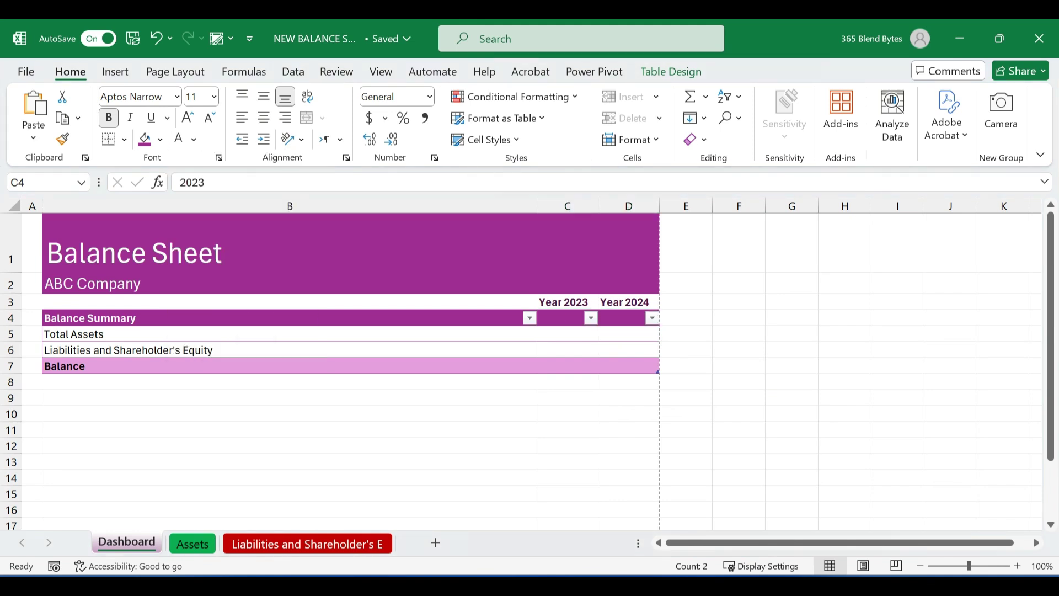
pyautogui.click(290, 382)
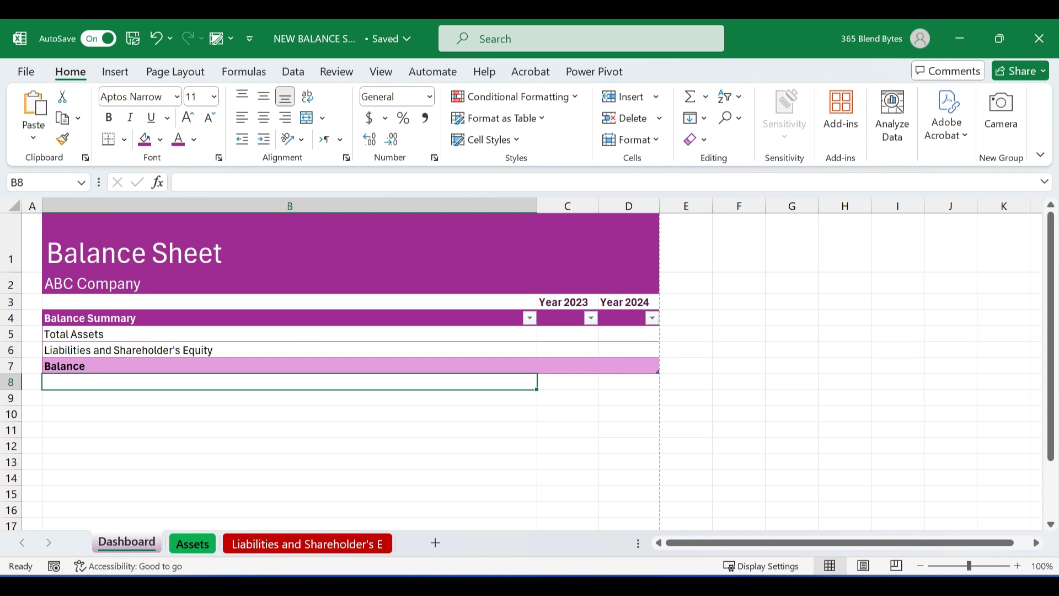
pyautogui.hotkey('ctrl', 'pagedown')
# - Enter Assets in B1 and Current Assets in B3, autofitting column B
pyautogui.click(207, 397)
pyautogui.hotkey('ctrl', 'c')
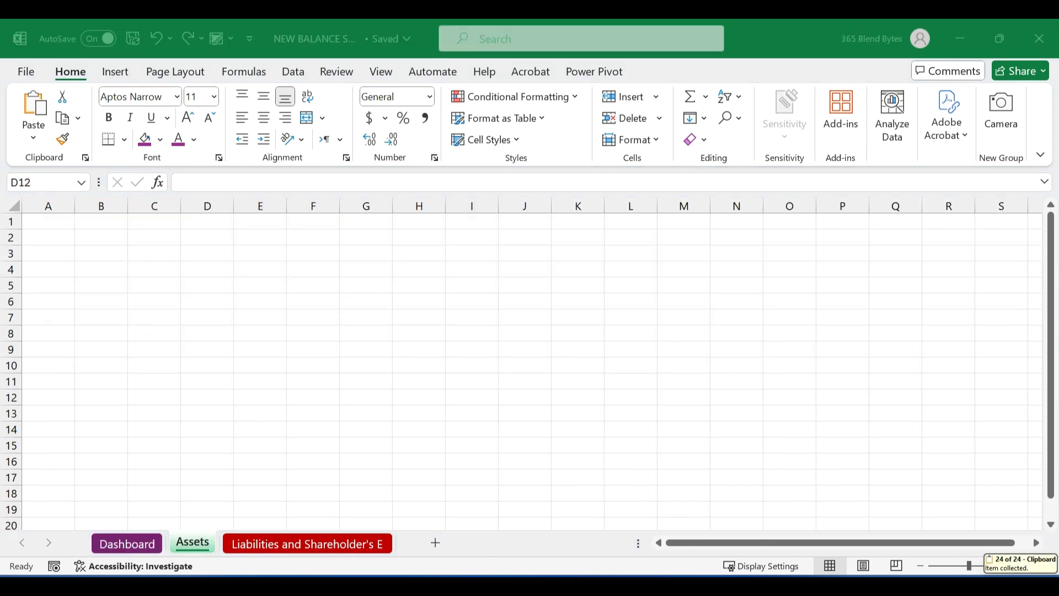
pyautogui.click(101, 221)
pyautogui.write('Assets')
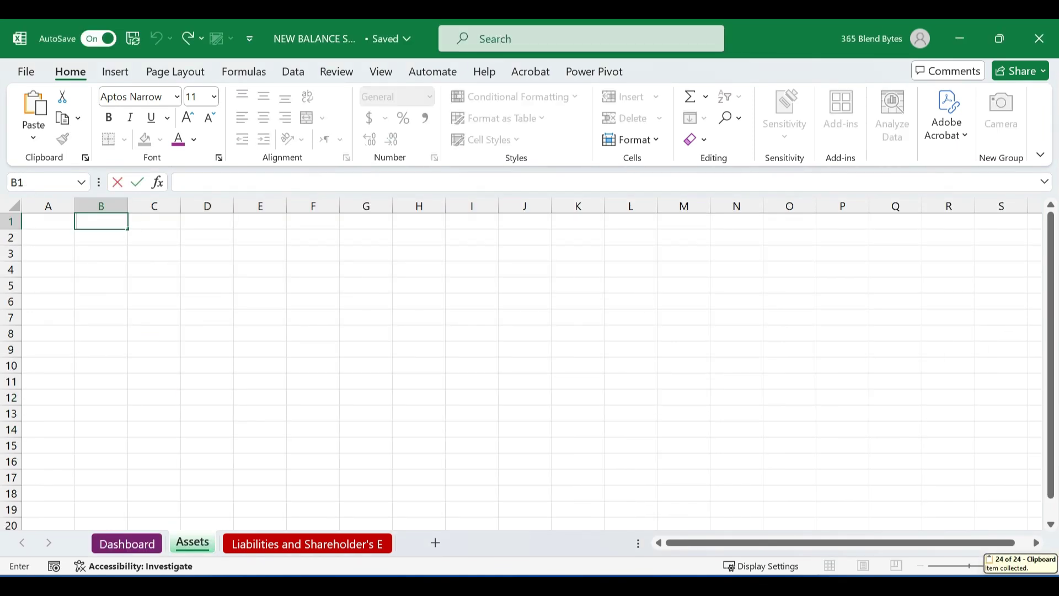
pyautogui.click(260, 317)
pyautogui.click(154, 365)
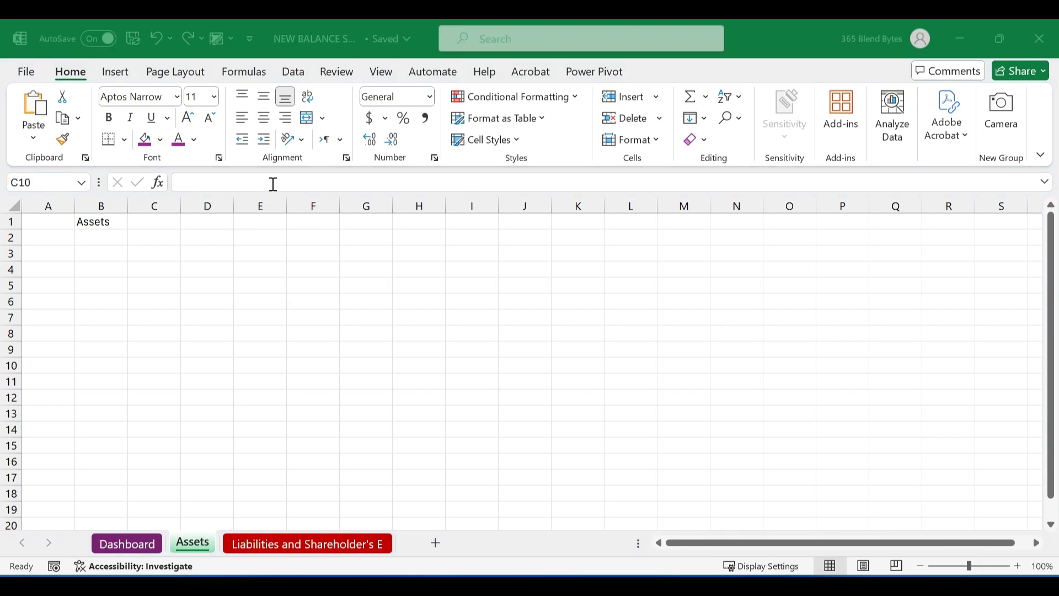
pyautogui.click(101, 253)
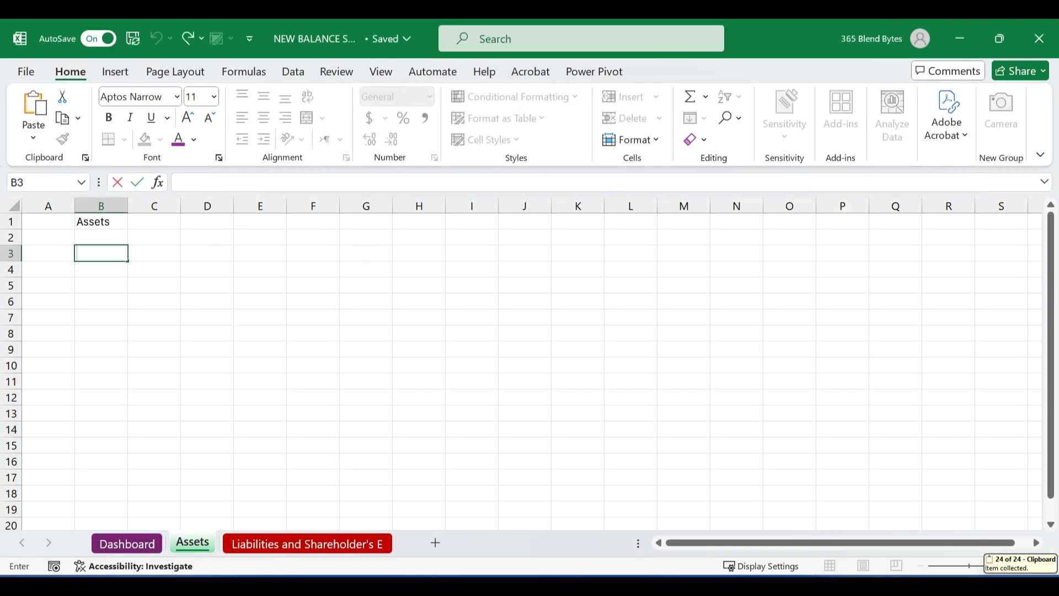
pyautogui.write('Current Assets')
pyautogui.press('Return')
pyautogui.doubleClick(127, 206)
# - Link C2 to the Dashboard's Year 2023 cell and fill it into D2 as Year 2024
pyautogui.click(179, 237)
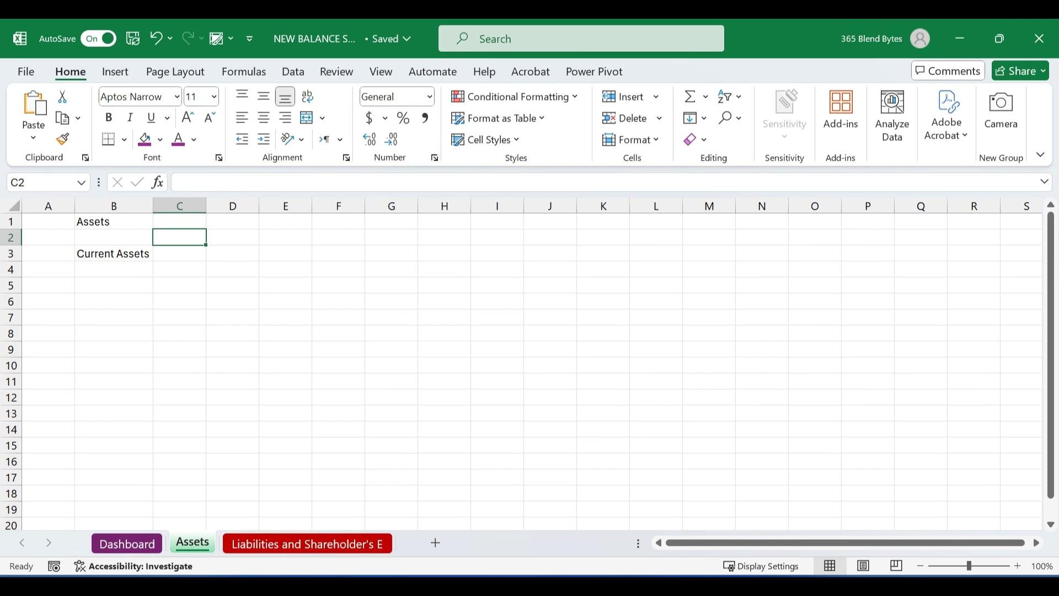
pyautogui.write('=')
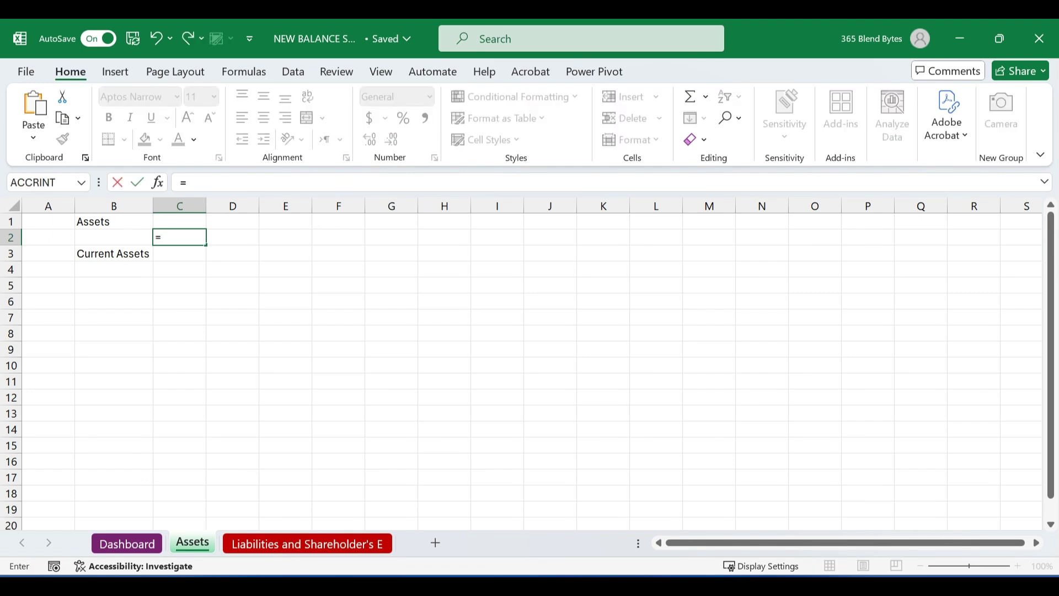
pyautogui.hotkey('ctrl', 'pageup')
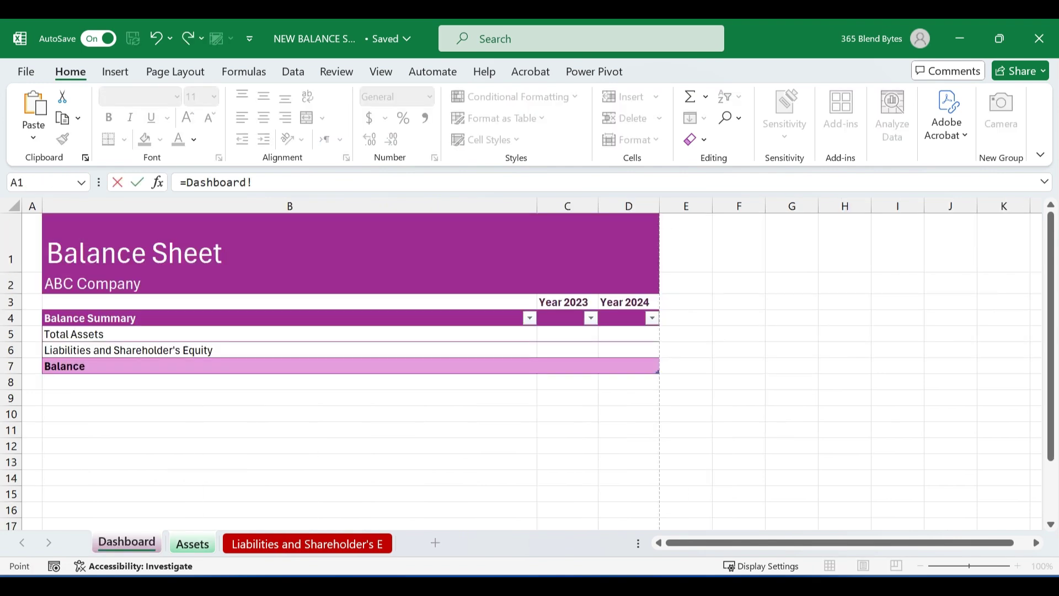
pyautogui.click(567, 302)
pyautogui.press('Return')
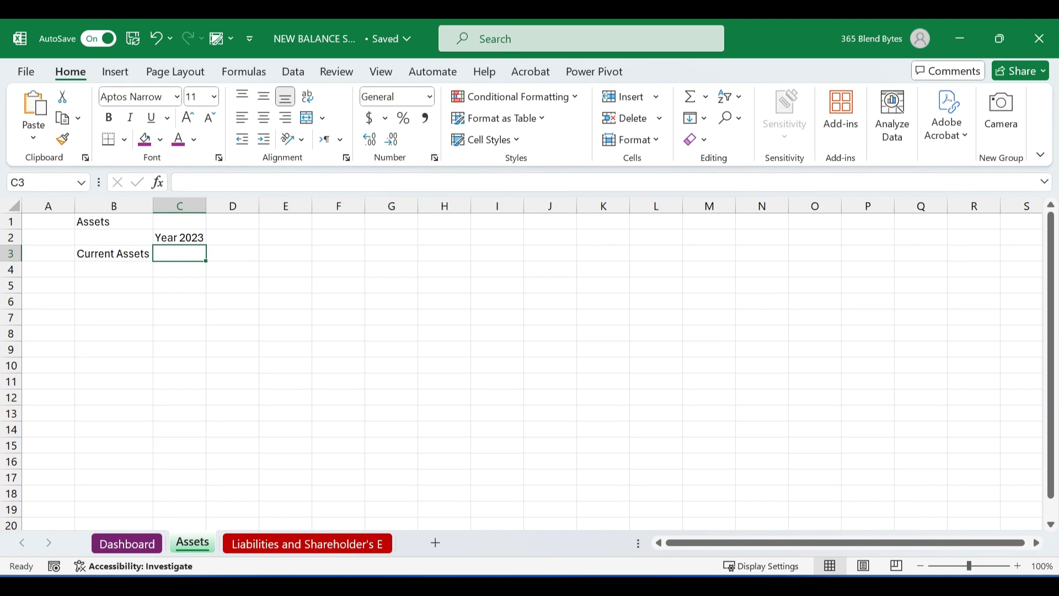
pyautogui.click(179, 237)
pyautogui.moveTo(206, 245); pyautogui.dragTo(257, 243)
pyautogui.click(285, 301)
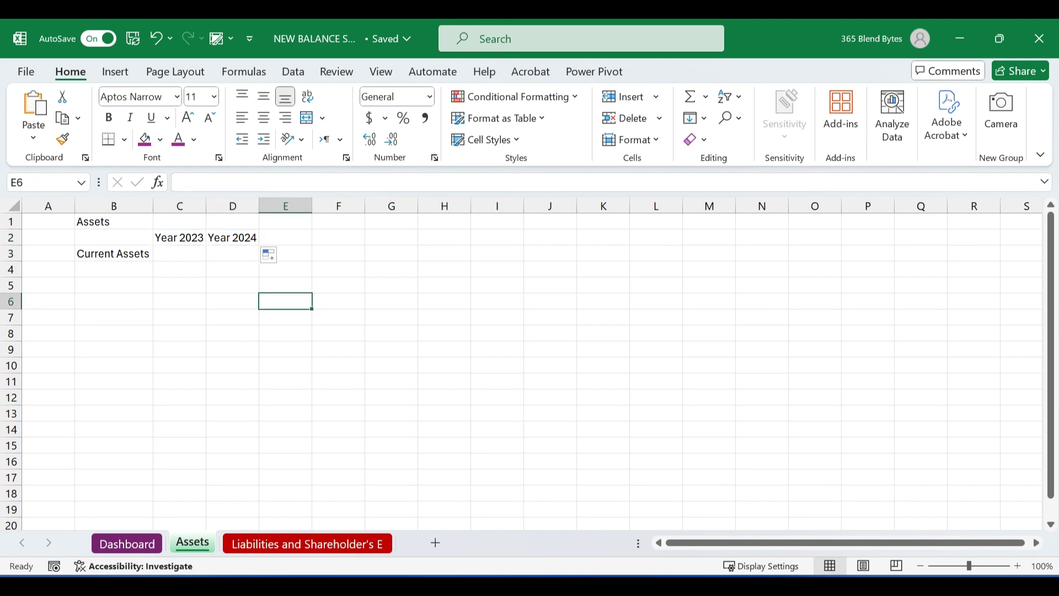
pyautogui.click(113, 253)
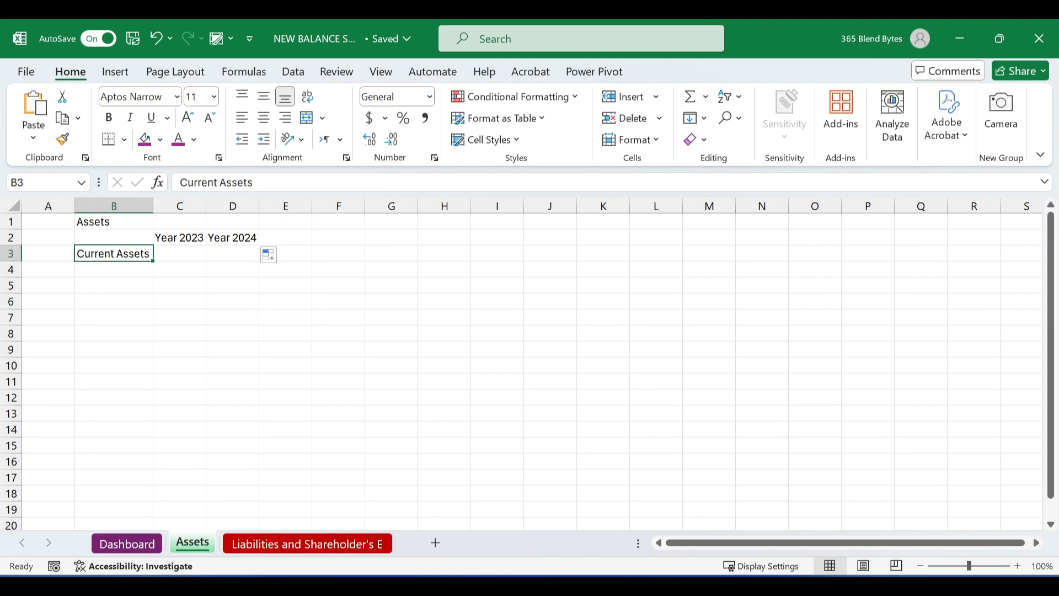
# - Paste the six current asset labels into B4:B9 and add a Total Current Assets row
pyautogui.click(179, 253)
pyautogui.hotkey('ctrl', 'c')
pyautogui.moveTo(114, 269); pyautogui.dragTo(114, 349)
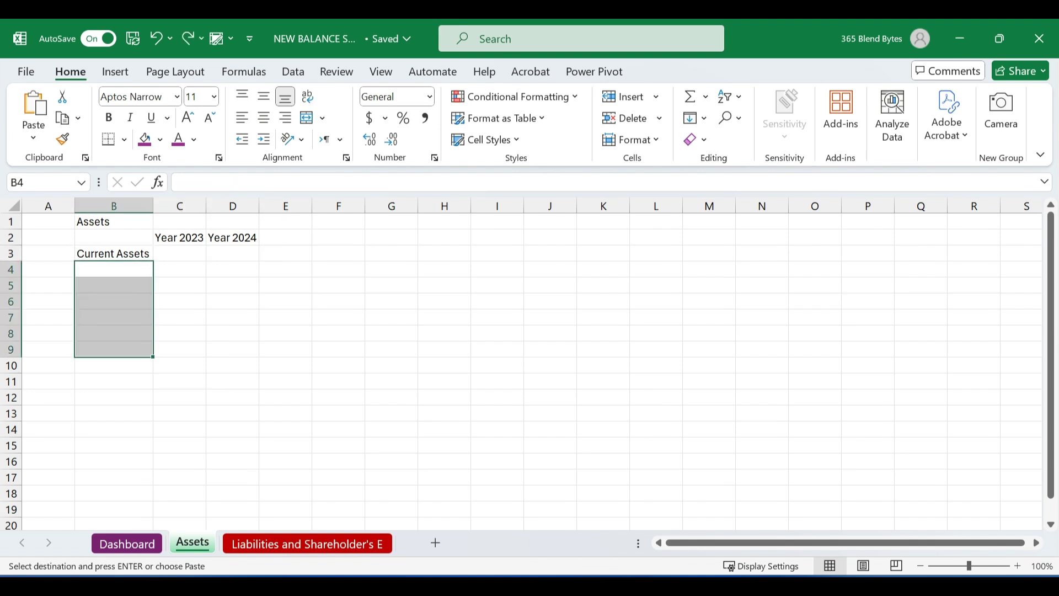
pyautogui.click(180, 413)
pyautogui.click(114, 269)
pyautogui.hotkey('ctrl', 'v')
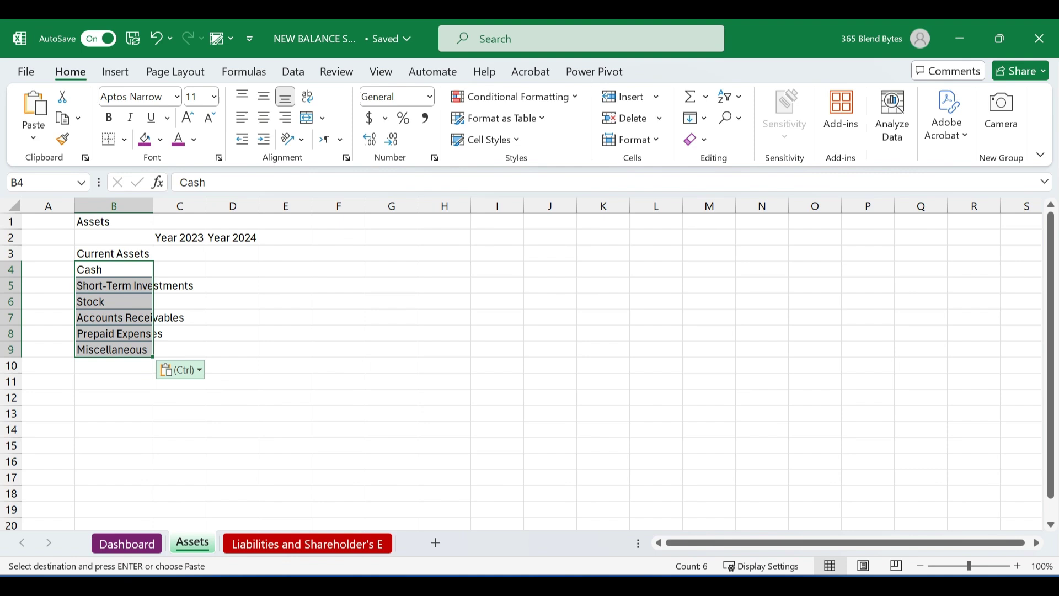
pyautogui.click(338, 444)
pyautogui.doubleClick(154, 206)
pyautogui.click(114, 365)
pyautogui.write('Total Current Assets')
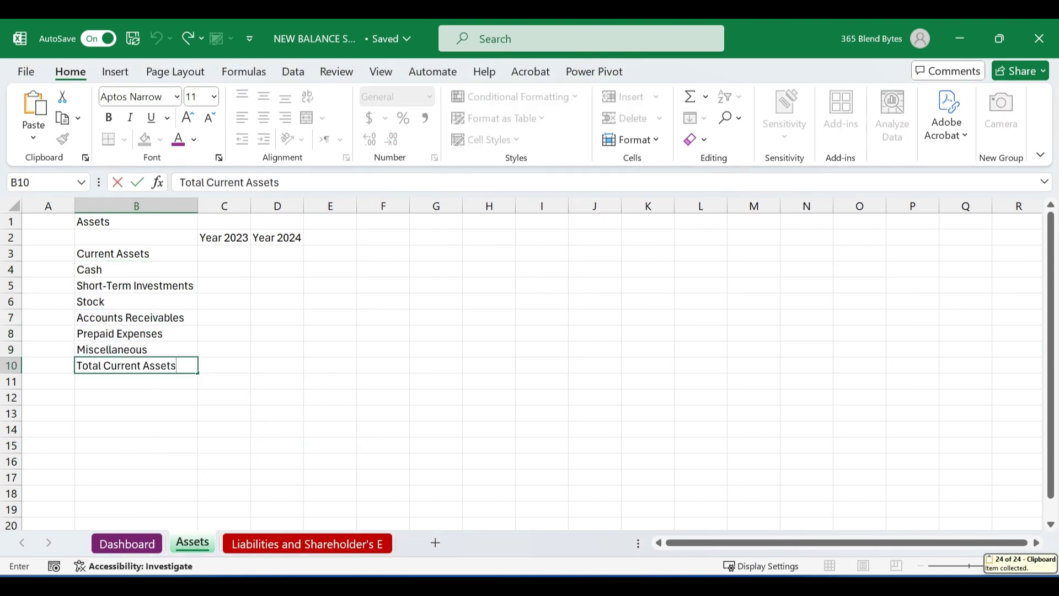
pyautogui.press('Return')
pyautogui.press('Return')
# - Add the Fixed Assets heading with its five labels, then the three other asset labels
pyautogui.write('Fixed Assets')
pyautogui.press('Return')
pyautogui.rightClick(100, 413)
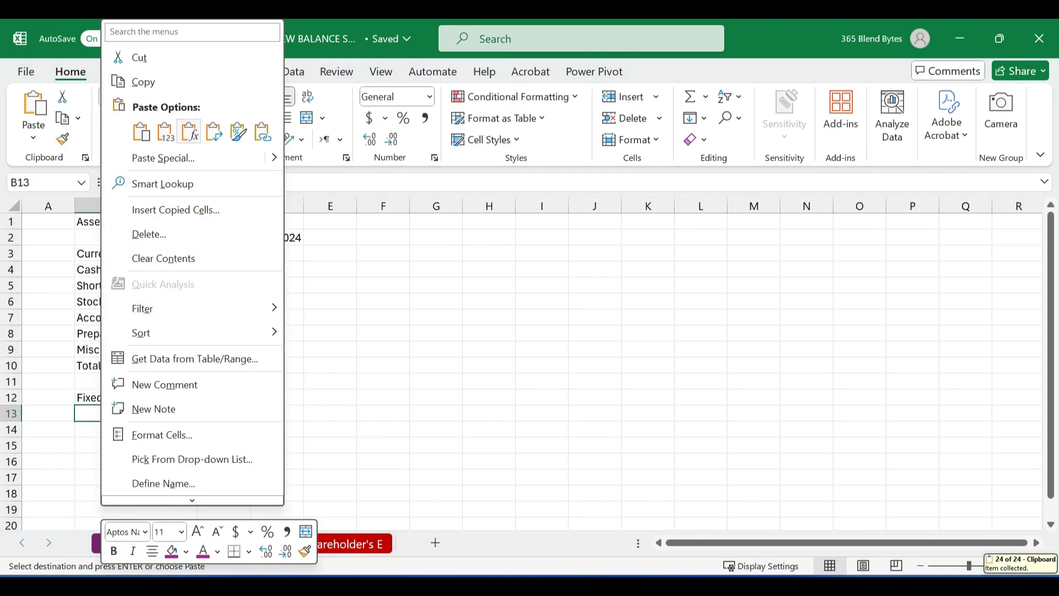
pyautogui.click(163, 130)
pyautogui.doubleClick(197, 205)
pyautogui.scroll(-3, 530, 364)
pyautogui.click(138, 461)
pyautogui.hotkey('ctrl', 'v')
pyautogui.click(503, 397)
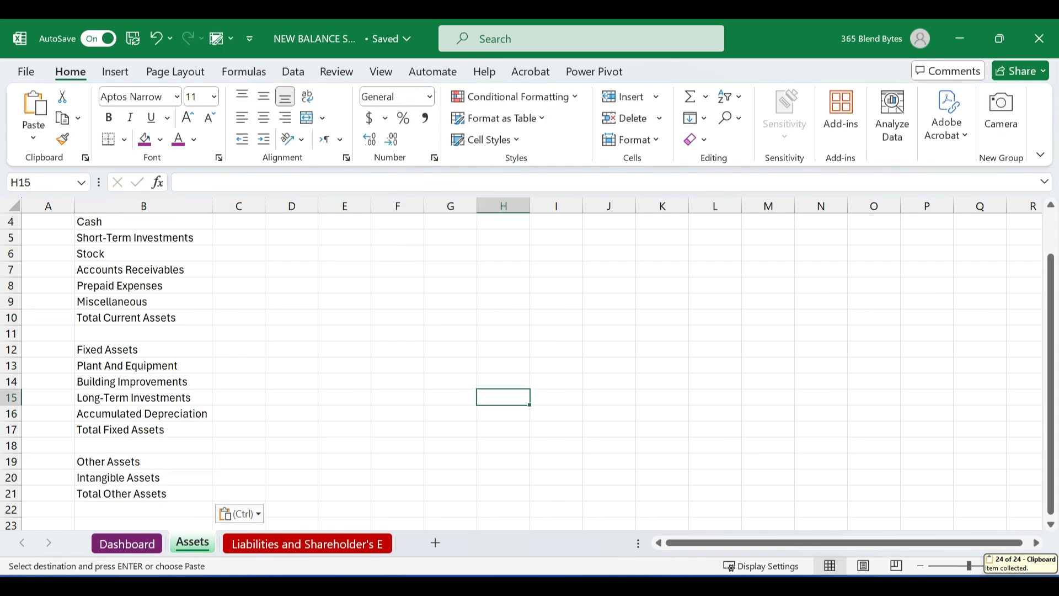
# - Apply Currency number format to the value cells in both year columns
pyautogui.scroll(3, 529, 364)
pyautogui.moveTo(239, 253); pyautogui.dragTo(298, 495)
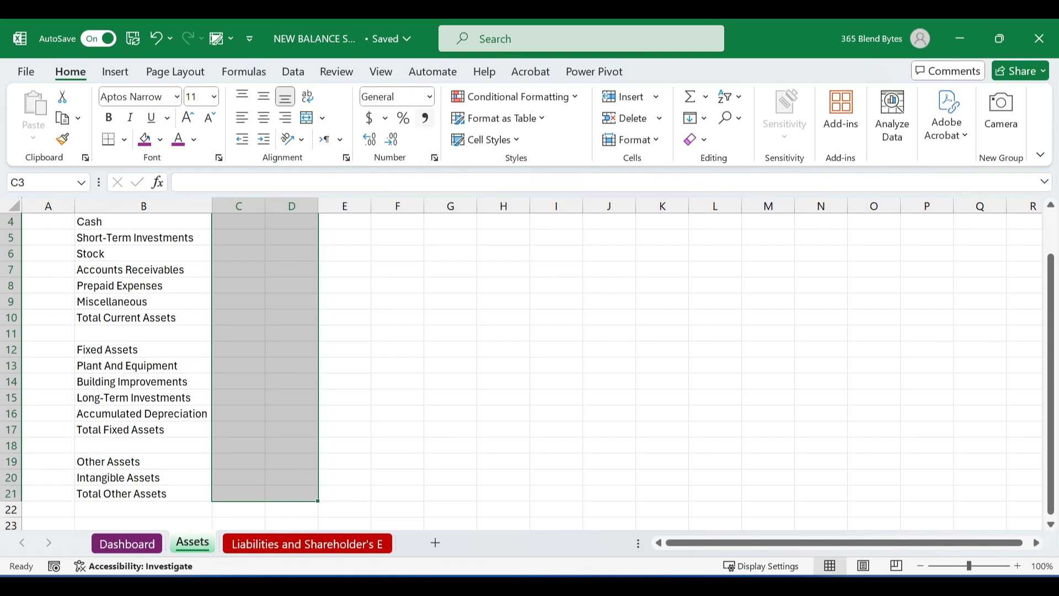
pyautogui.click(429, 97)
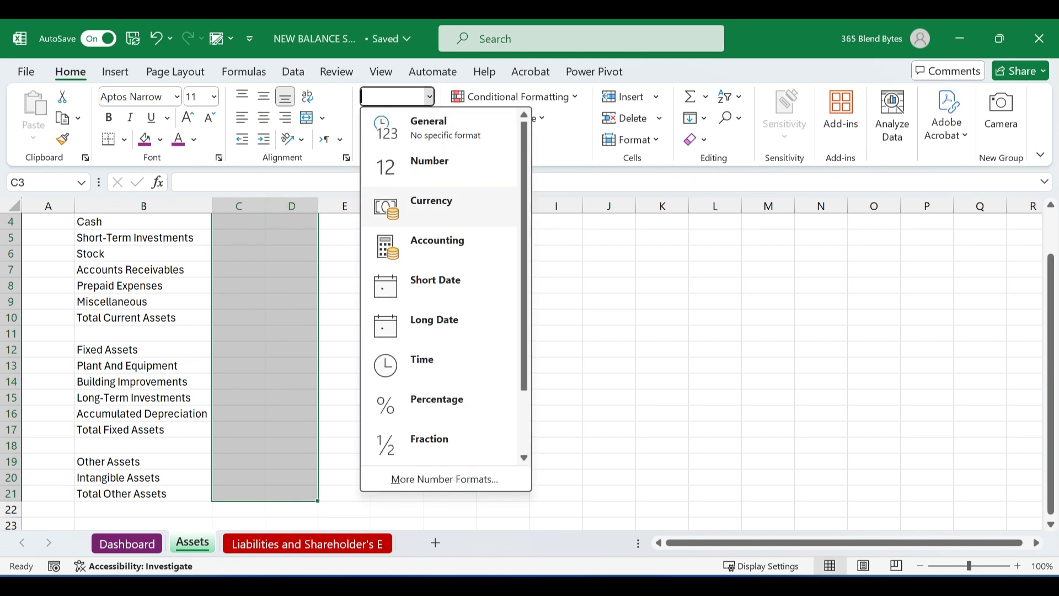
pyautogui.press('Return')
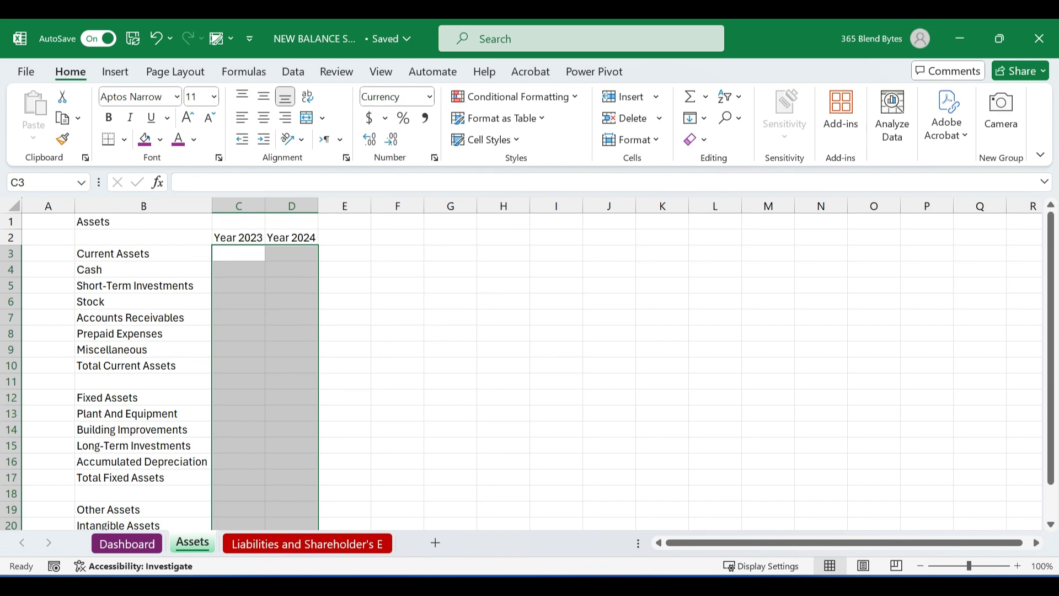
pyautogui.hotkey('ctrl', 'c')
pyautogui.hotkey('ctrl', 'pagedown')
# - Link C2 to the Dashboard's Year 2023 cell and fill it right to D2 for Year 2024
pyautogui.click(147, 301)
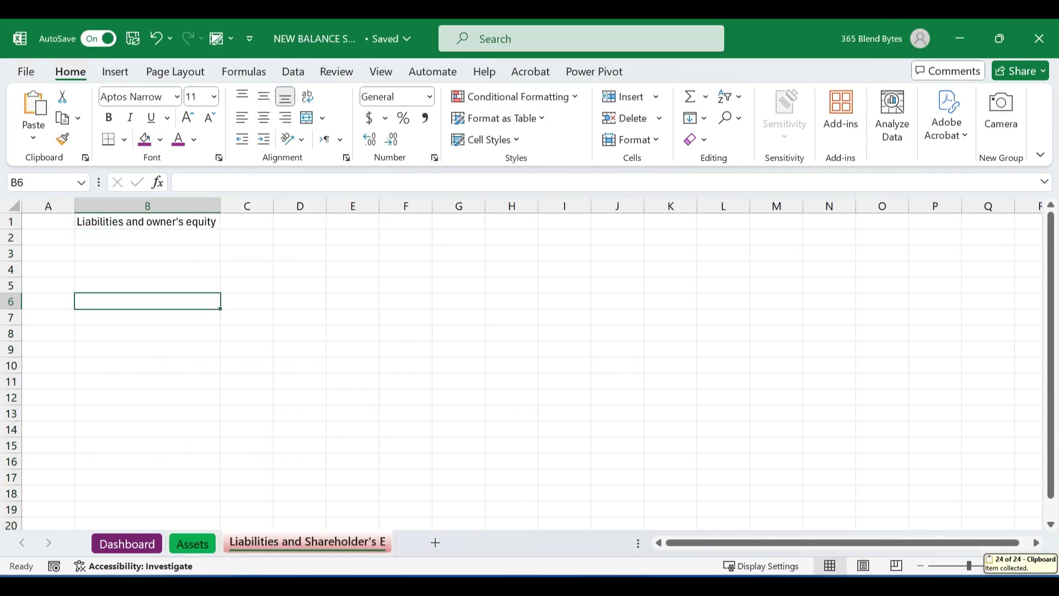
pyautogui.click(246, 237)
pyautogui.write('=')
pyautogui.click(127, 544)
pyautogui.click(568, 302)
pyautogui.press('Return')
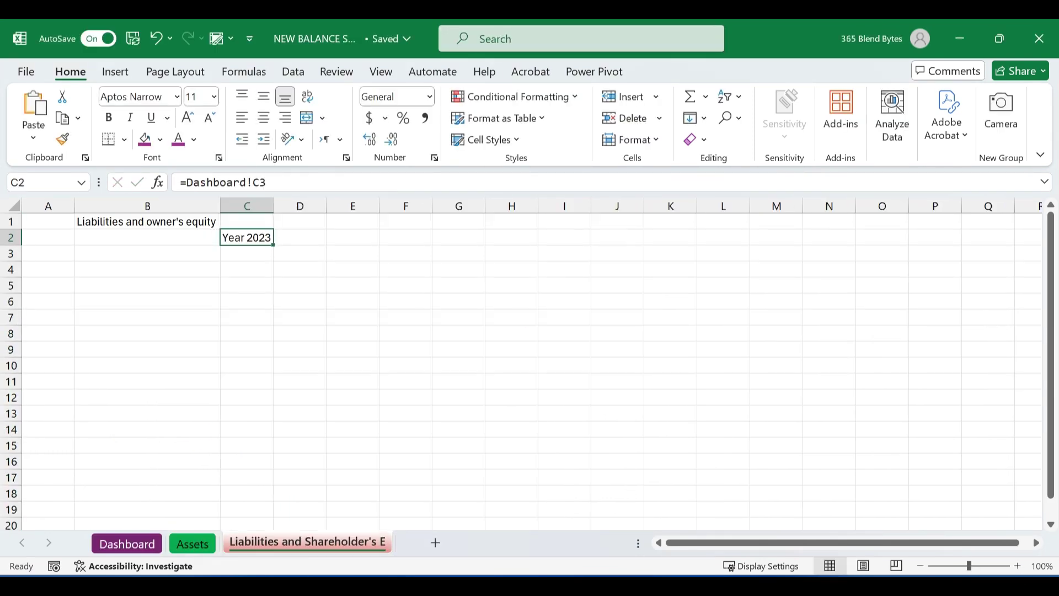
pyautogui.moveTo(273, 244); pyautogui.dragTo(326, 245)
# - Paste the Current liabilities heading into B3 and its line items into B4:B10
pyautogui.click(147, 238)
pyautogui.press('Down')
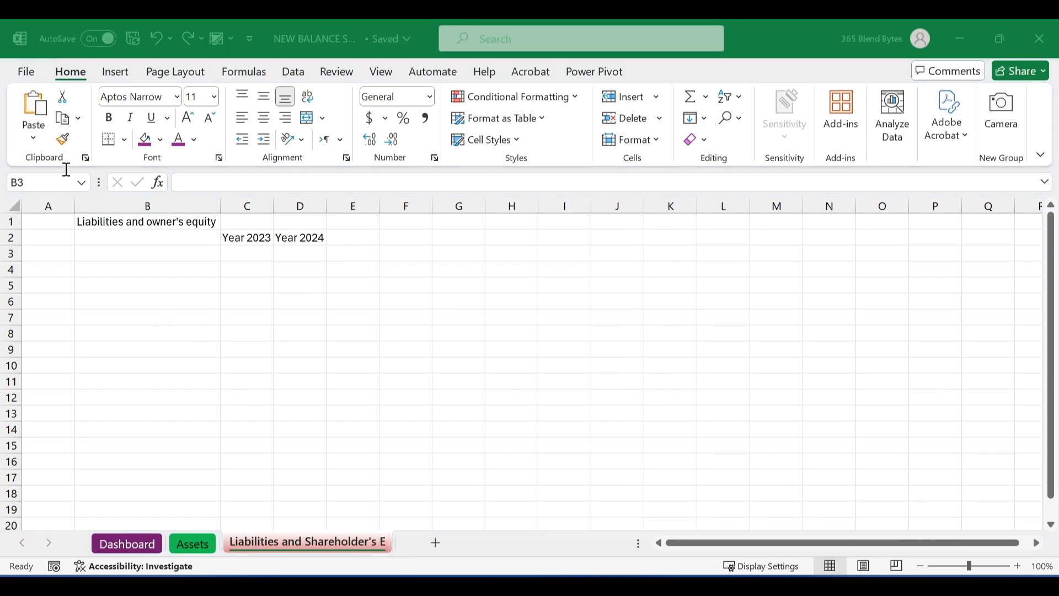
pyautogui.click(66, 170)
pyautogui.hotkey('ctrl', 'v')
pyautogui.rightClick(118, 269)
pyautogui.click(154, 201)
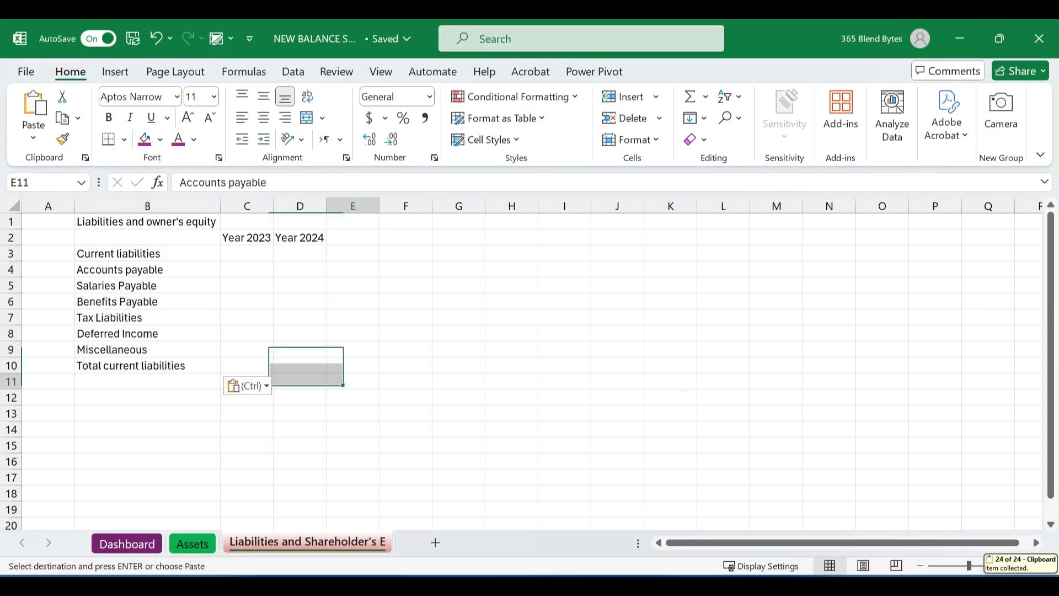
# - Paste the long-term liability labels at B12 and the Shareholder's Equity heading and items into B16:B19
pyautogui.click(147, 397)
pyautogui.hotkey('ctrl', 'v')
pyautogui.click(458, 397)
pyautogui.click(147, 461)
pyautogui.hotkey('ctrl', 'v')
pyautogui.press('Return')
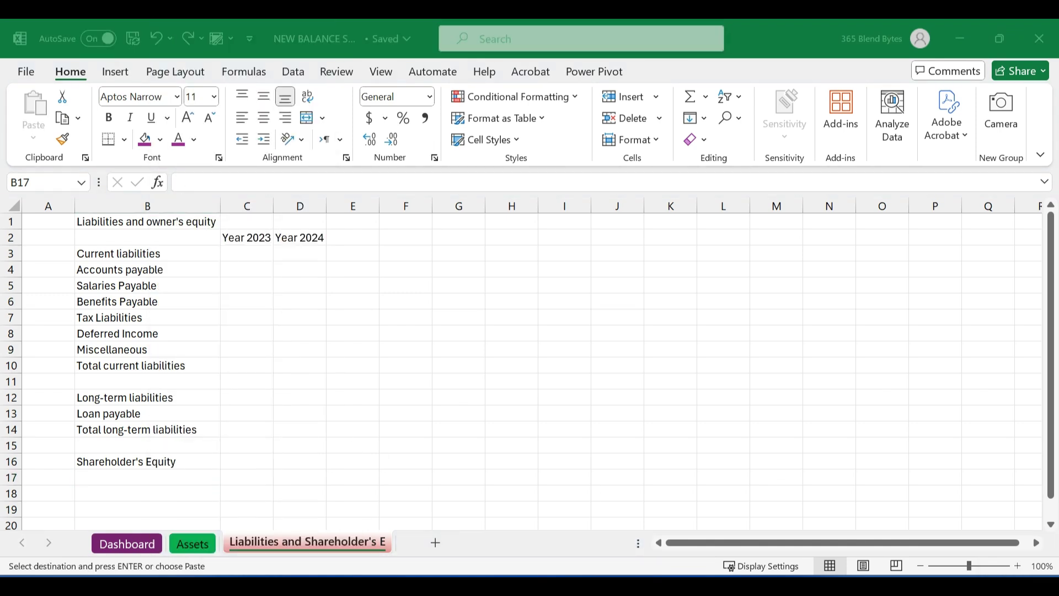
pyautogui.rightClick(102, 480)
pyautogui.click(123, 132)
pyautogui.scroll(3, 496, 359)
pyautogui.click(458, 509)
pyautogui.click(405, 381)
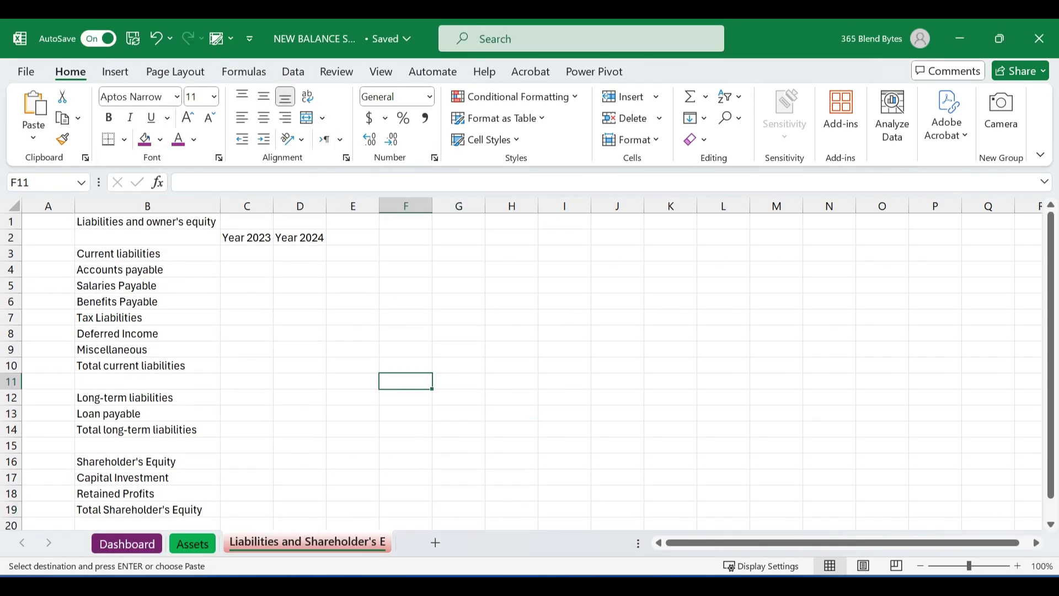
# - Apply the Currency number format to the year columns C and D
pyautogui.moveTo(246, 206); pyautogui.dragTo(299, 206)
pyautogui.click(430, 96)
pyautogui.scroll(3, 530, 359)
pyautogui.click(617, 365)
pyautogui.click(618, 317)
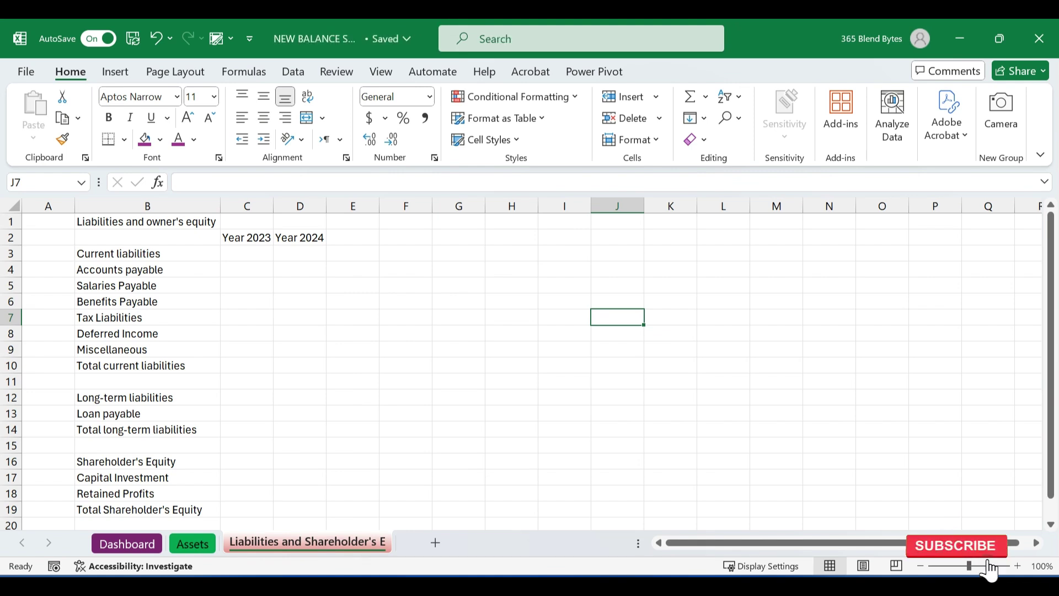
# - Back on the Assets sheet, paste each asset's Year 2023 and Year 2024 amounts into columns C and D
pyautogui.hotkey('ctrl', 'pageup')
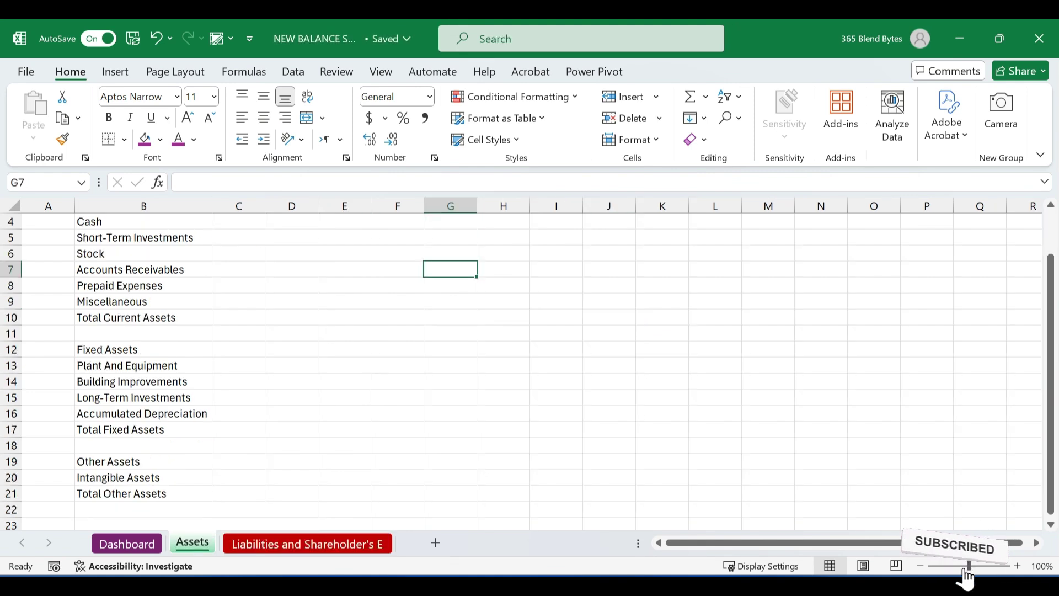
pyautogui.scroll(1, 718, 354)
pyautogui.press('Down')
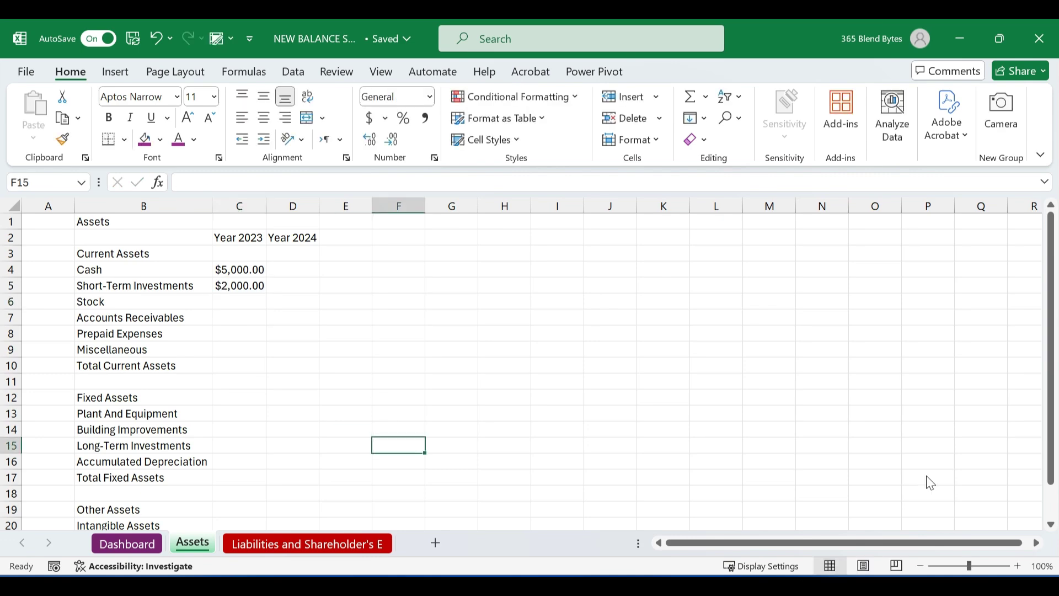
pyautogui.hotkey('ctrl', 'c')
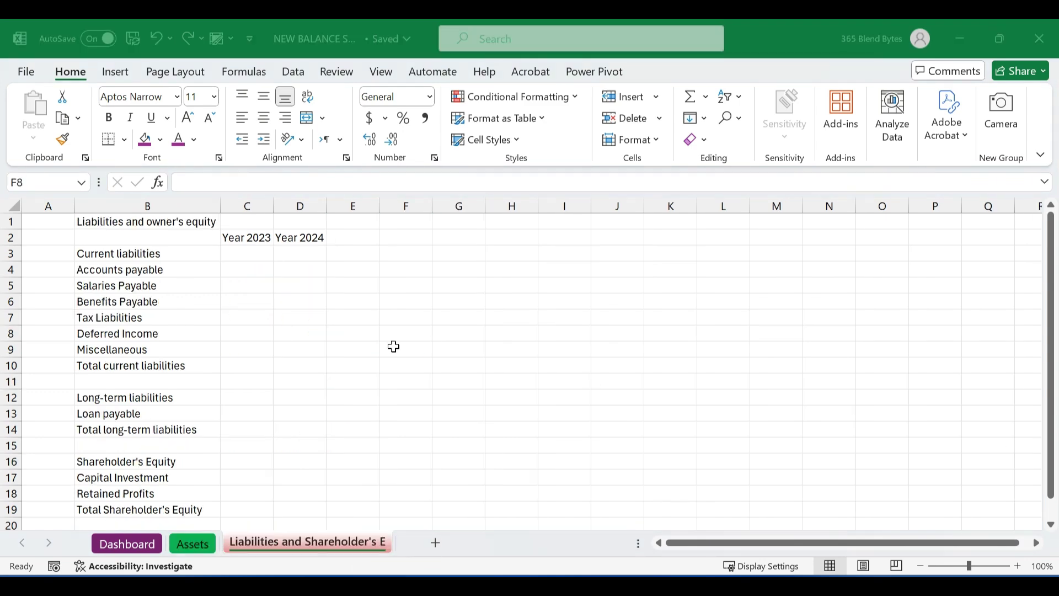
pyautogui.rightClick(260, 253)
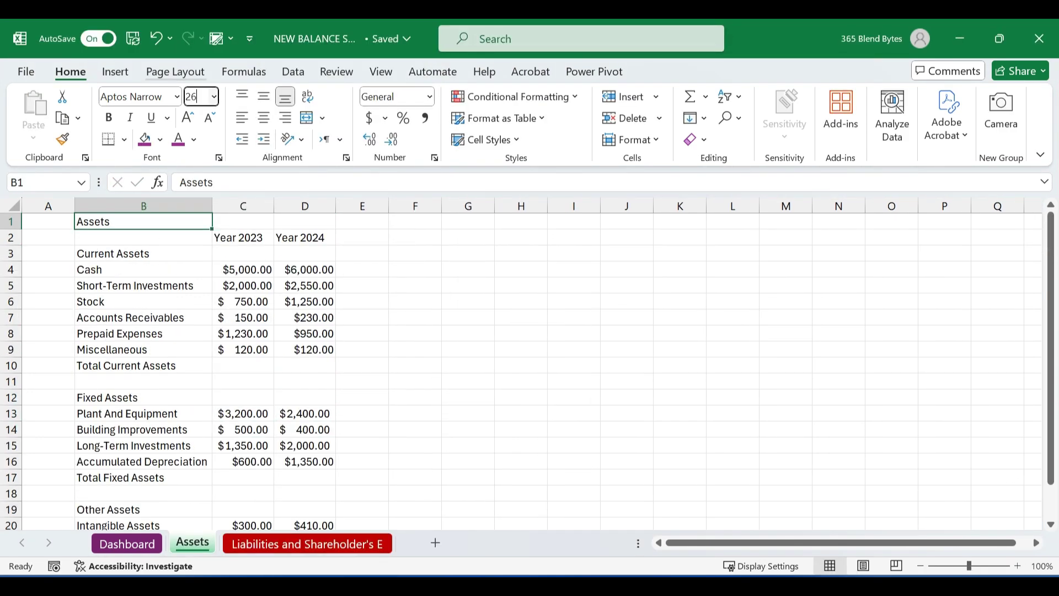
# - Set the Assets title to size 26 and give B1:D1 a dark green fill with white text
pyautogui.press('Return')
pyautogui.click(468, 338)
pyautogui.moveTo(115, 233); pyautogui.dragTo(305, 233)
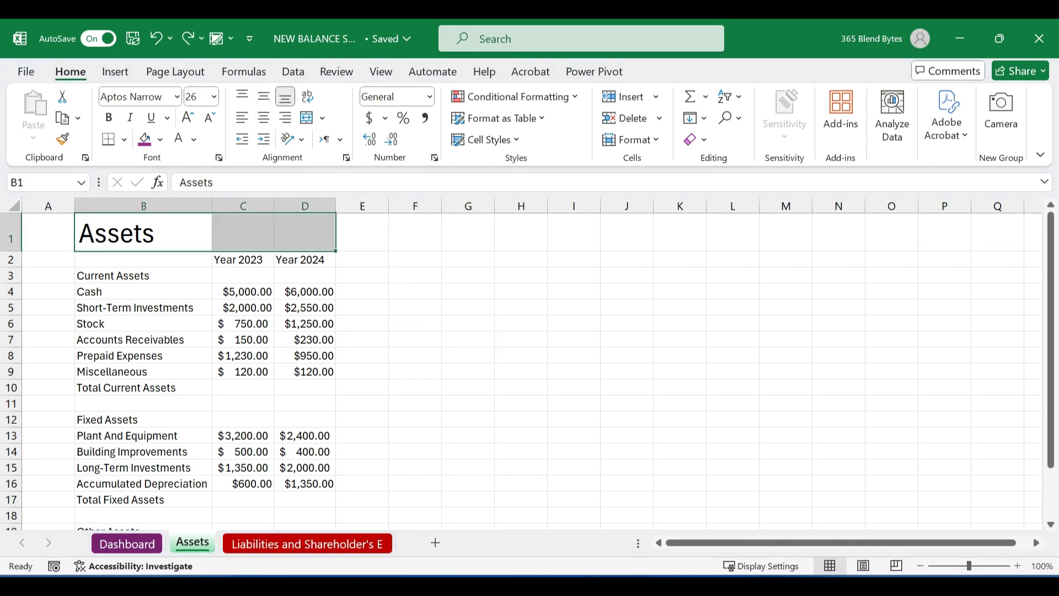
pyautogui.click(160, 139)
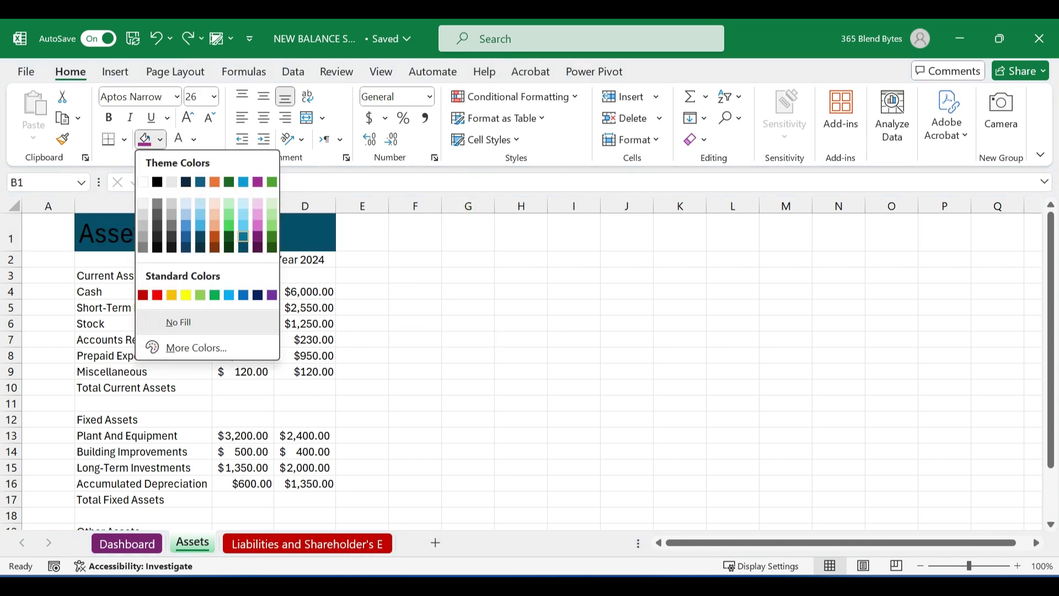
pyautogui.click(229, 237)
pyautogui.click(193, 139)
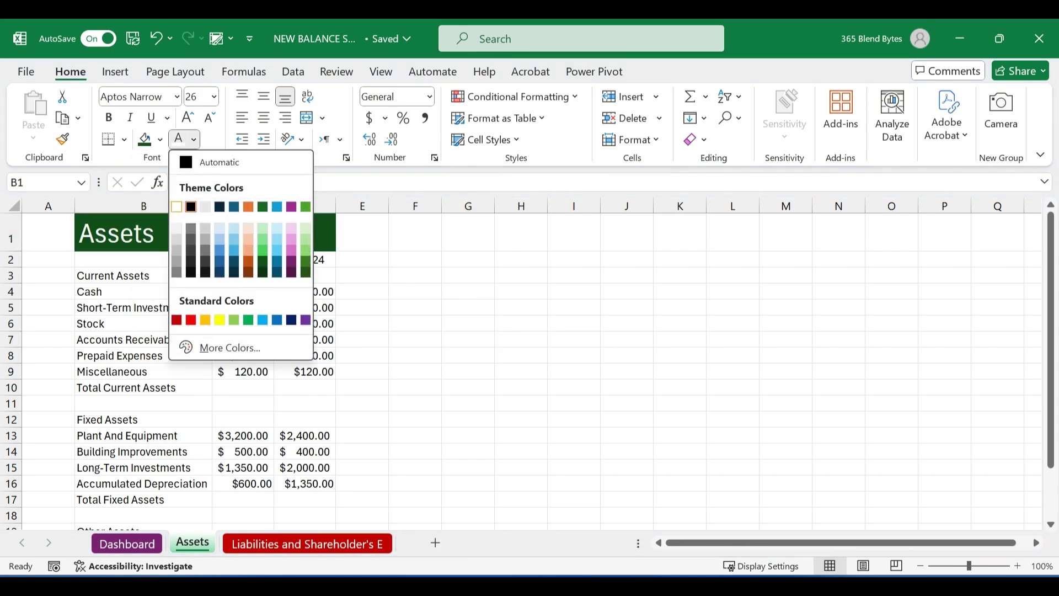
pyautogui.click(177, 206)
pyautogui.click(468, 307)
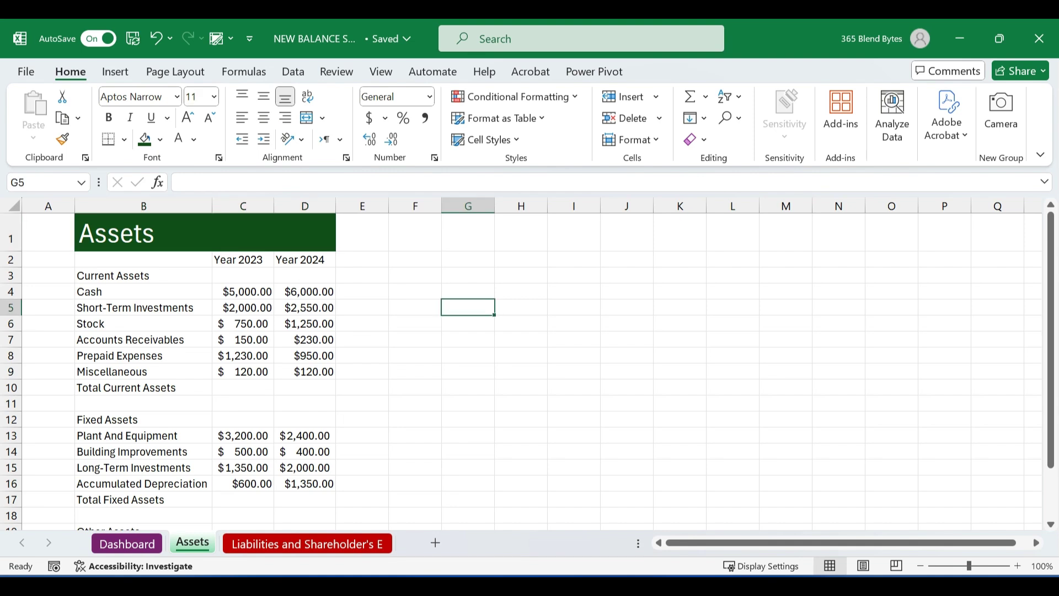
# - Colour the Year 2023 and Year 2024 headings in C2:D2 green
pyautogui.click(520, 323)
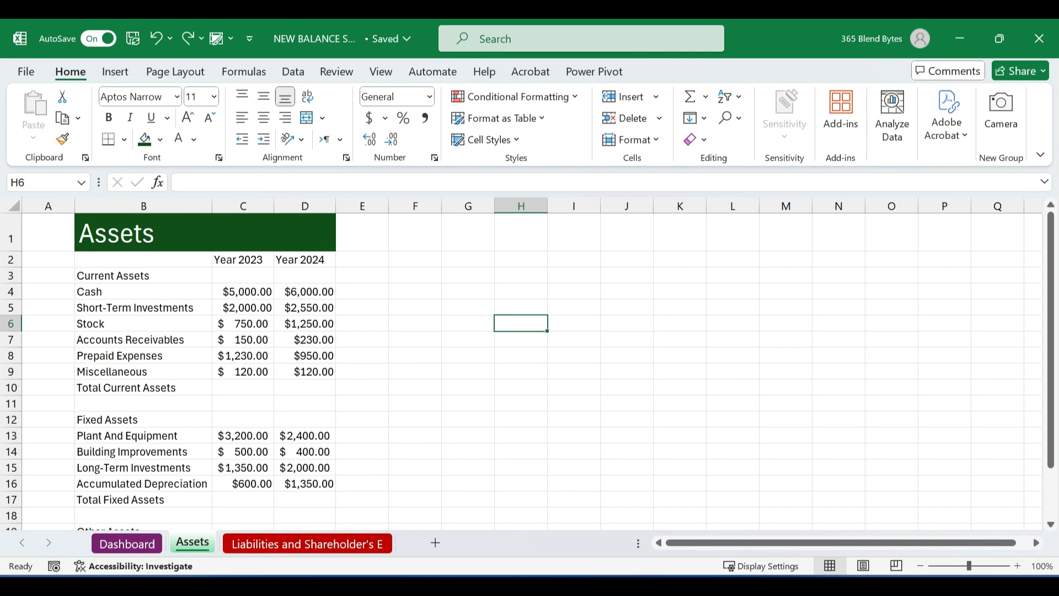
pyautogui.moveTo(238, 259); pyautogui.dragTo(305, 259)
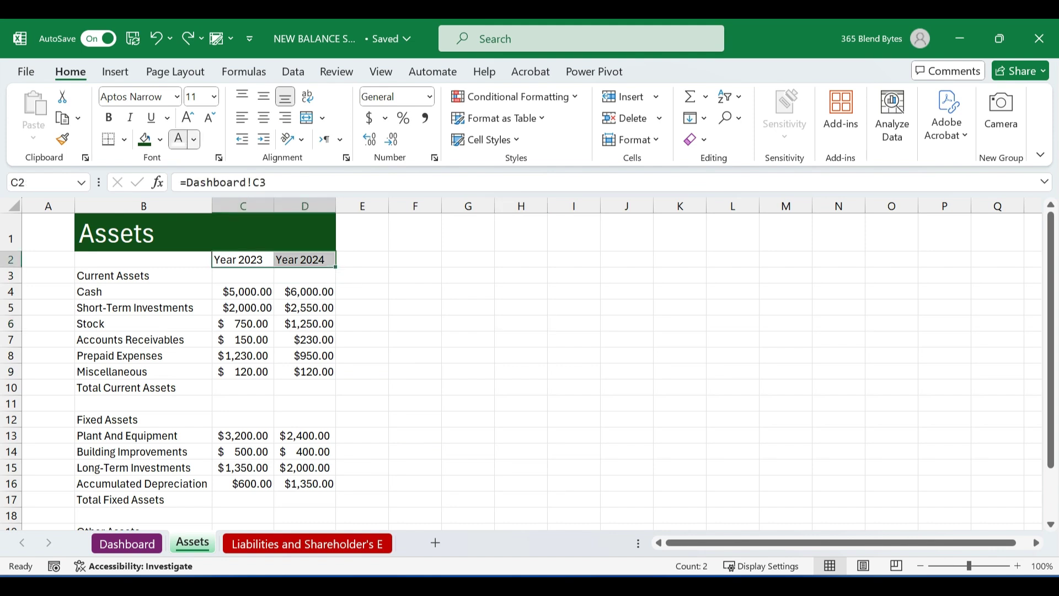
pyautogui.click(193, 139)
pyautogui.click(262, 207)
pyautogui.click(468, 307)
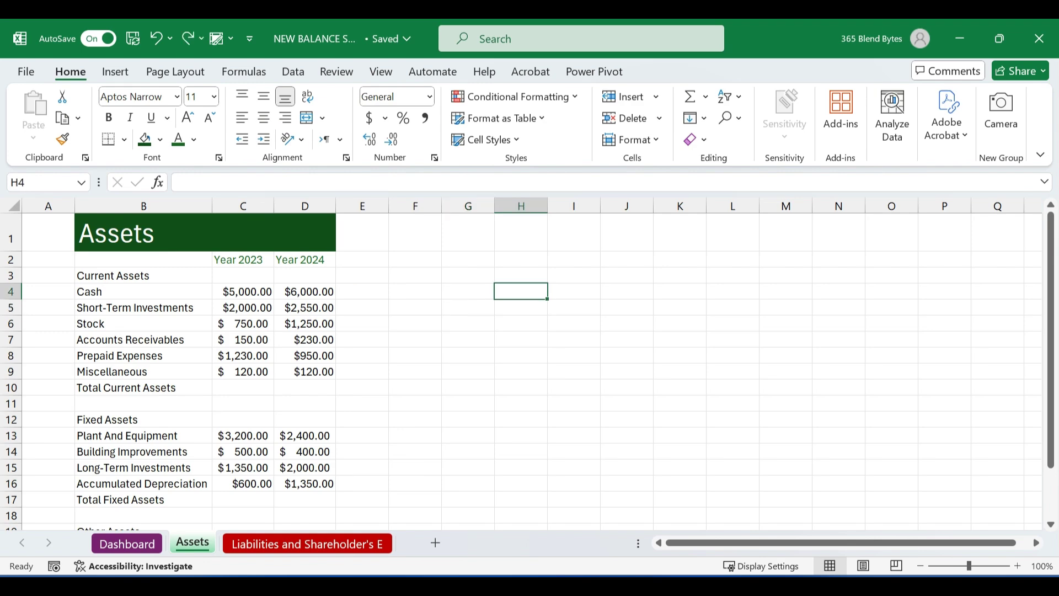
# - Format B3:D10 as a green-styled table with 'My table has headers' ticked
pyautogui.moveTo(113, 275); pyautogui.dragTo(304, 387)
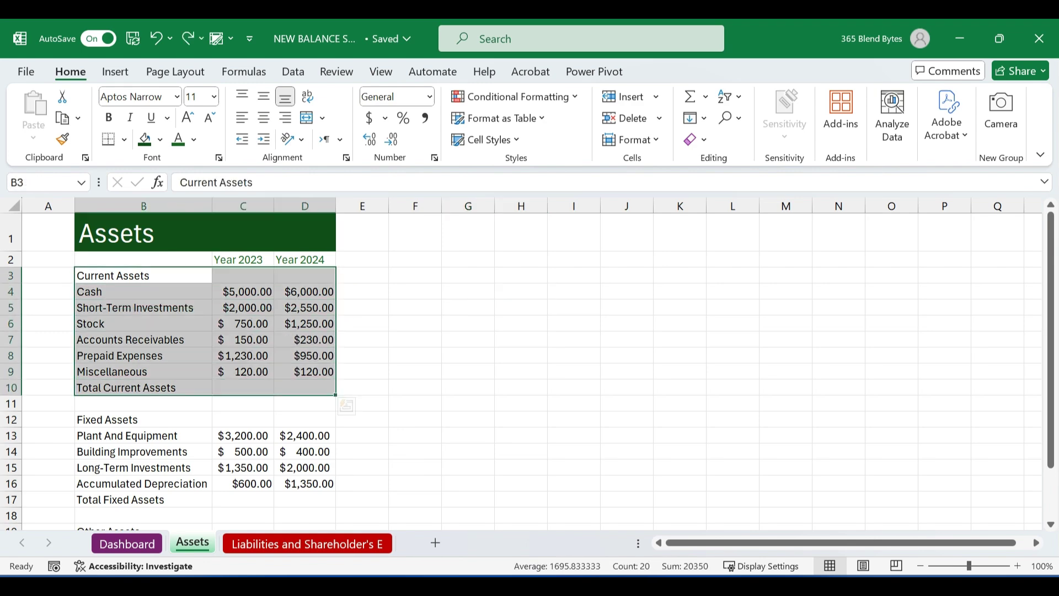
pyautogui.click(499, 118)
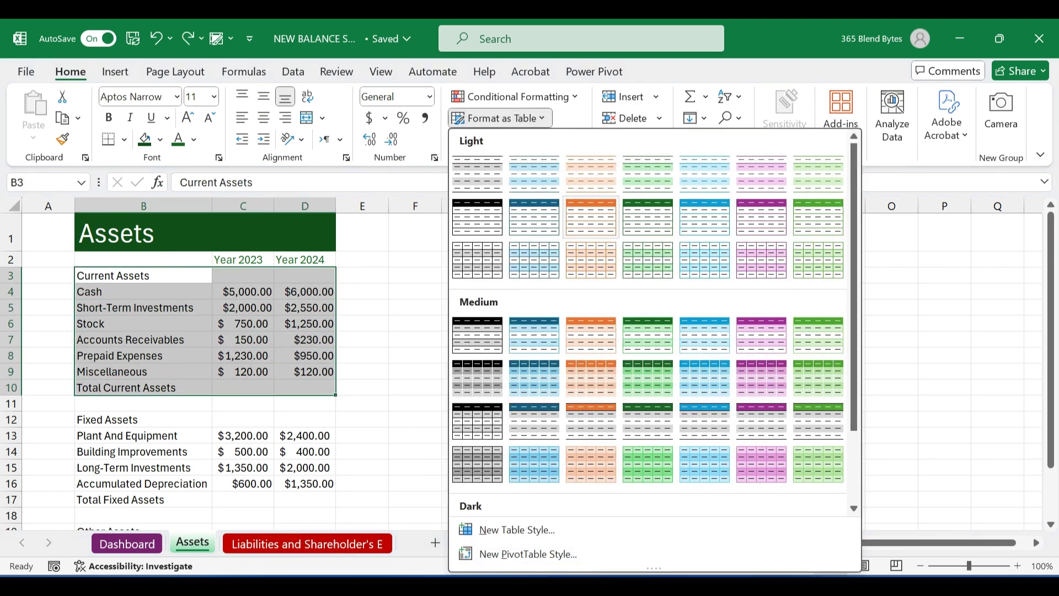
pyautogui.click(647, 217)
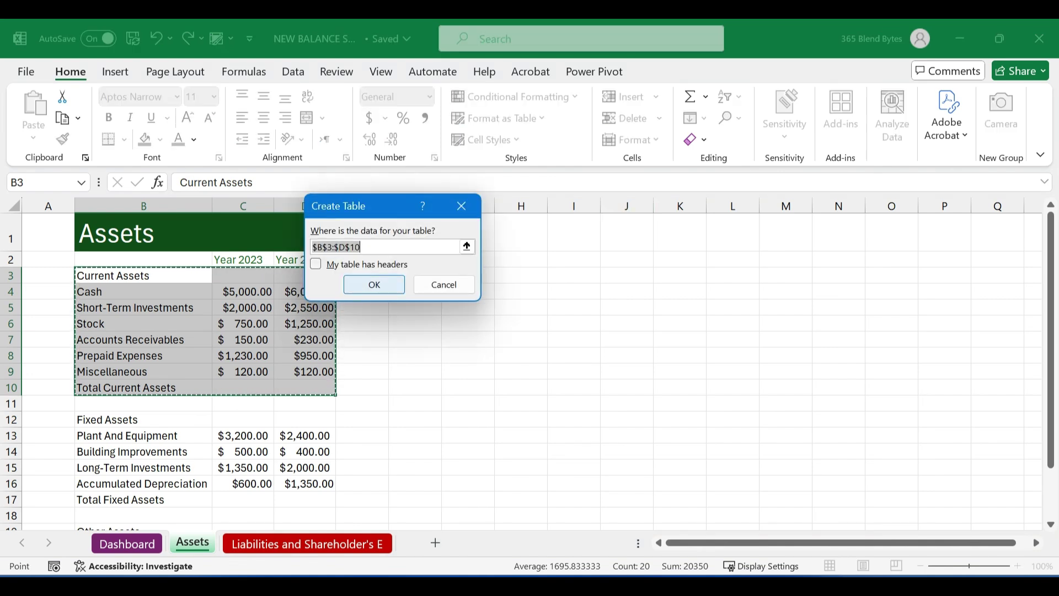
pyautogui.hotkey('alt', 'm')
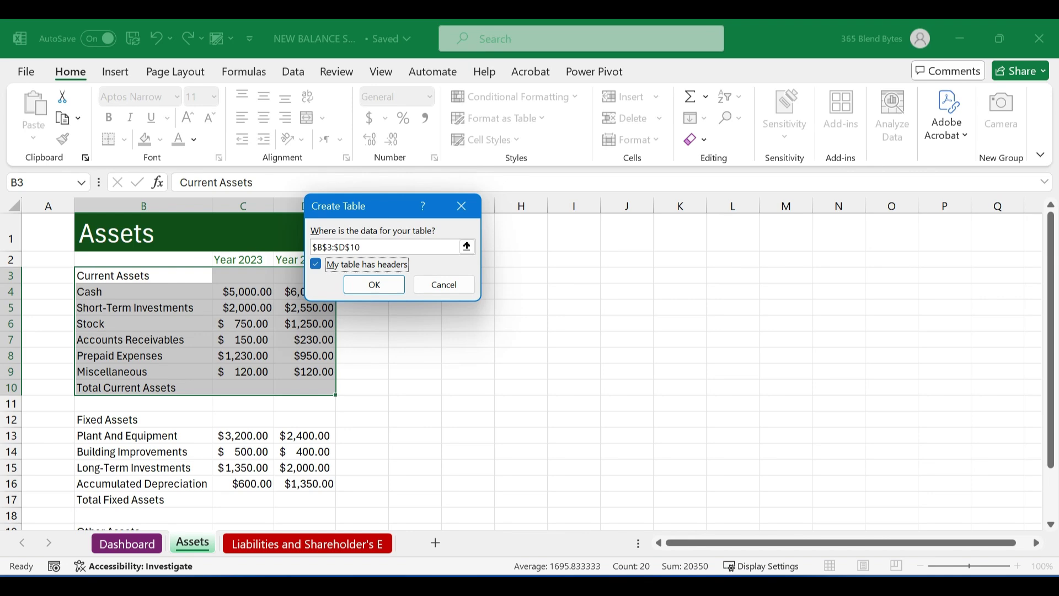
pyautogui.press('Return')
# - Turn the Fixed Assets and Other Assets blocks into tables with Ctrl+T
pyautogui.scroll(-2, 205, 369)
pyautogui.click(144, 323)
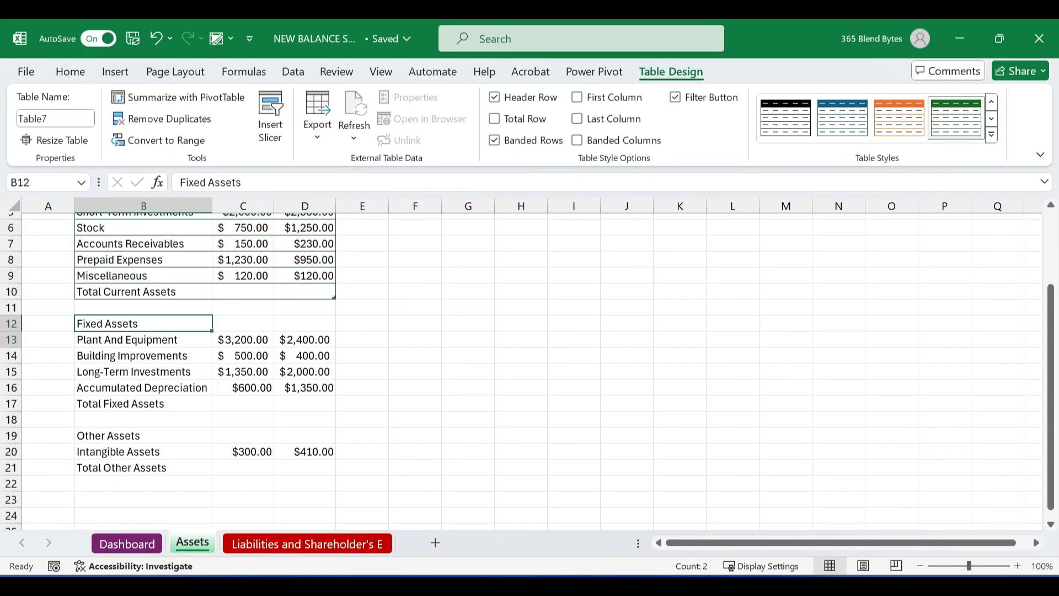
pyautogui.hotkey('ctrl', 't')
pyautogui.press('Return')
pyautogui.moveTo(77, 435); pyautogui.dragTo(331, 467)
pyautogui.hotkey('ctrl', 't')
pyautogui.press('Return')
# - Hide the Column1/Column2 table headers with green text and copy that format to the other tables
pyautogui.scroll(3, 205, 369)
pyautogui.click(243, 275)
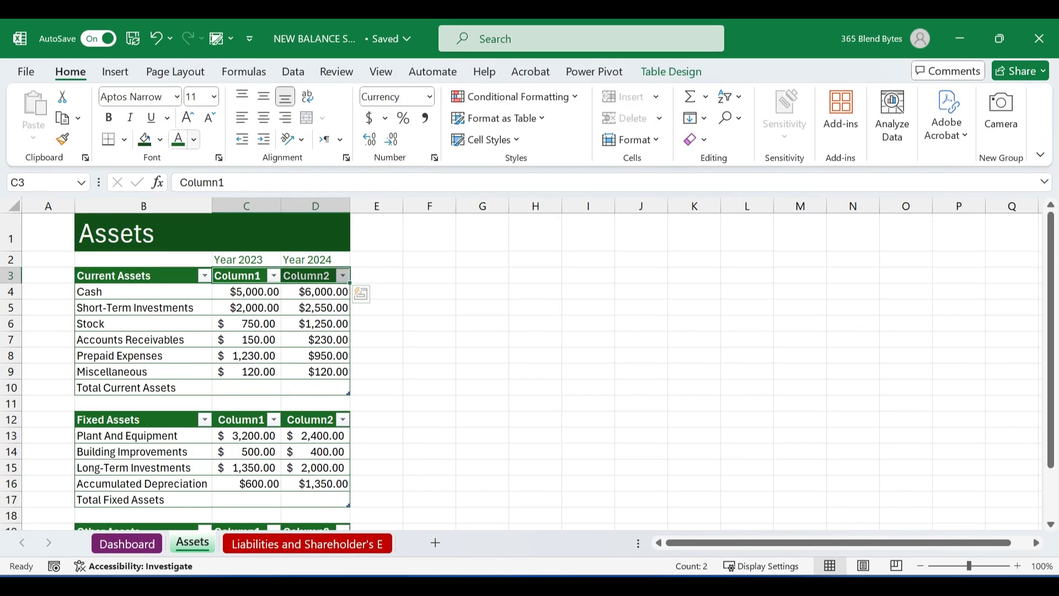
pyautogui.click(193, 139)
pyautogui.click(263, 206)
pyautogui.click(482, 323)
pyautogui.moveTo(246, 275); pyautogui.dragTo(315, 275)
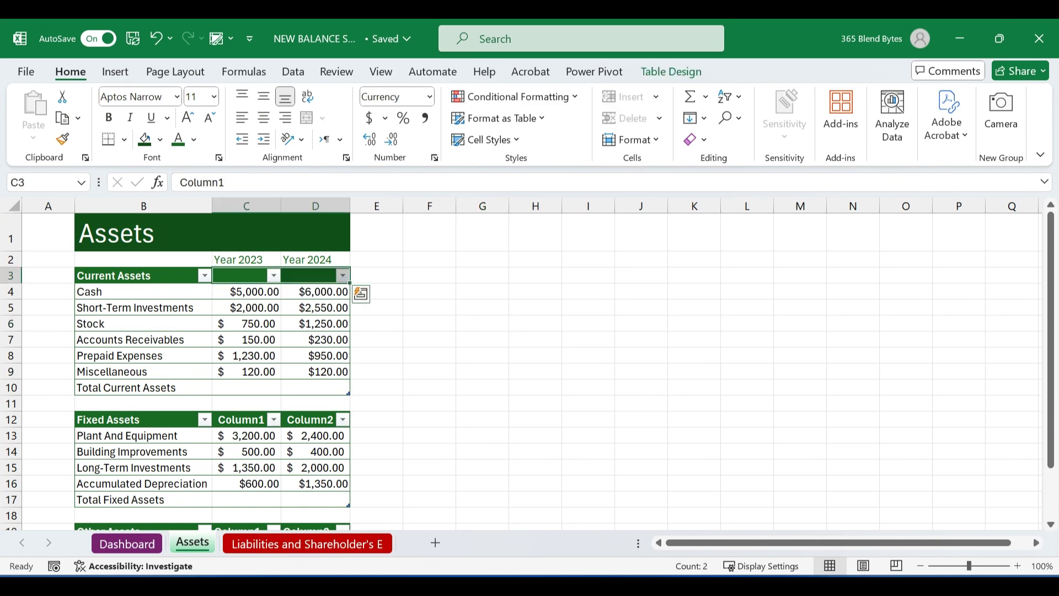
pyautogui.click(63, 139)
pyautogui.moveTo(246, 419); pyautogui.dragTo(315, 419)
pyautogui.click(62, 139)
pyautogui.scroll(-3, 386, 359)
pyautogui.moveTo(246, 387); pyautogui.dragTo(315, 387)
pyautogui.click(482, 403)
# - Widen columns B, C and D and centre the year labels horizontally and vertically
pyautogui.scroll(3, 386, 359)
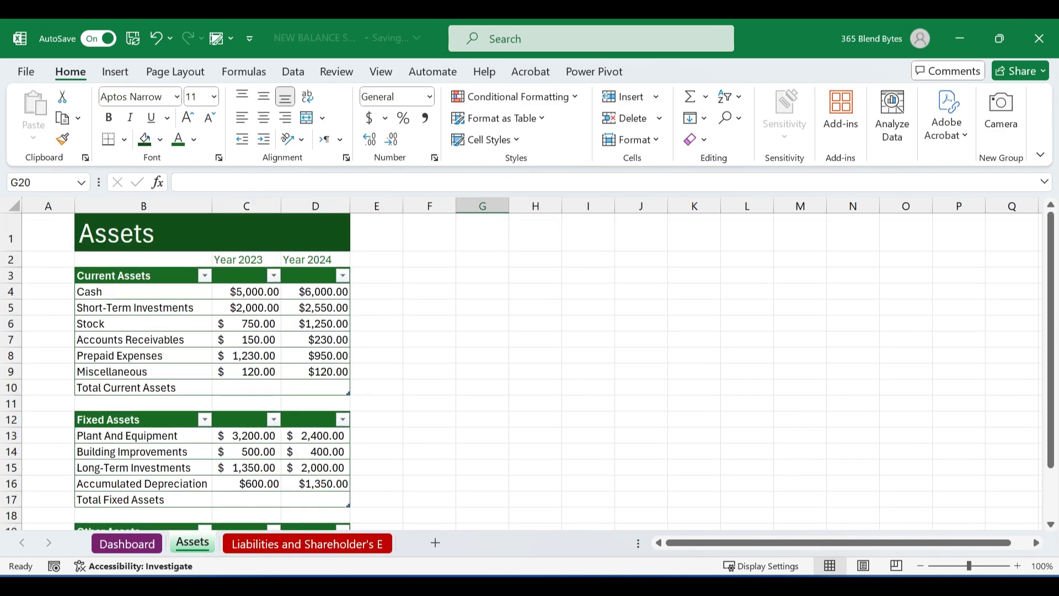
pyautogui.moveTo(211, 206); pyautogui.dragTo(345, 205)
pyautogui.moveTo(414, 206); pyautogui.dragTo(441, 206)
pyautogui.moveTo(492, 206); pyautogui.dragTo(569, 205)
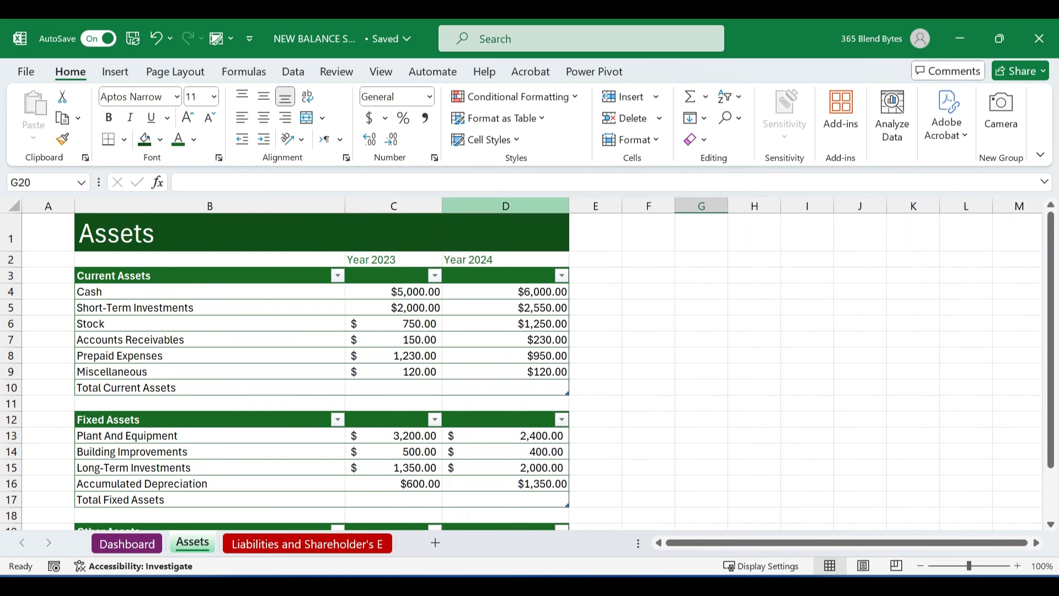
pyautogui.click(648, 355)
pyautogui.moveTo(393, 259); pyautogui.dragTo(505, 259)
pyautogui.click(264, 117)
pyautogui.click(264, 97)
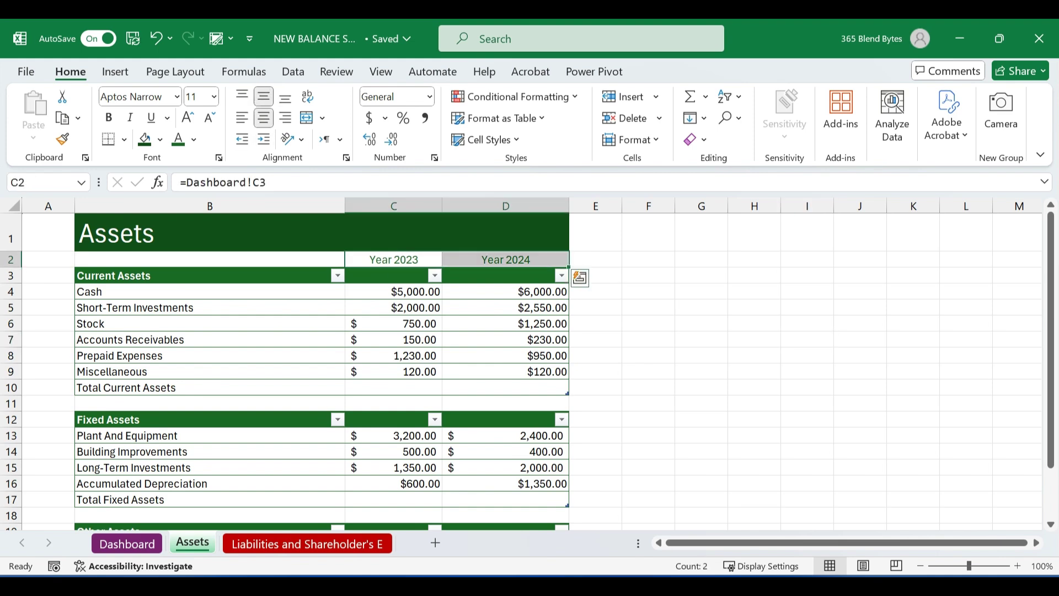
# - On the liabilities sheet, widen the columns and blank out the placeholder headers of each table
pyautogui.doubleClick(62, 139)
pyautogui.click(307, 543)
pyautogui.moveTo(342, 205); pyautogui.dragTo(428, 205)
pyautogui.moveTo(451, 276); pyautogui.dragTo(530, 277)
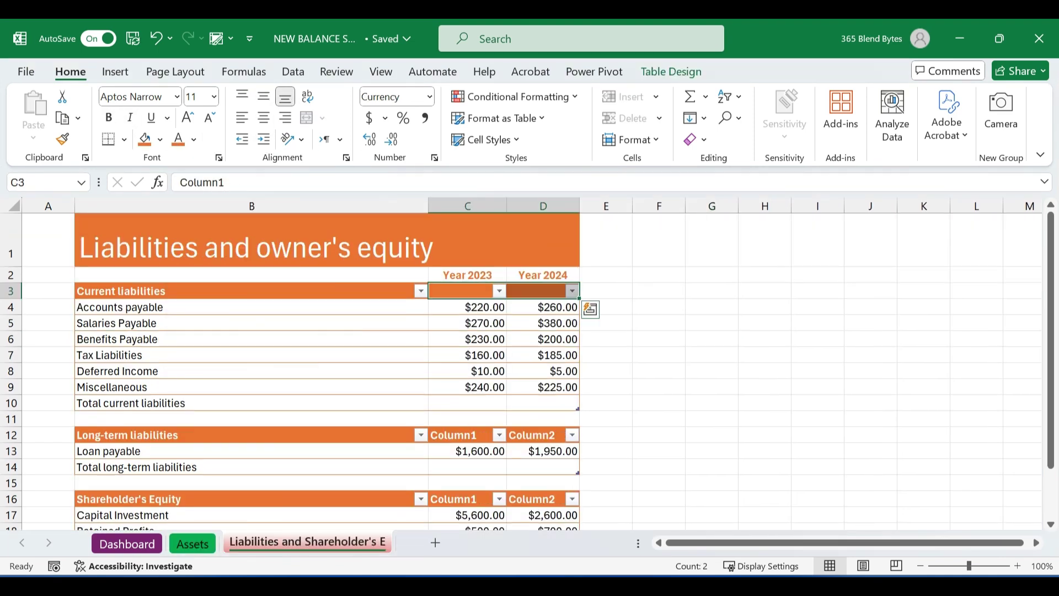
pyautogui.scroll(-1, 529, 364)
pyautogui.moveTo(466, 339); pyautogui.dragTo(540, 338)
pyautogui.moveTo(466, 402); pyautogui.dragTo(541, 402)
pyautogui.click(711, 403)
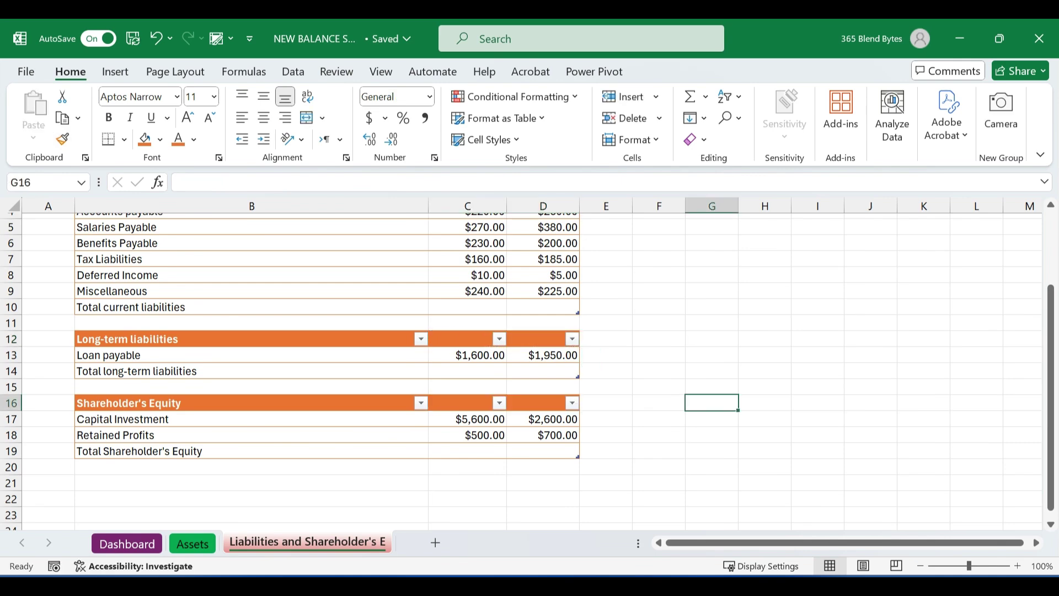
pyautogui.click(192, 543)
# - Enter =SUBTOTAL(109,C4:C9) in C10 and fill it to D10, giving $9,250.00 and $11,100.00
pyautogui.click(656, 407)
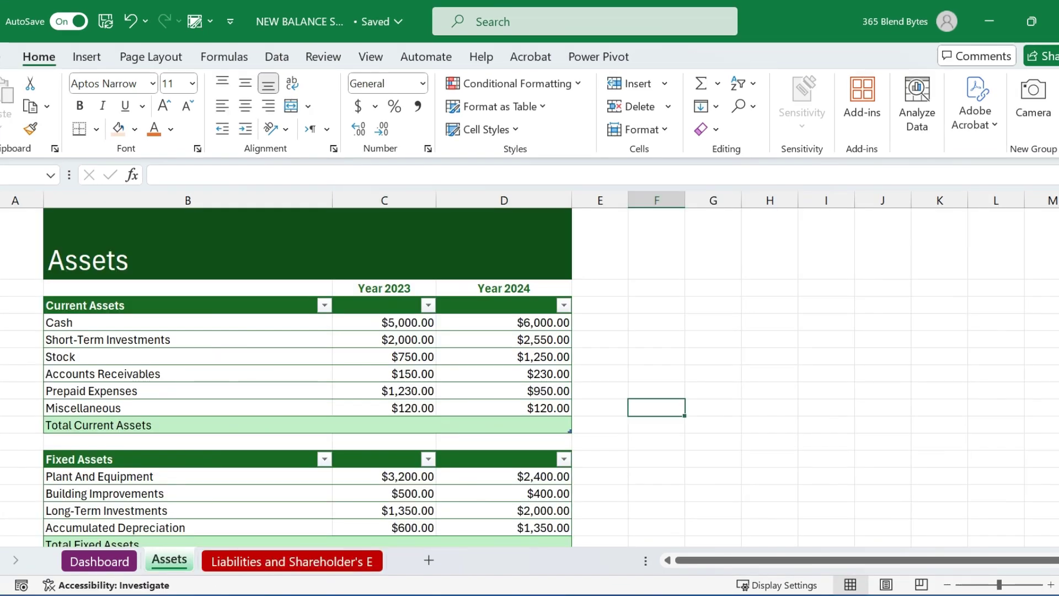
pyautogui.click(384, 424)
pyautogui.write('=subt')
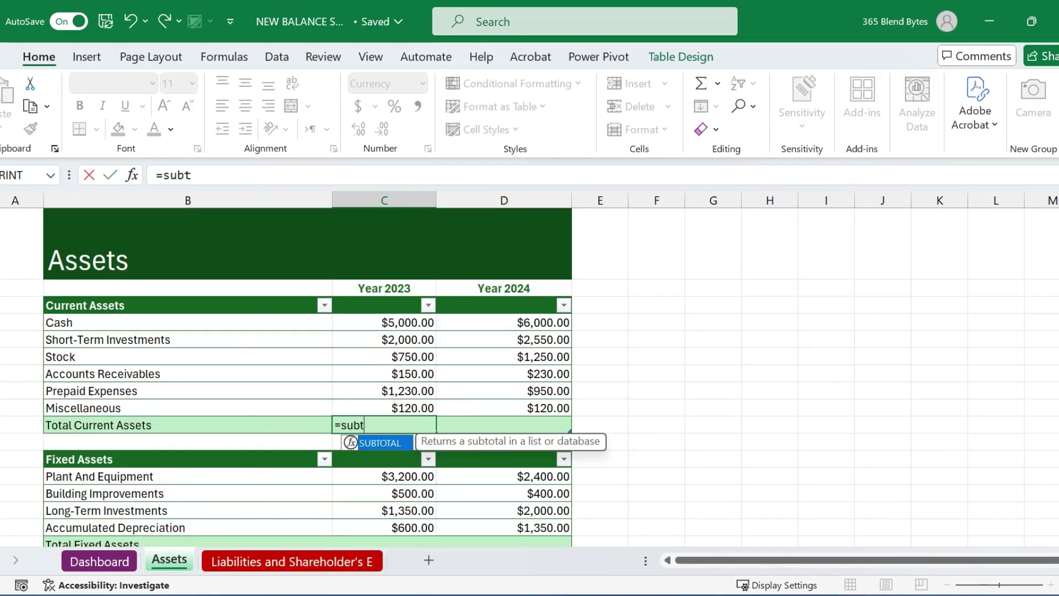
pyautogui.press('Tab')
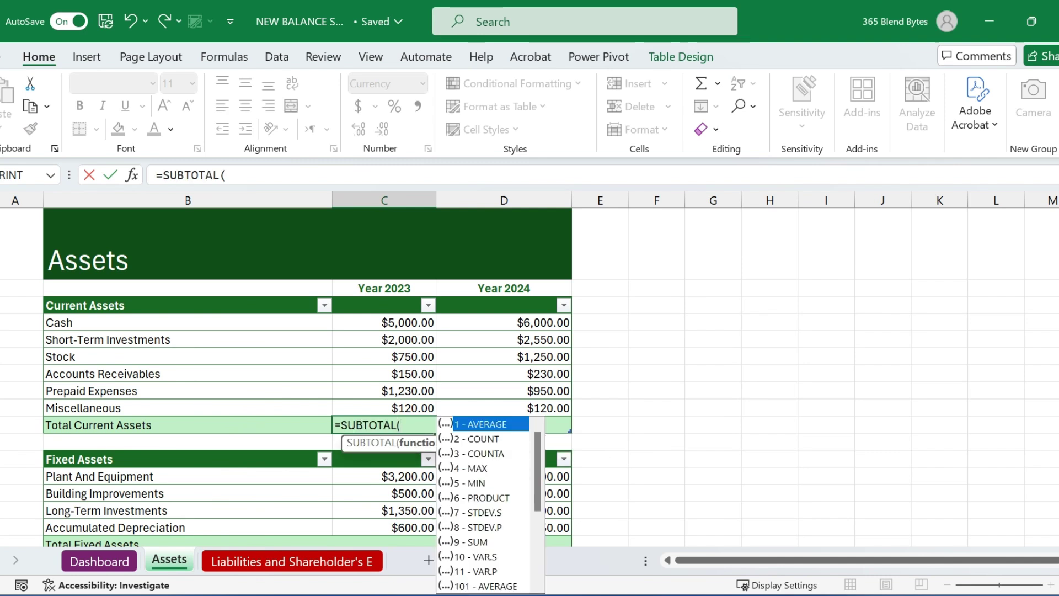
pyautogui.write('109,')
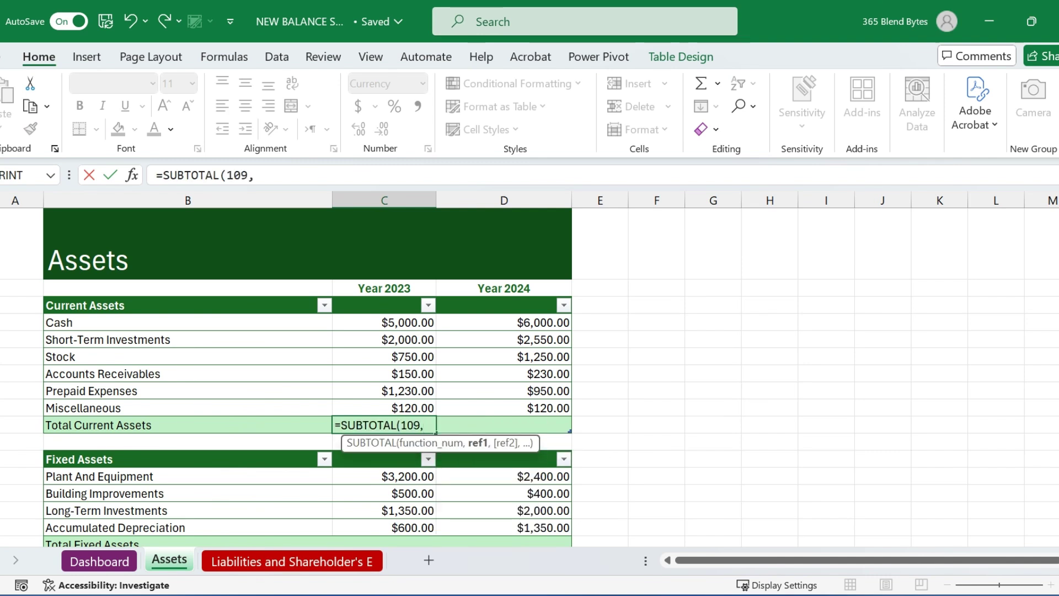
pyautogui.moveTo(384, 322); pyautogui.dragTo(384, 407)
pyautogui.press('Return')
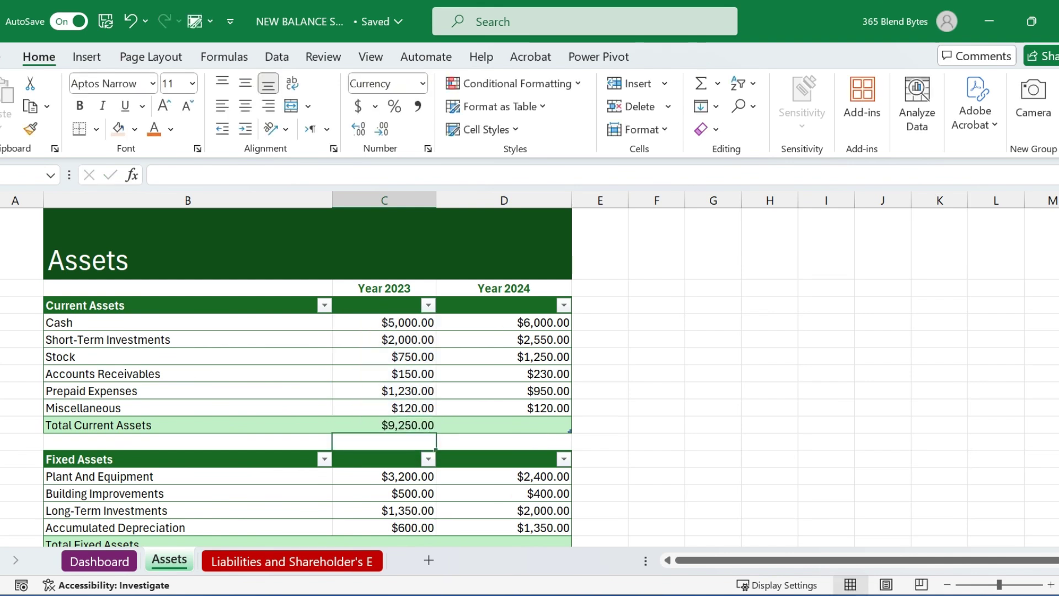
pyautogui.click(384, 425)
pyautogui.moveTo(435, 433); pyautogui.dragTo(551, 427)
pyautogui.click(656, 458)
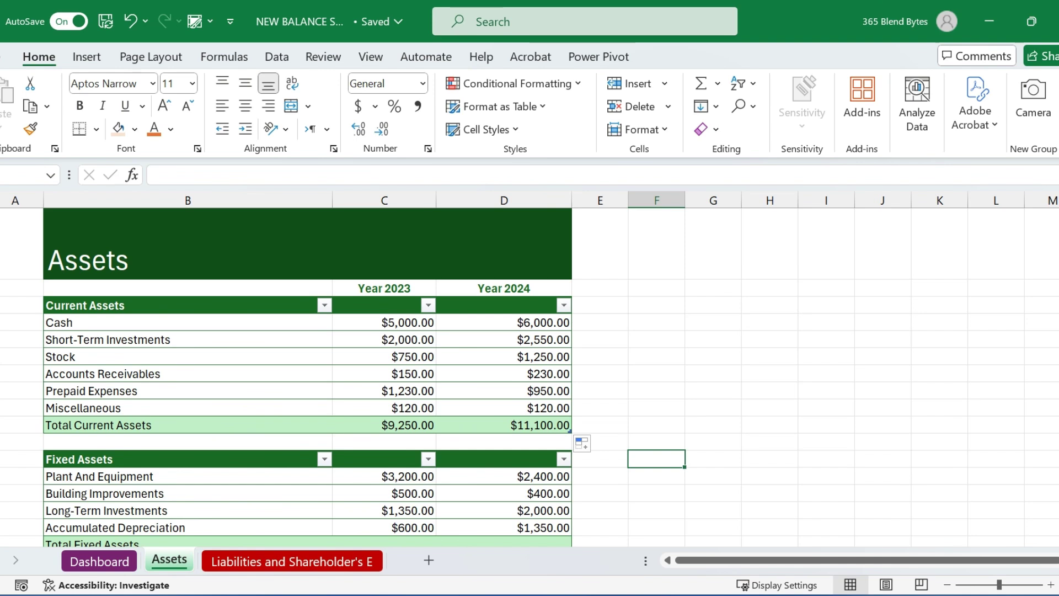
pyautogui.click(712, 424)
# - Filter Current Assets to Accounts Receivables, Miscellaneous and the total, then undo the filter
pyautogui.click(324, 305)
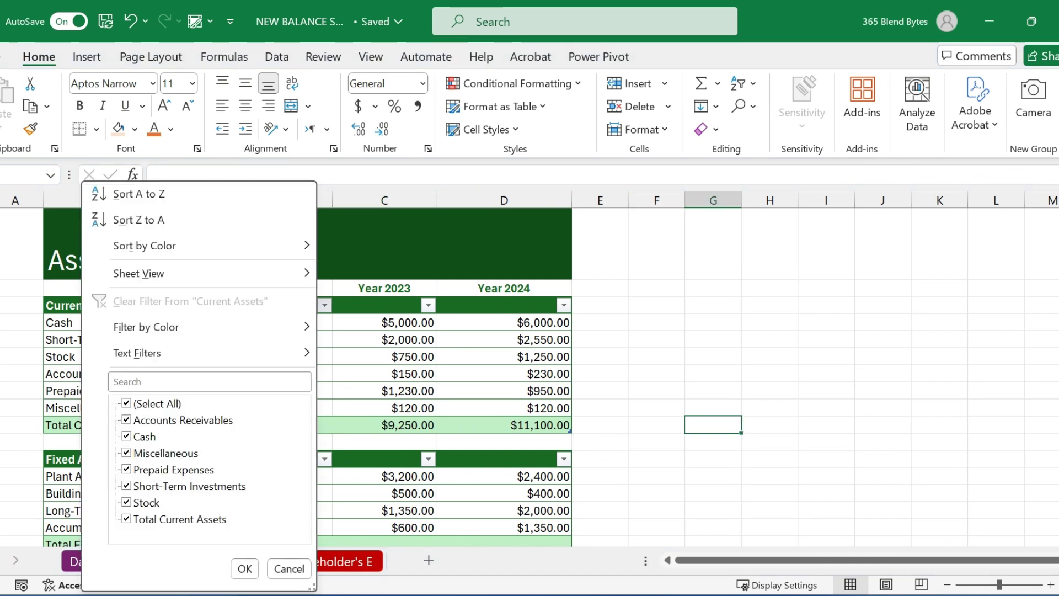
pyautogui.click(126, 403)
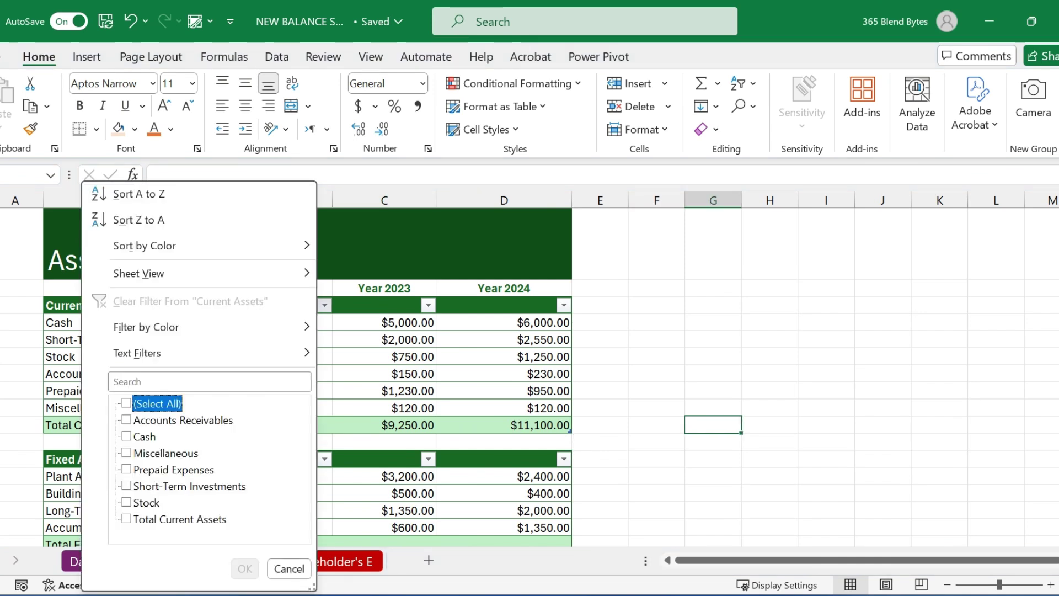
pyautogui.click(126, 420)
pyautogui.click(126, 452)
pyautogui.click(126, 518)
pyautogui.click(244, 569)
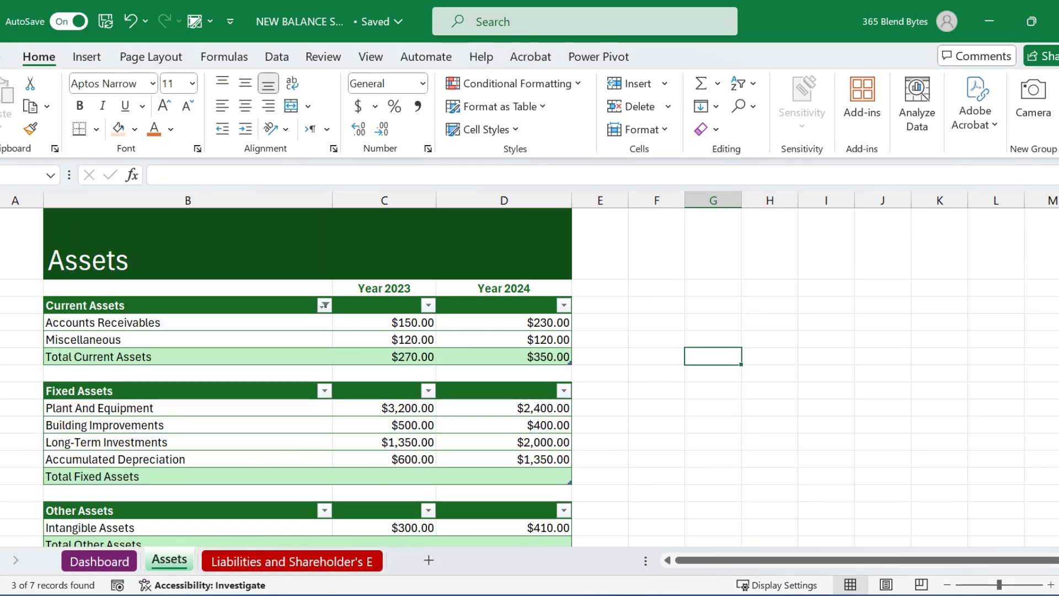
pyautogui.hotkey('ctrl', 'z')
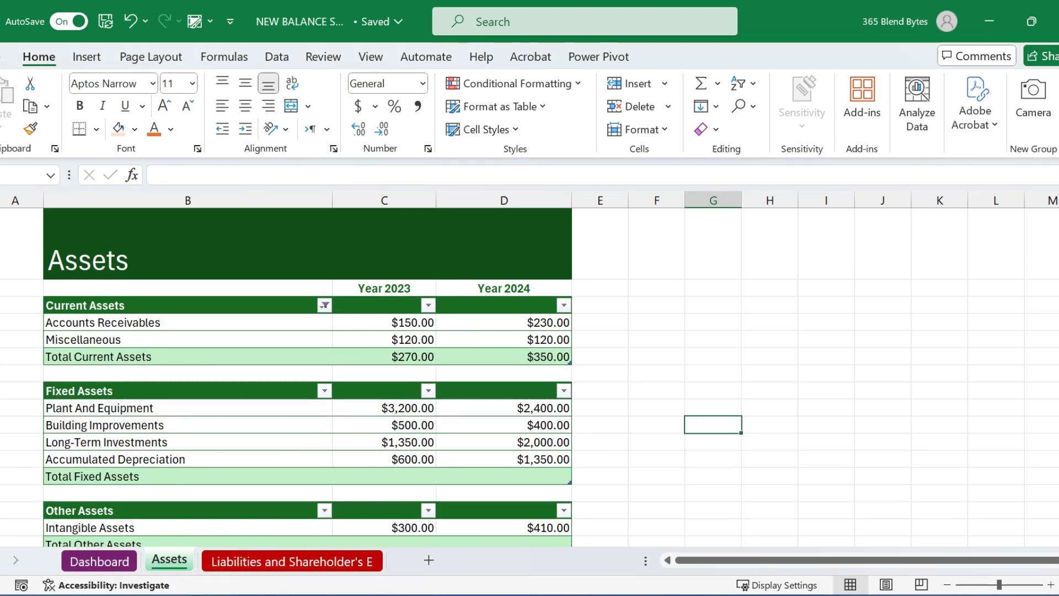
# - Hide the Stock and Accounts Receivables rows, then start a SUBTOTAL(109, total formula
pyautogui.moveTo(5, 356); pyautogui.dragTo(6, 373)
pyautogui.rightClick(5, 373)
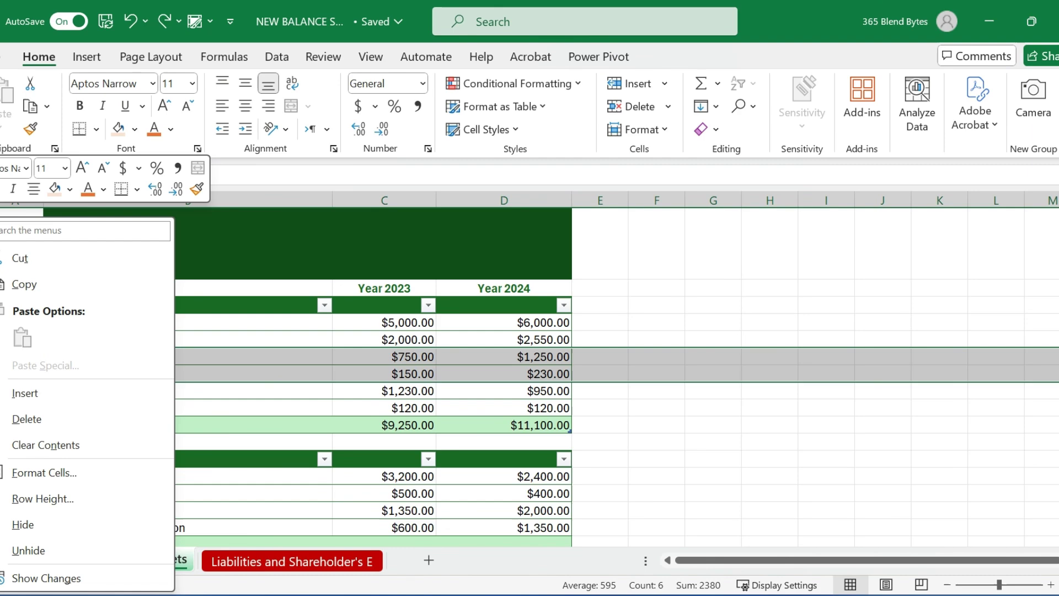
pyautogui.click(33, 523)
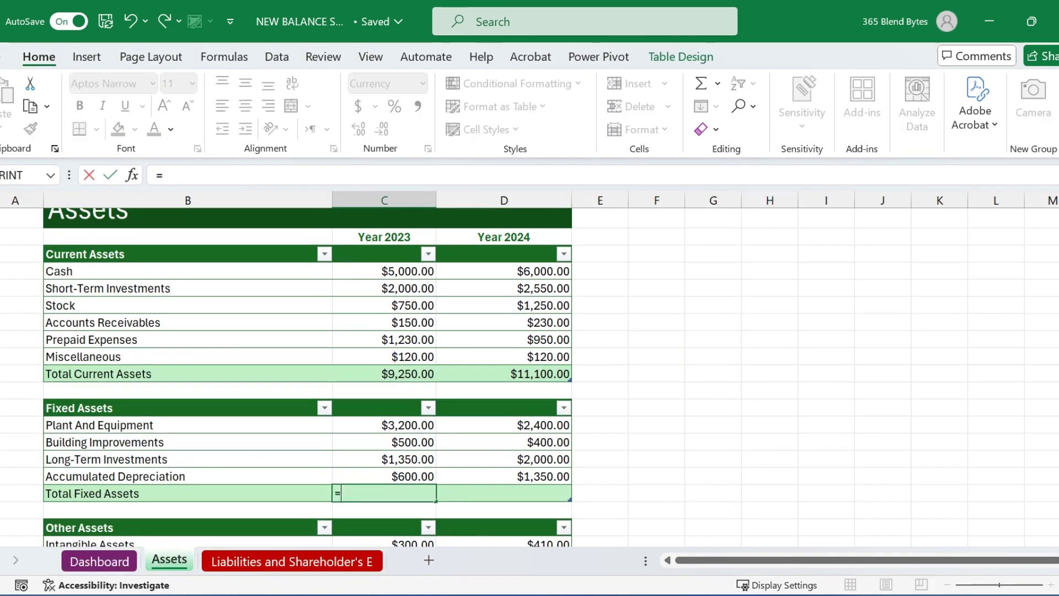
pyautogui.write('SUBTOTAL(109,')
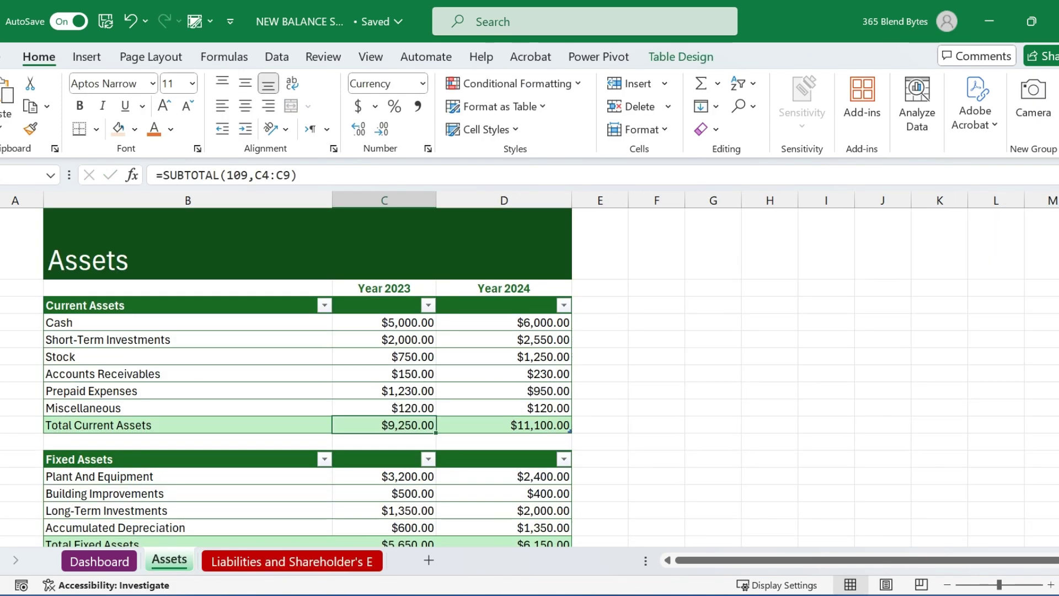
# - Bold the Total Current Assets row and the other asset total rows with Ctrl+B
pyautogui.moveTo(188, 424); pyautogui.dragTo(513, 424)
pyautogui.hotkey('ctrl', 'b')
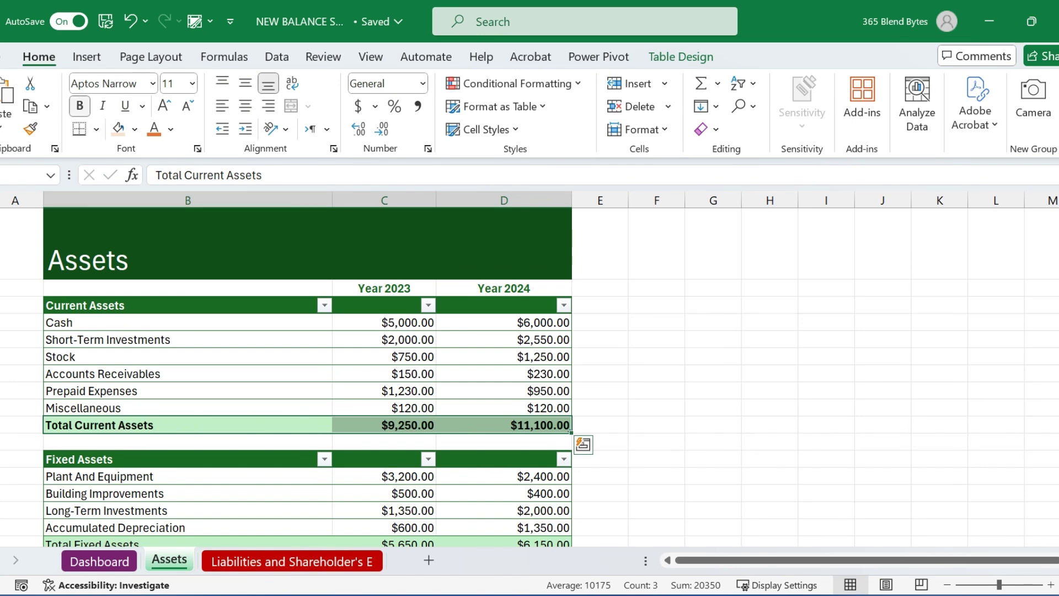
pyautogui.scroll(-1, 309, 386)
pyautogui.moveTo(187, 492); pyautogui.dragTo(513, 492)
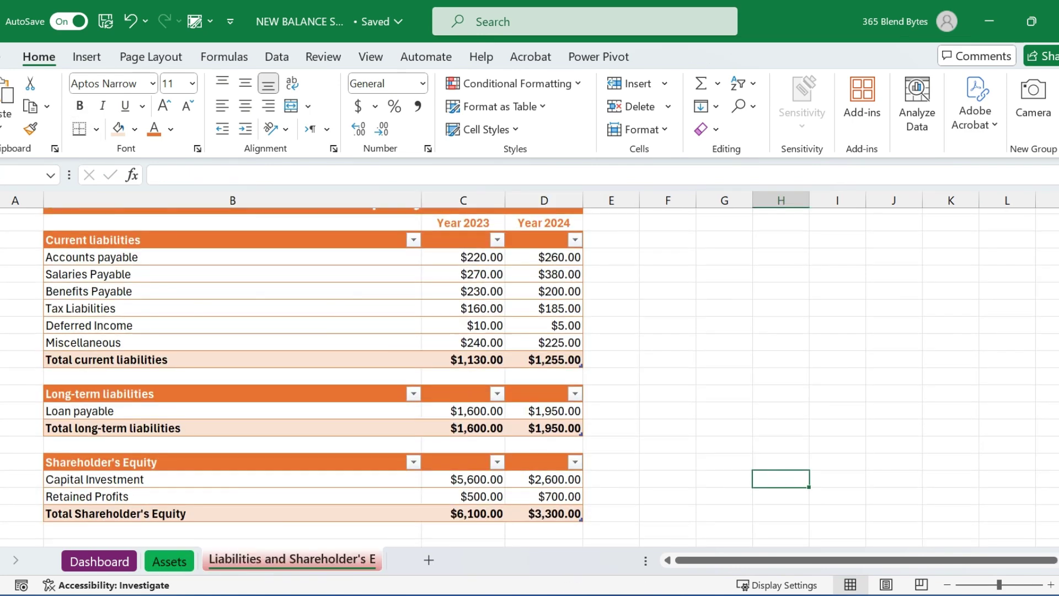
pyautogui.scroll(-2, 309, 375)
pyautogui.scroll(4, 309, 375)
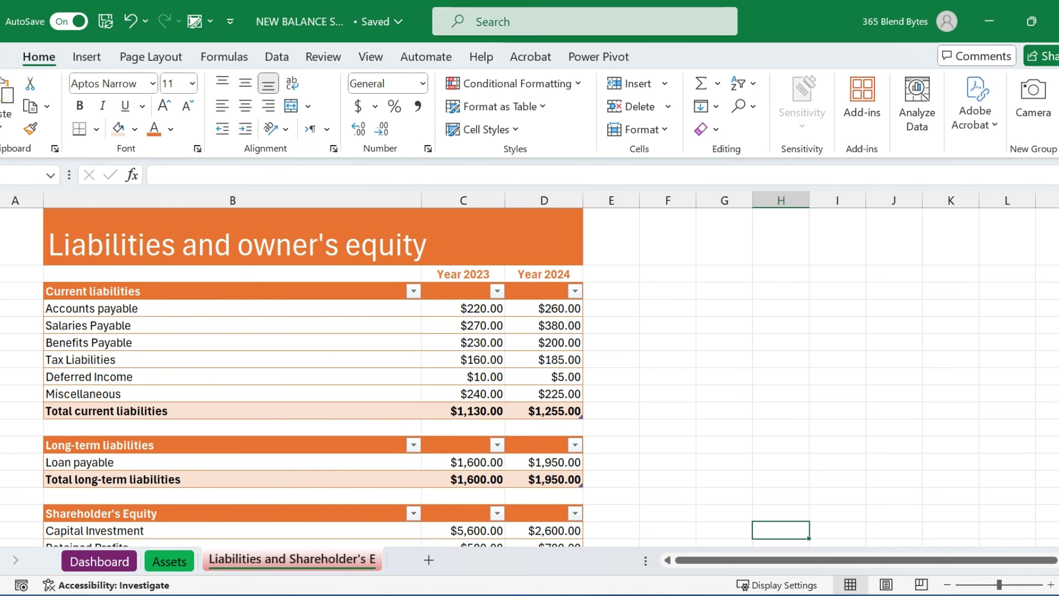
# - Enter the 2023 Total Assets formula =Assets!C10+C17+C21 on the Dashboard
pyautogui.hotkey('ctrl', 'pageup')
pyautogui.hotkey('ctrl', 'pageup')
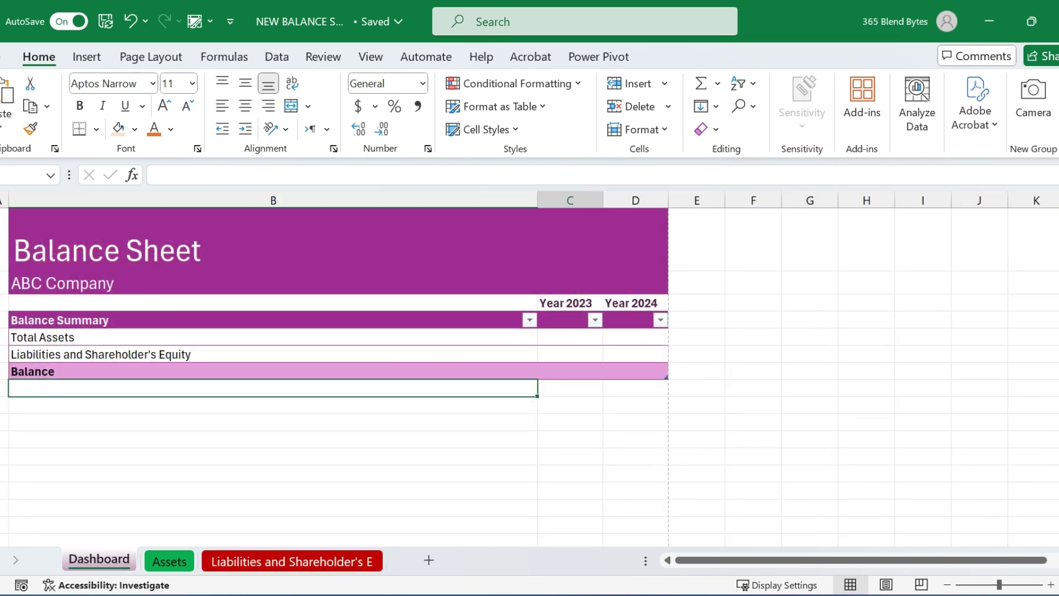
pyautogui.click(809, 421)
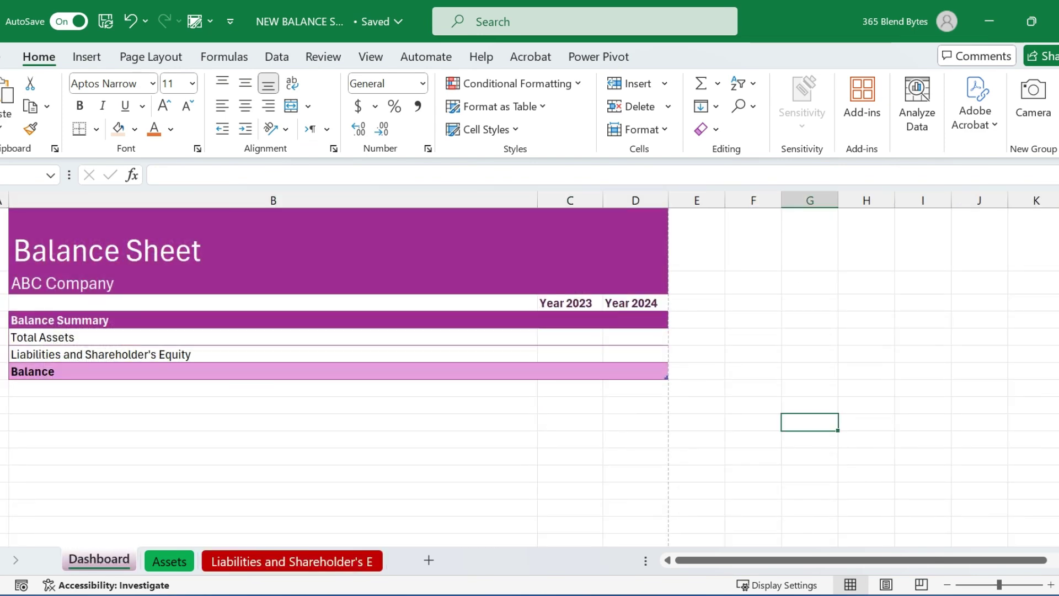
pyautogui.click(570, 336)
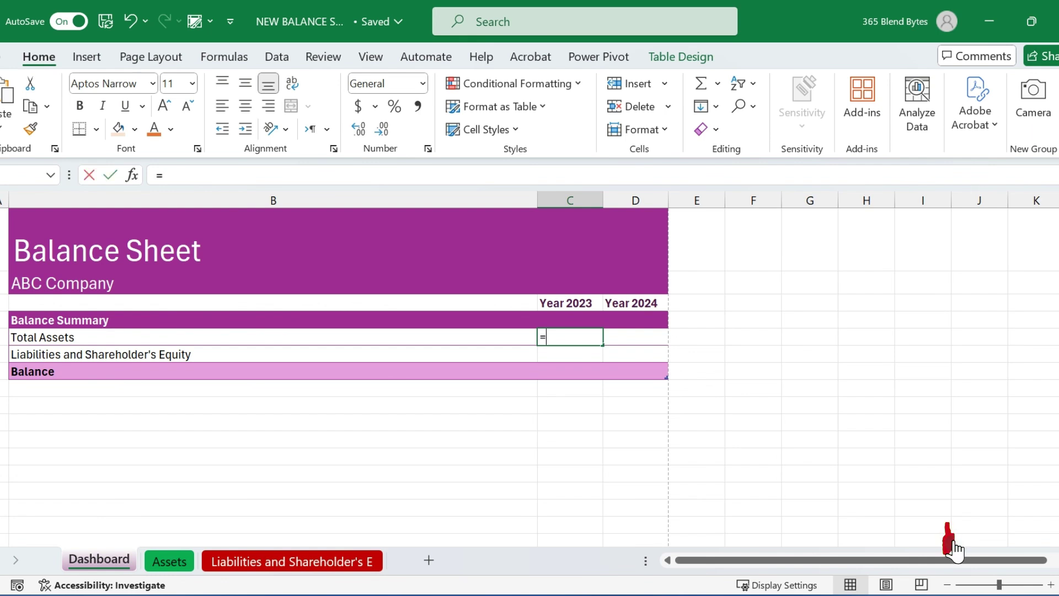
pyautogui.write('=')
pyautogui.hotkey('ctrl', 'pagedown')
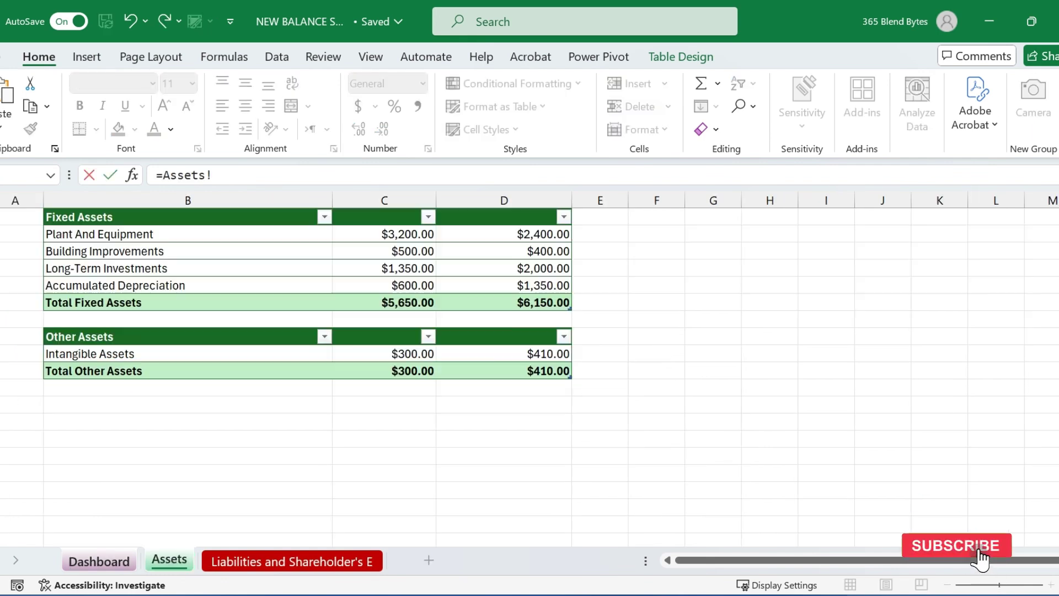
pyautogui.scroll(5, 982, 561)
pyautogui.write('C10')
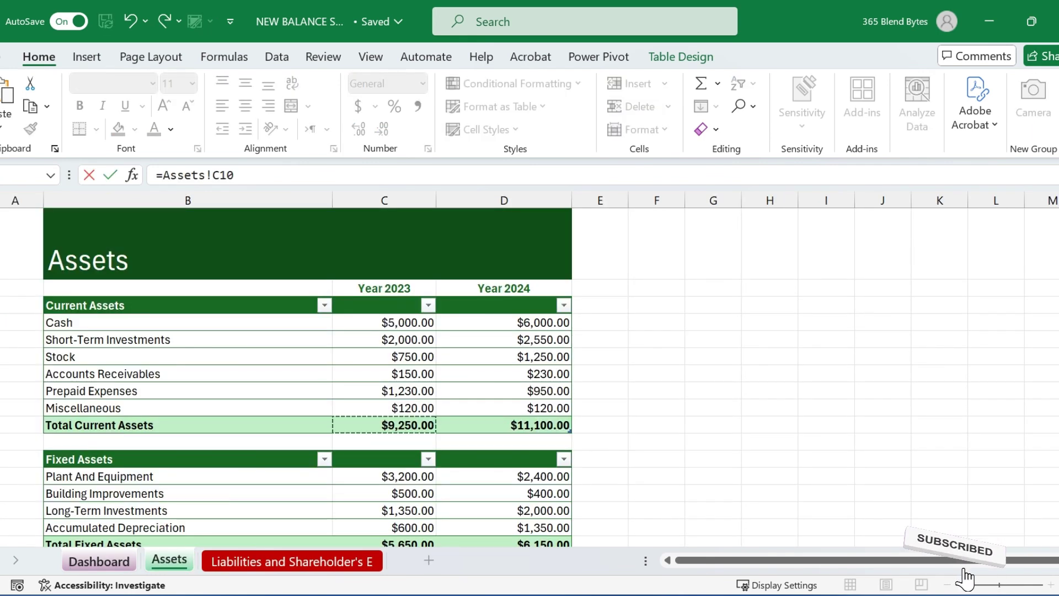
pyautogui.write('+')
pyautogui.scroll(-2, 949, 543)
pyautogui.click(384, 442)
pyautogui.write('+')
pyautogui.scroll(-1, 309, 364)
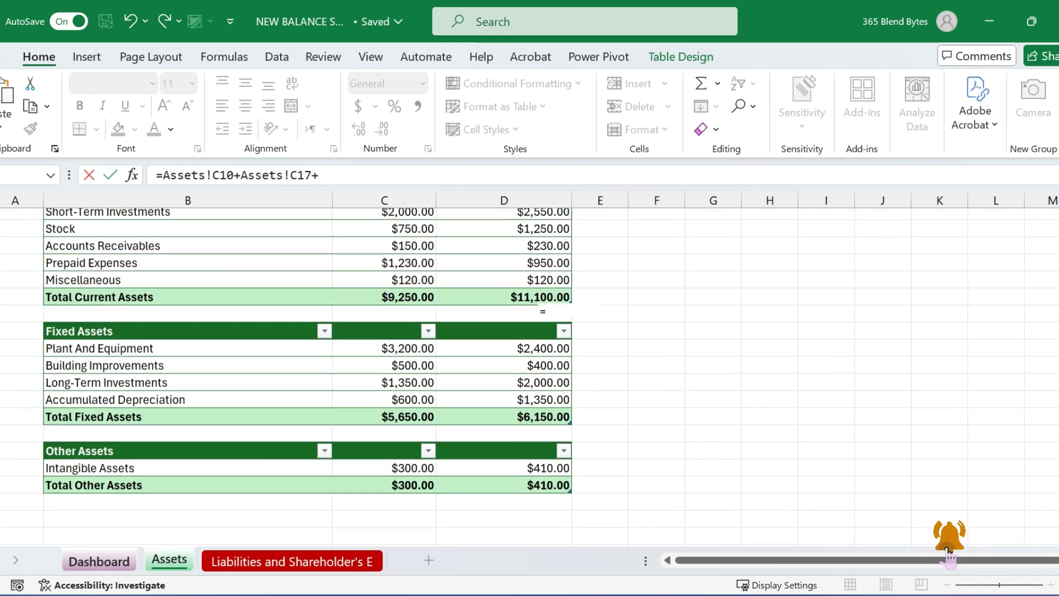
pyautogui.click(385, 458)
pyautogui.press('Return')
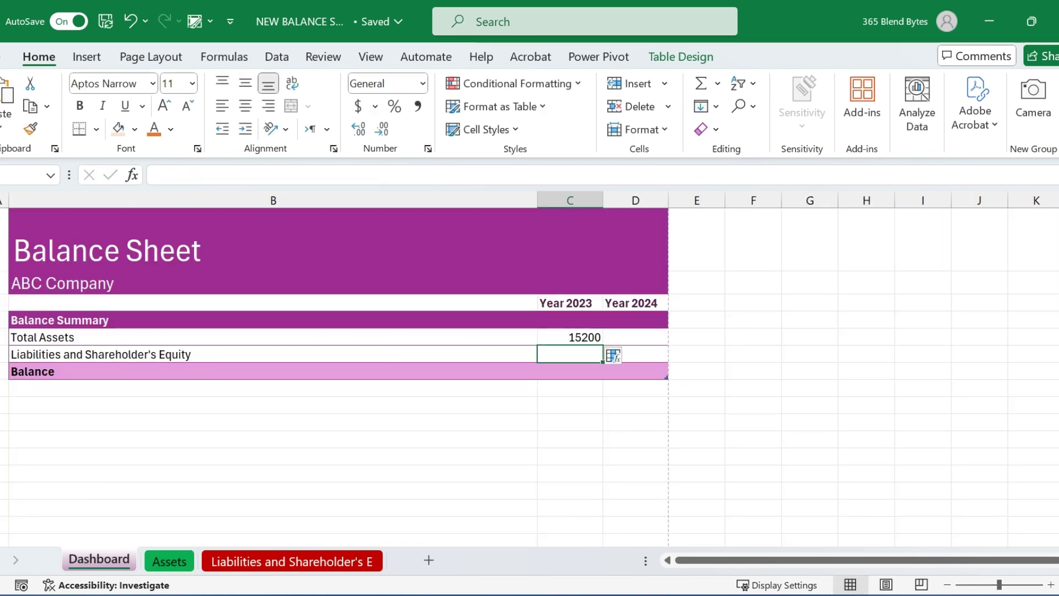
# - Build the matching 2024 Total Assets formula from the Assets sheet totals
pyautogui.click(635, 337)
pyautogui.write('+')
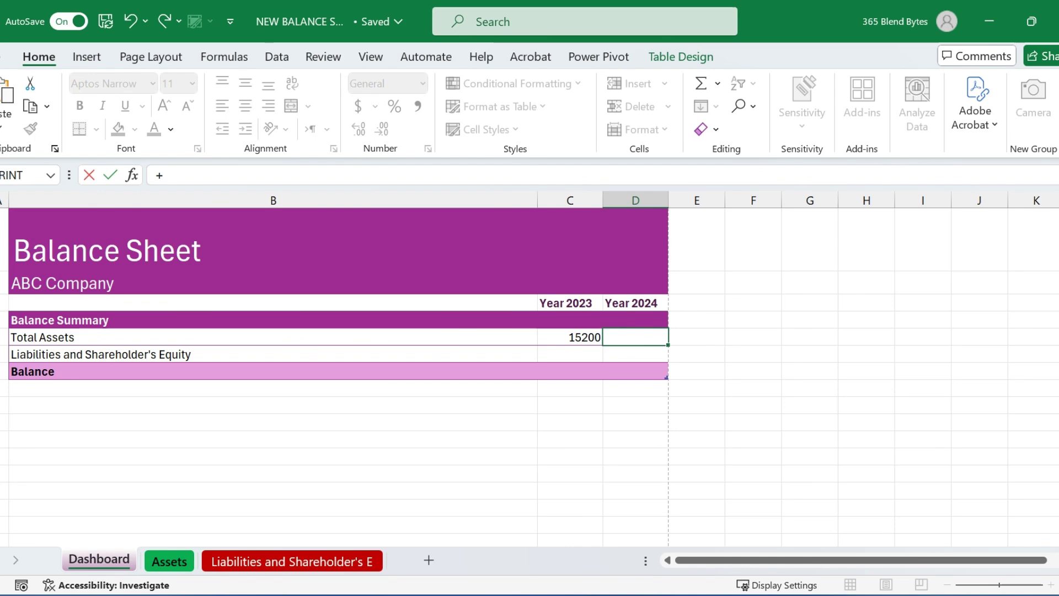
pyautogui.click(165, 561)
pyautogui.click(505, 386)
pyautogui.write('+')
pyautogui.scroll(-1, 504, 386)
pyautogui.click(505, 456)
pyautogui.write('+Assets!D17')
pyautogui.scroll(-2, 504, 386)
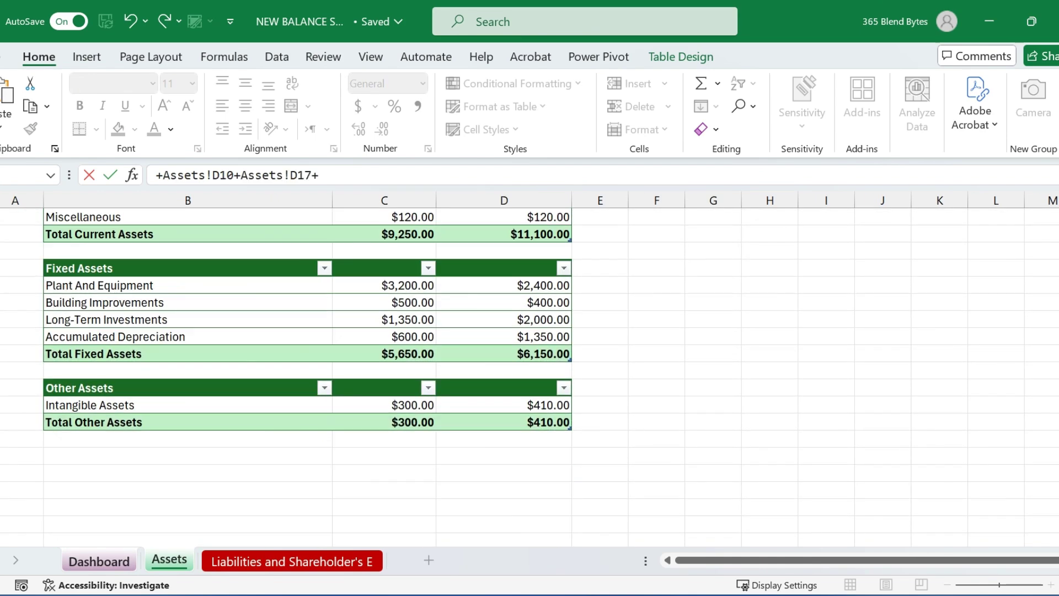
pyautogui.click(529, 423)
pyautogui.press('Return')
# - Sum Liabilities C10+C14+C19 into the 2023 and 2024 liabilities and equity cells
pyautogui.click(570, 354)
pyautogui.write('=')
pyautogui.click(292, 561)
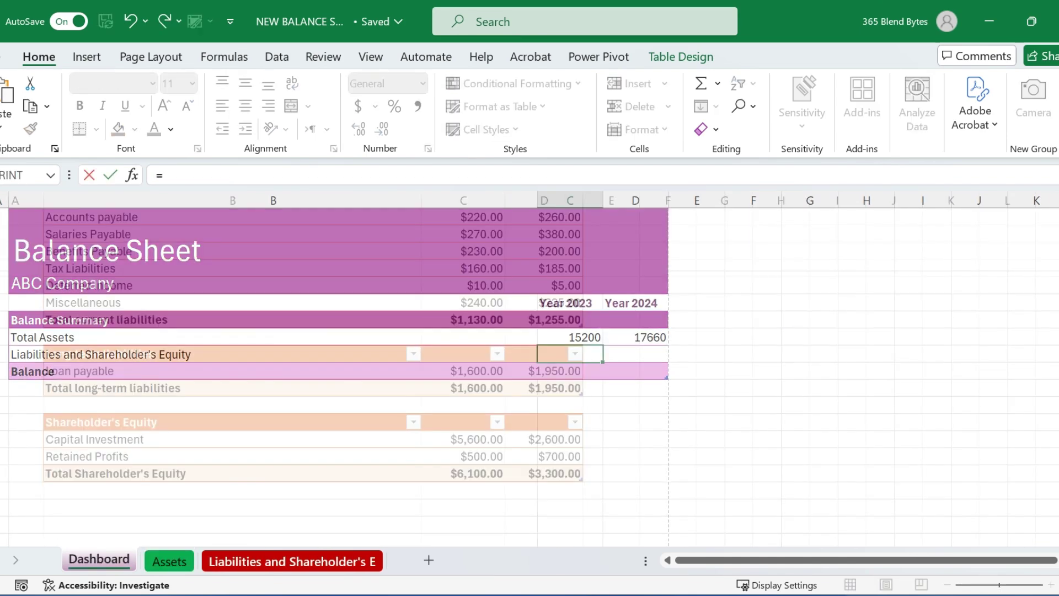
pyautogui.scroll(2, 314, 358)
pyautogui.click(463, 410)
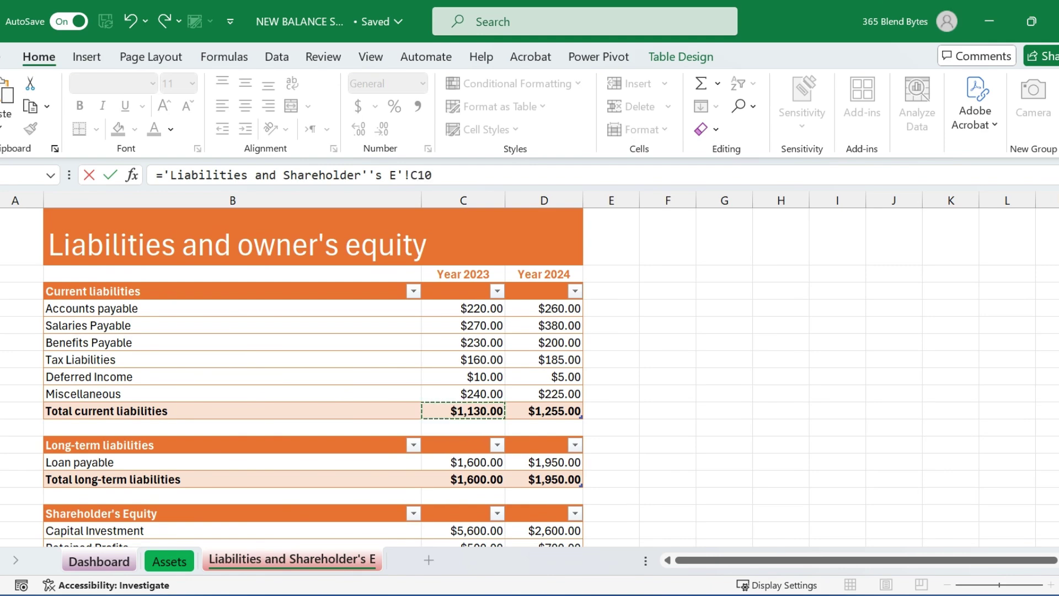
pyautogui.scroll(-1, 314, 375)
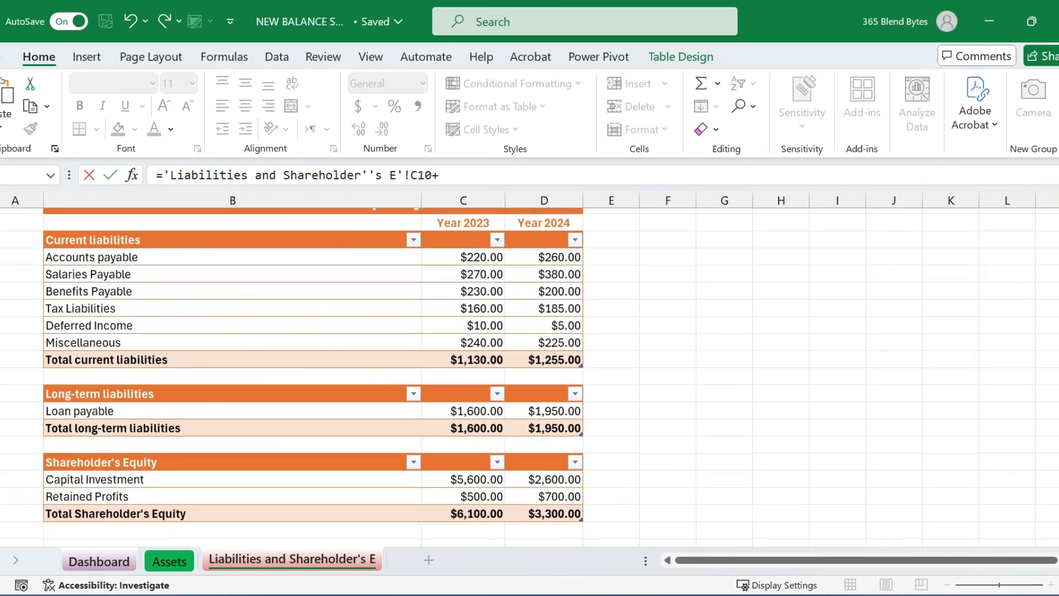
pyautogui.write('+')
pyautogui.click(463, 428)
pyautogui.write('+')
pyautogui.scroll(-1, 314, 364)
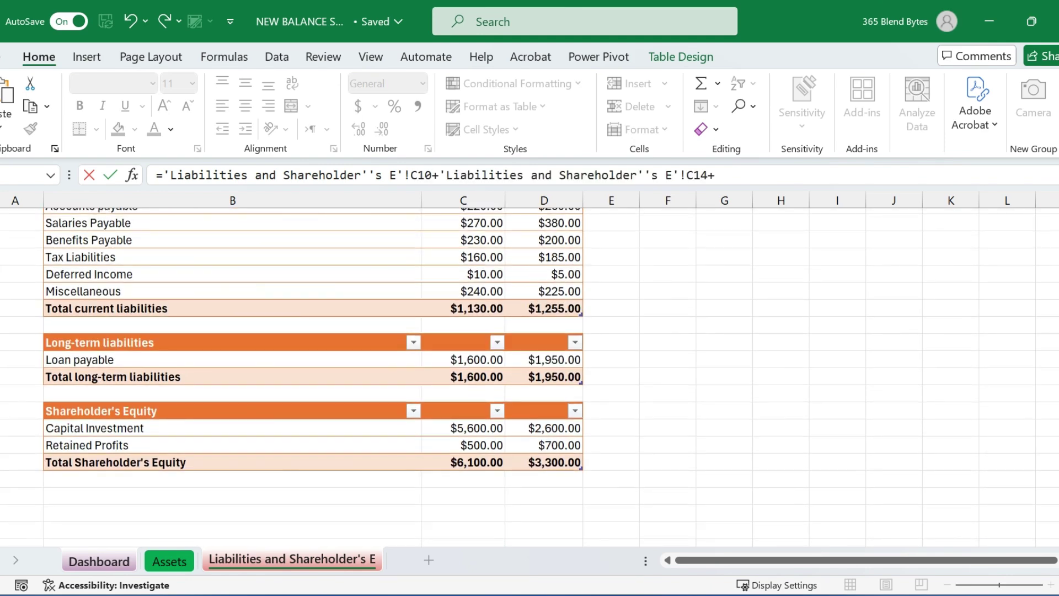
pyautogui.click(463, 462)
pyautogui.press('Return')
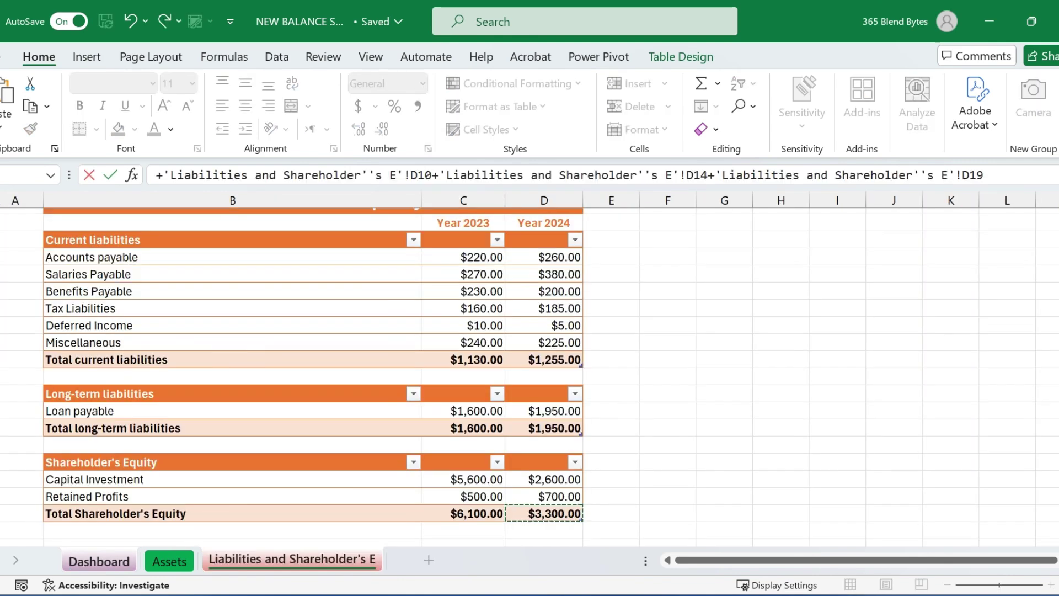
pyautogui.press('Return')
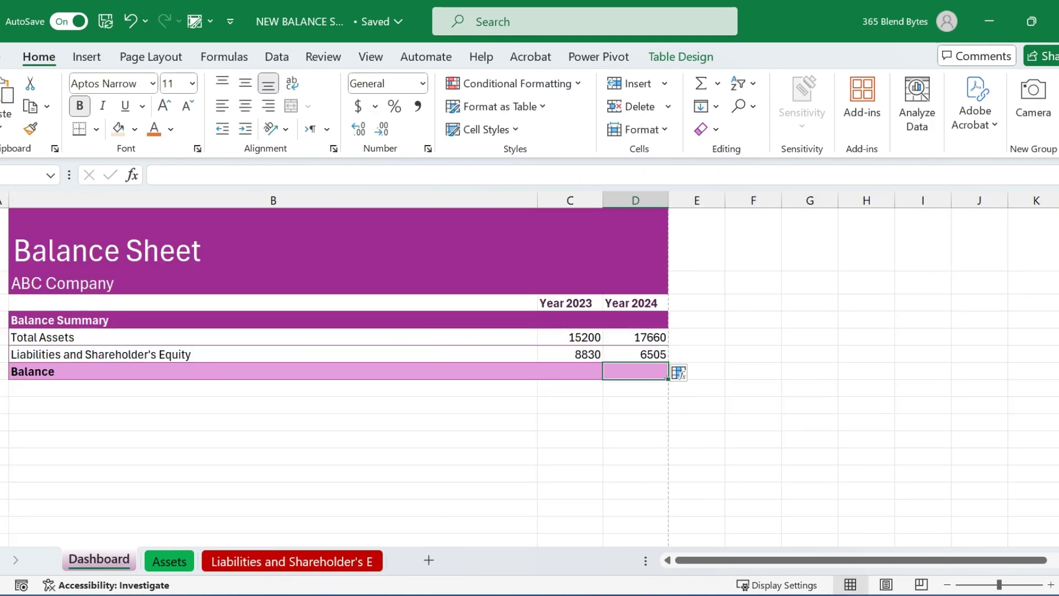
# - Apply Currency format and enter Balance =C5-C13, filled right into 2024
pyautogui.click(635, 439)
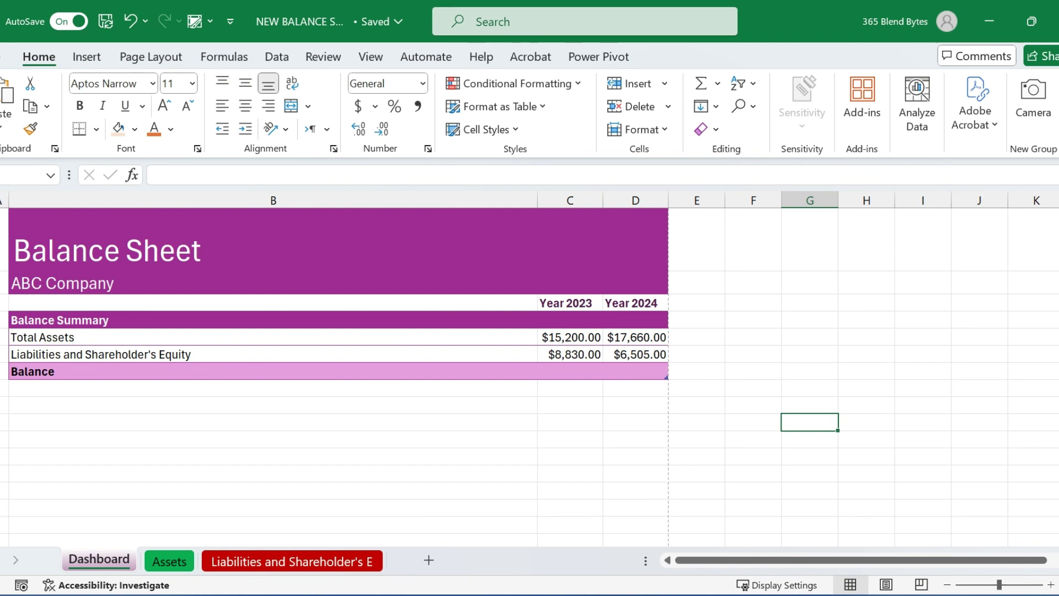
pyautogui.click(570, 371)
pyautogui.click(569, 337)
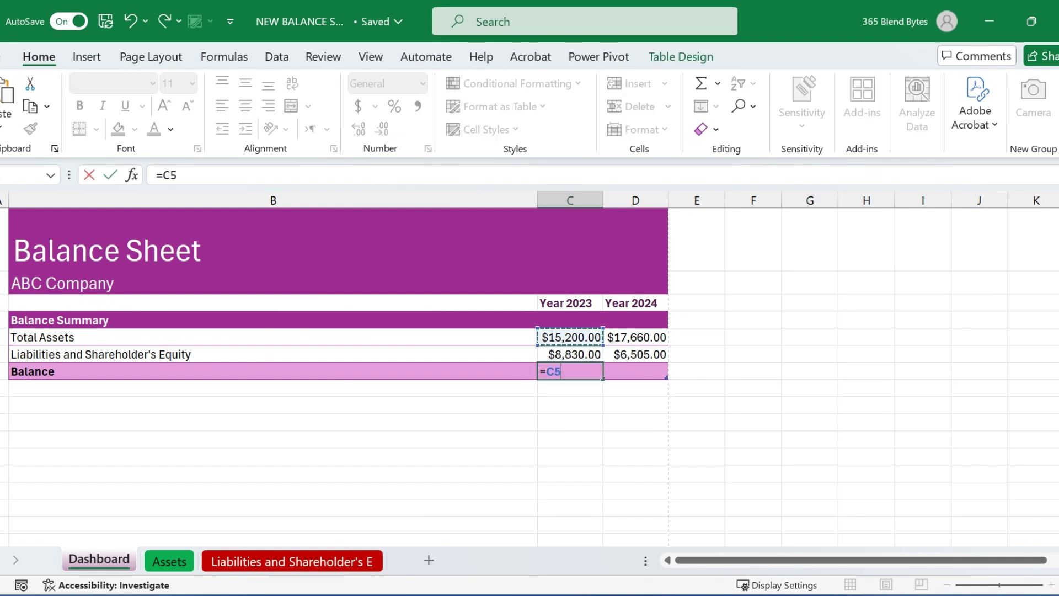
pyautogui.click(570, 354)
pyautogui.press('Return')
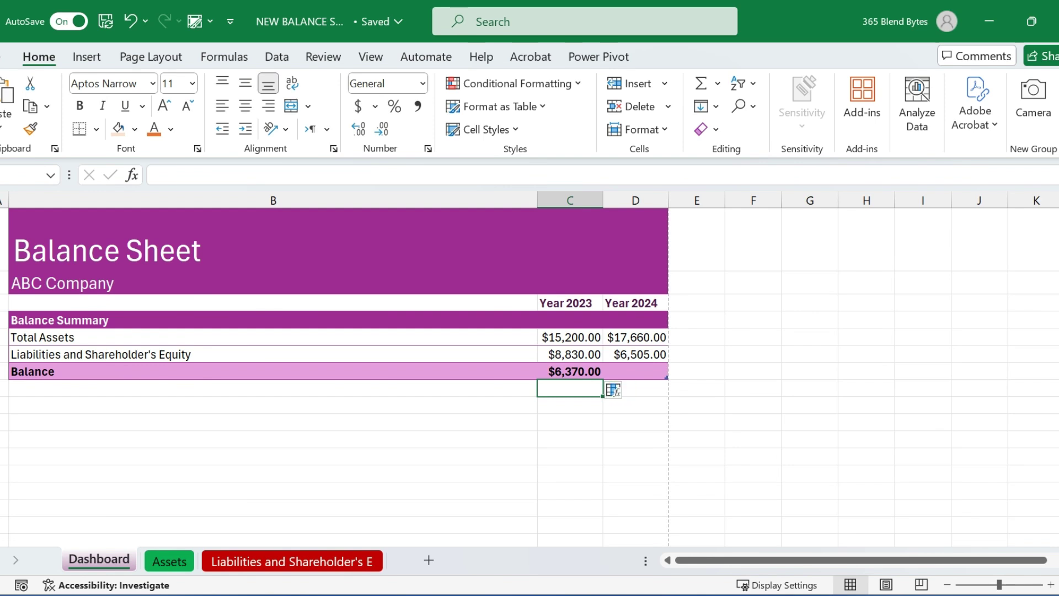
pyautogui.click(569, 370)
pyautogui.moveTo(602, 380); pyautogui.dragTo(665, 380)
pyautogui.click(752, 387)
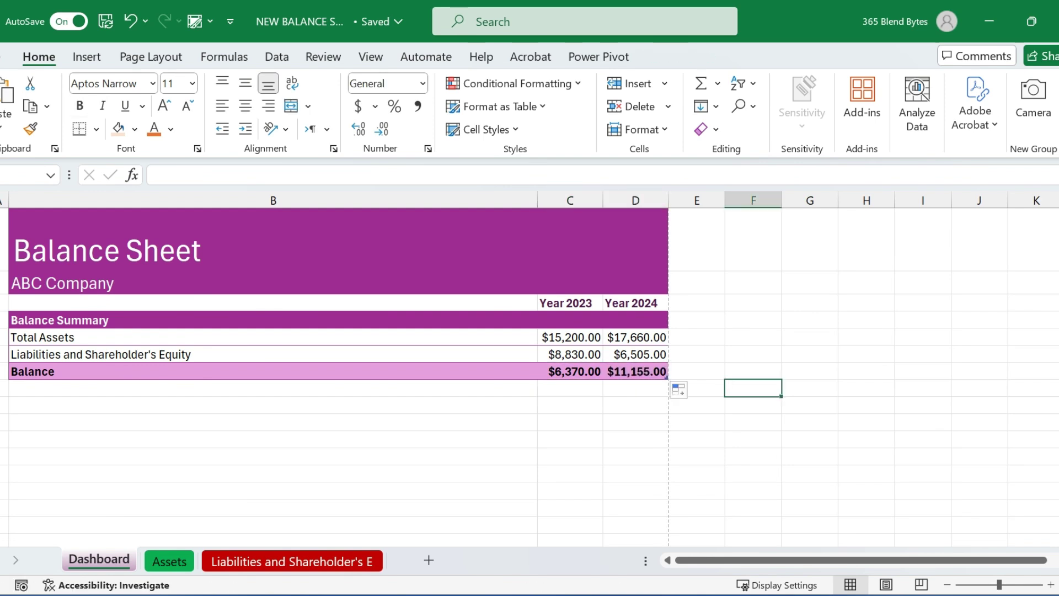
pyautogui.click(169, 561)
pyautogui.moveTo(94, 322); pyautogui.dragTo(507, 425)
# - Insert a 3-D Clustered Bar chart of the current, fixed and intangible asset rows
pyautogui.scroll(-2, 508, 425)
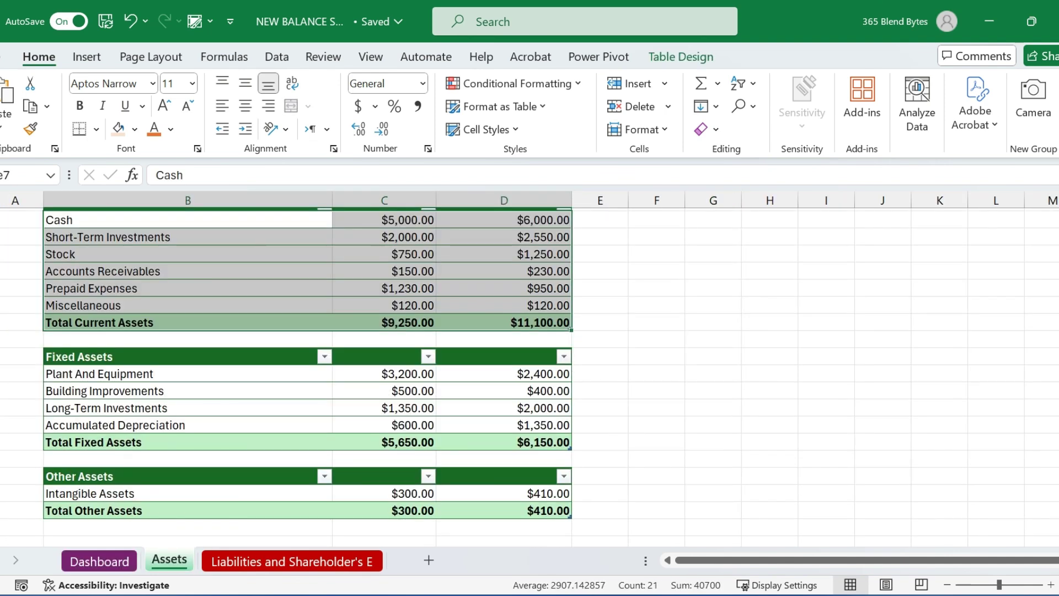
pyautogui.keyDown('ctrl'); pyautogui.moveTo(94, 374); pyautogui.dragTo(508, 424); pyautogui.keyUp('ctrl')
pyautogui.scroll(-1, 307, 362)
pyautogui.keyDown('ctrl'); pyautogui.moveTo(94, 442); pyautogui.dragTo(508, 442); pyautogui.keyUp('ctrl')
pyautogui.click(87, 57)
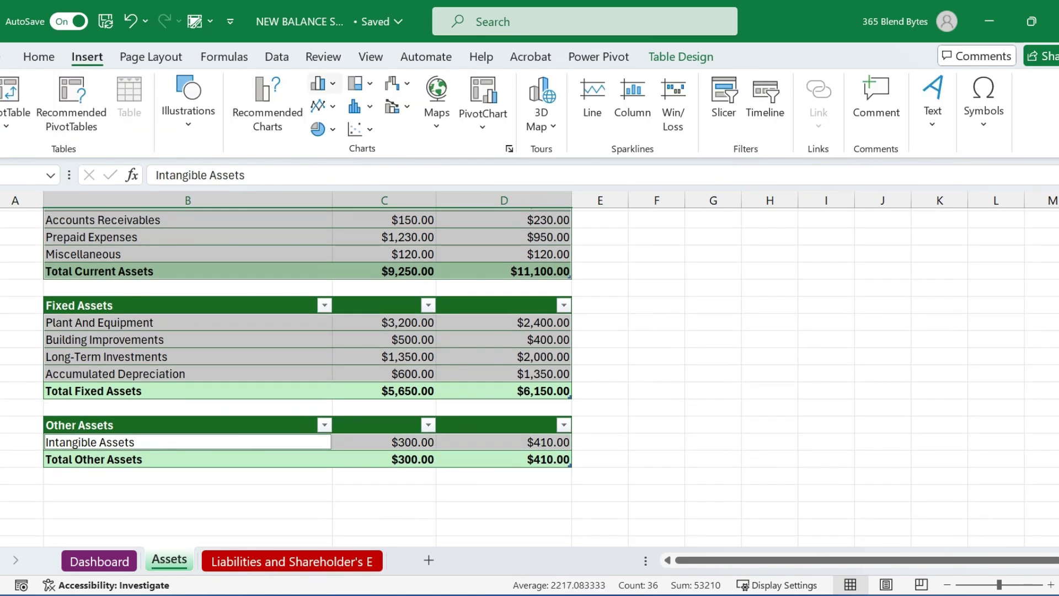
pyautogui.click(324, 83)
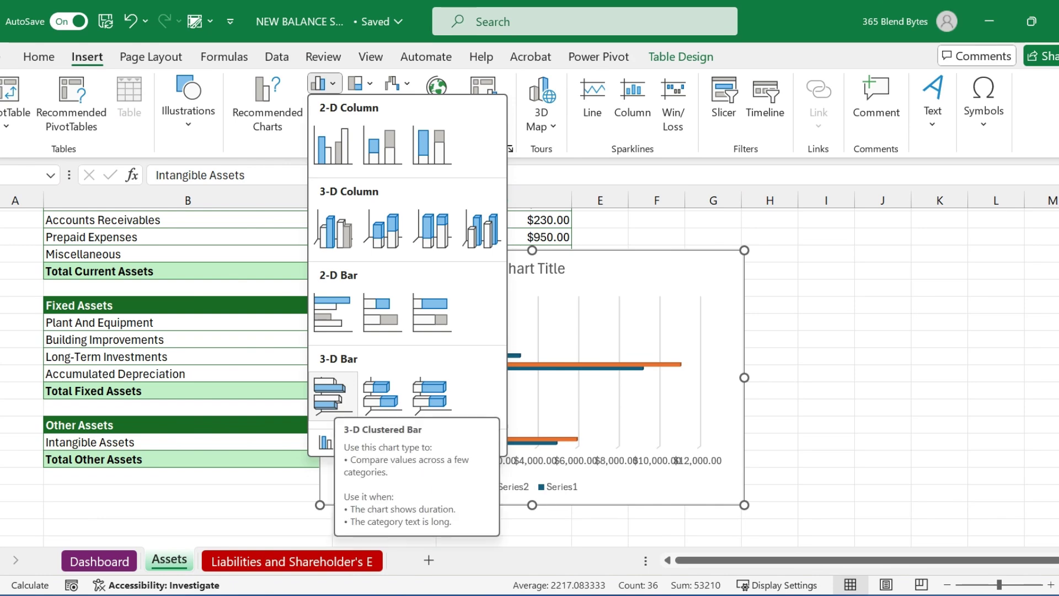
pyautogui.click(332, 392)
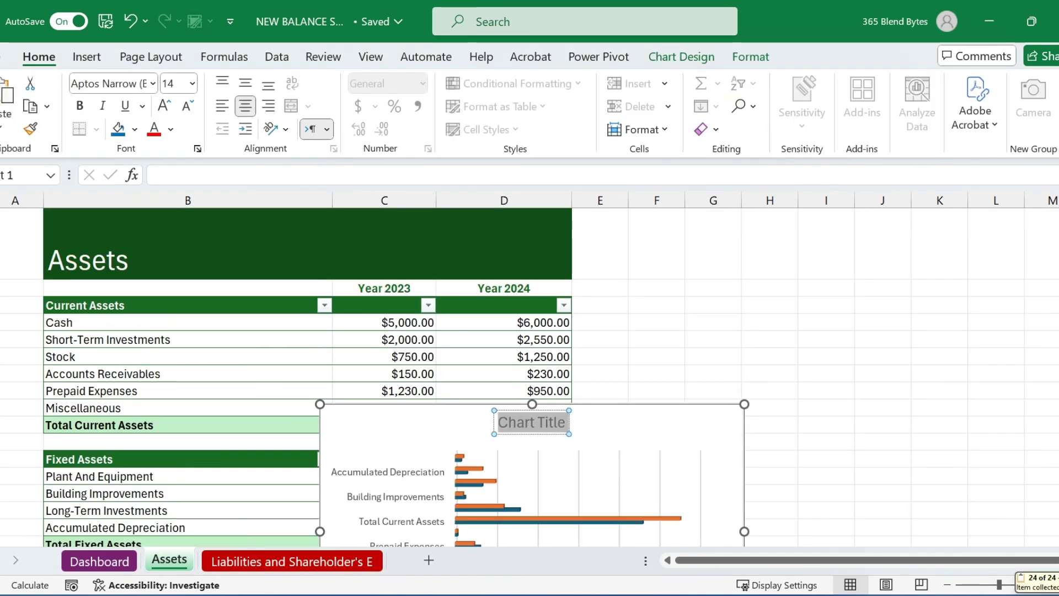
# - Title the chart 'Assets' in bold dark green
pyautogui.write('Assets')
pyautogui.click(883, 371)
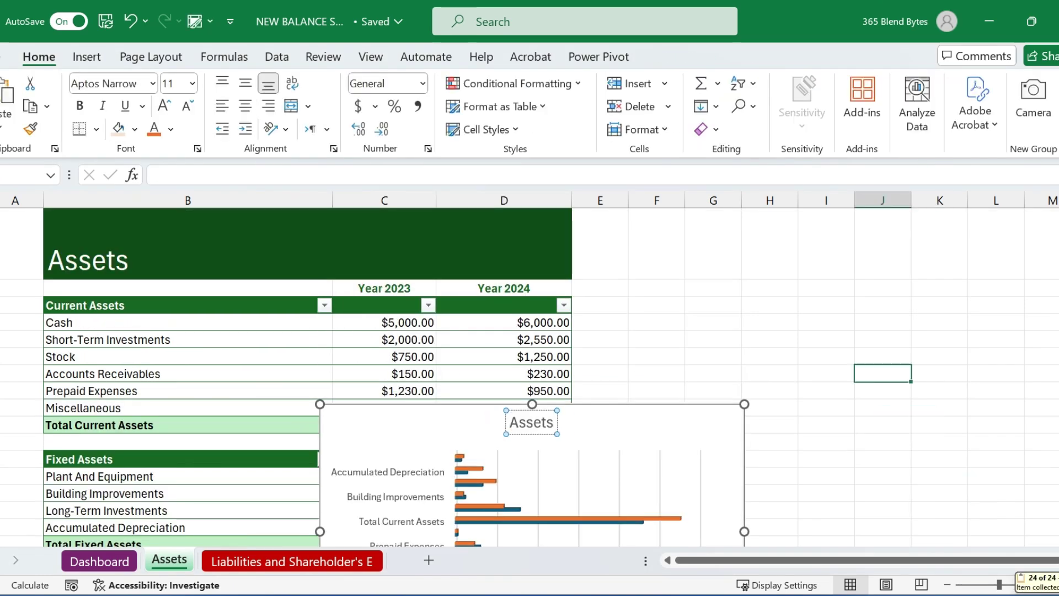
pyautogui.click(531, 422)
pyautogui.click(170, 129)
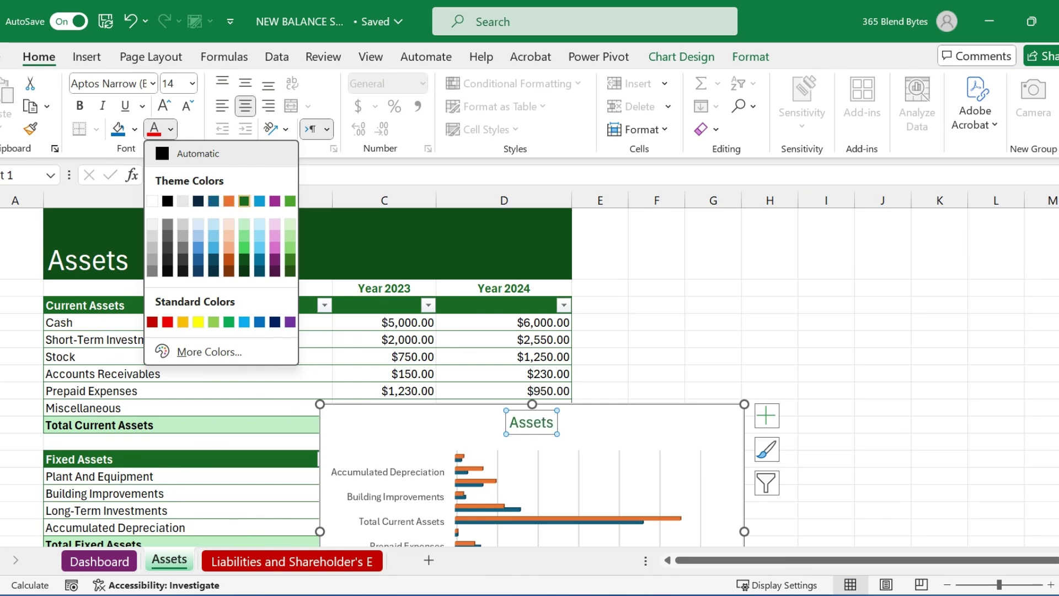
pyautogui.click(244, 201)
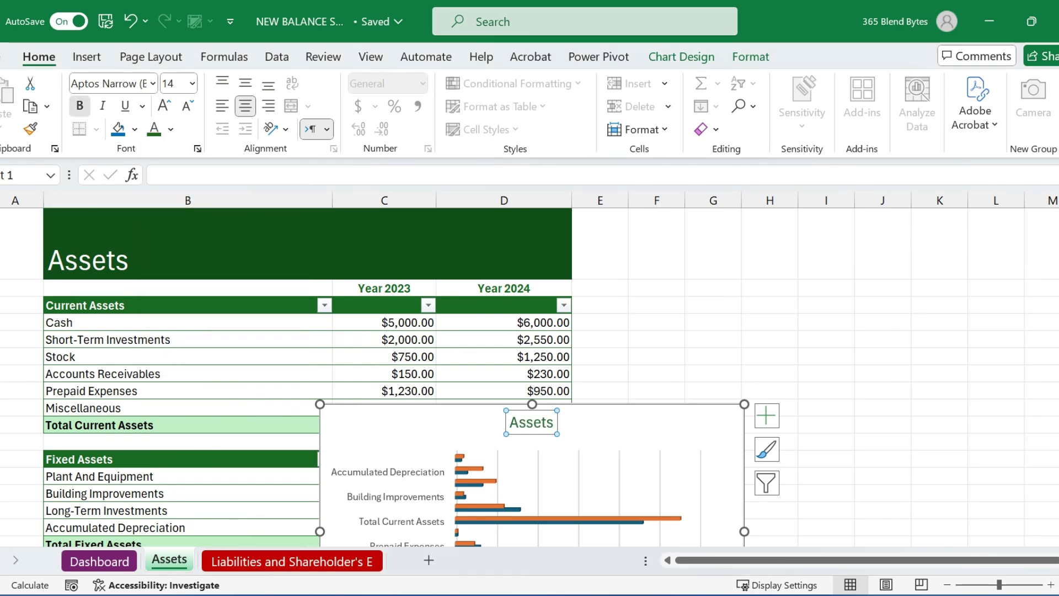
pyautogui.click(79, 105)
pyautogui.click(880, 371)
# - Name the chart's first series Year 2023 from its header cell in Select Data Source
pyautogui.scroll(-3, 880, 371)
pyautogui.click(531, 487)
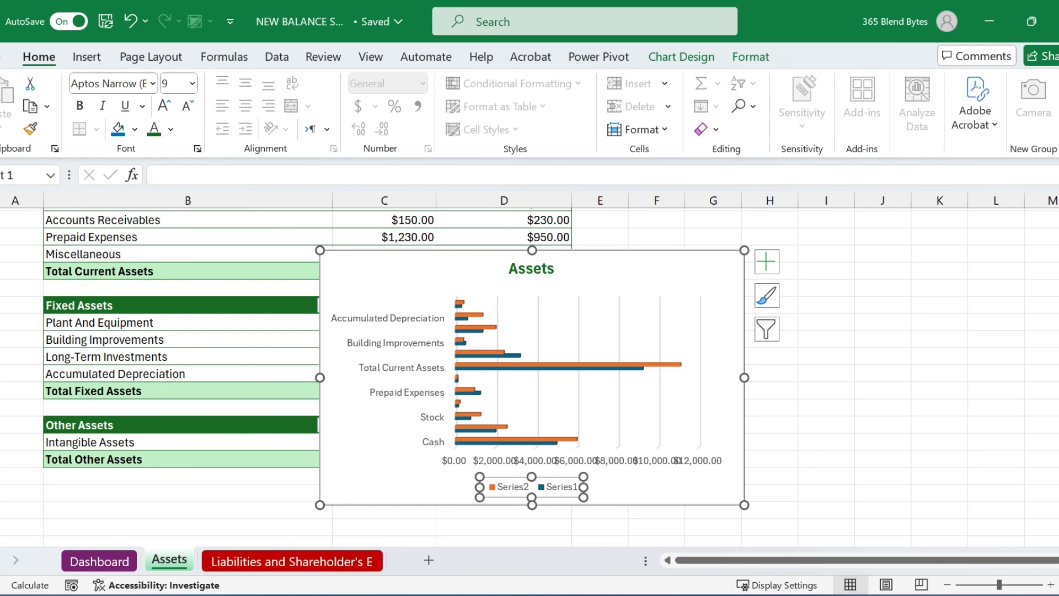
pyautogui.rightClick(546, 486)
pyautogui.click(590, 416)
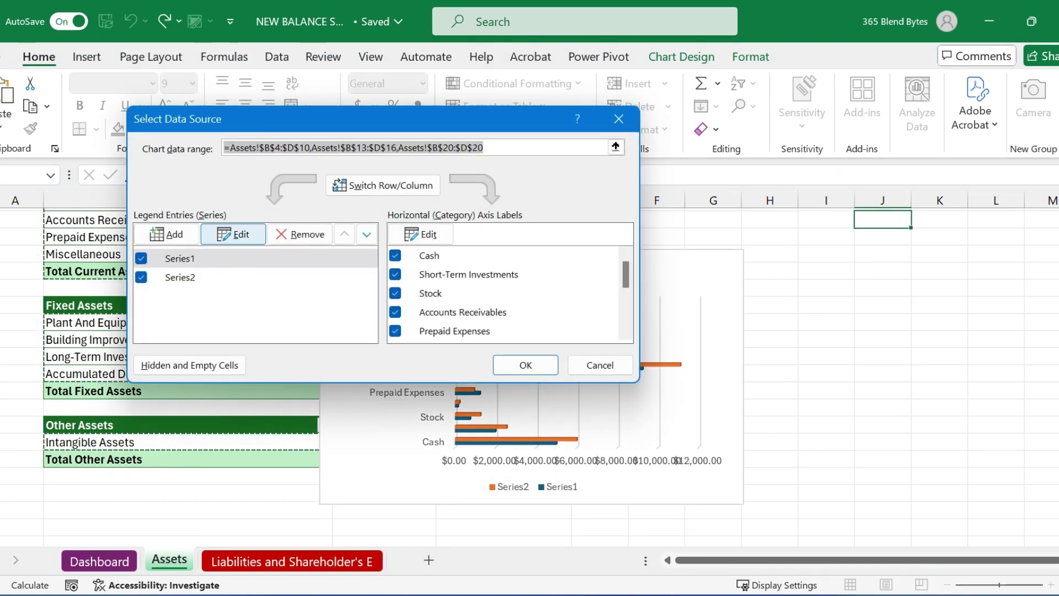
pyautogui.click(233, 234)
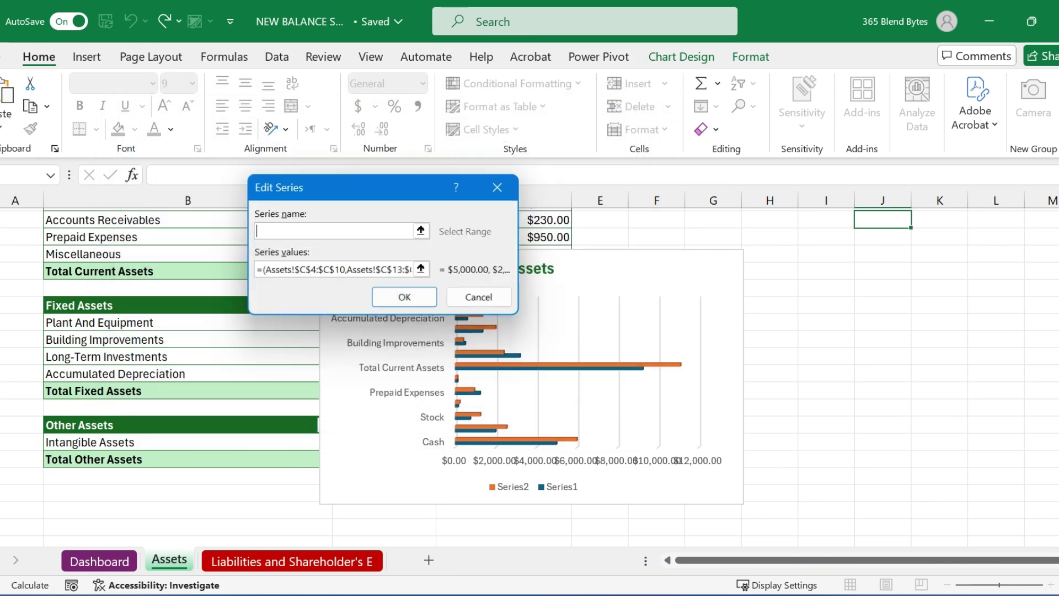
pyautogui.moveTo(323, 193); pyautogui.dragTo(454, 333)
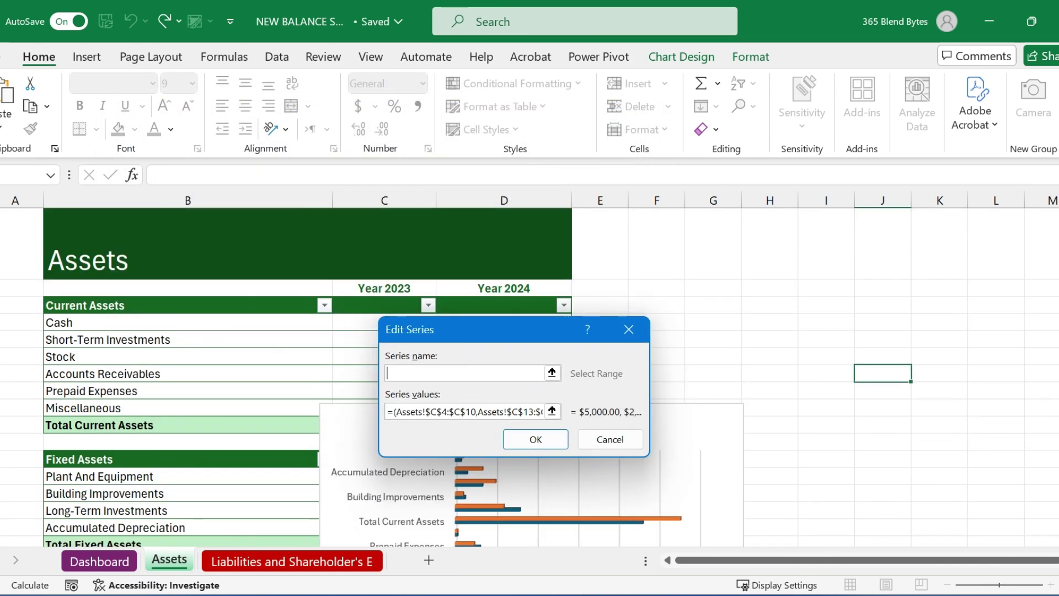
pyautogui.click(384, 288)
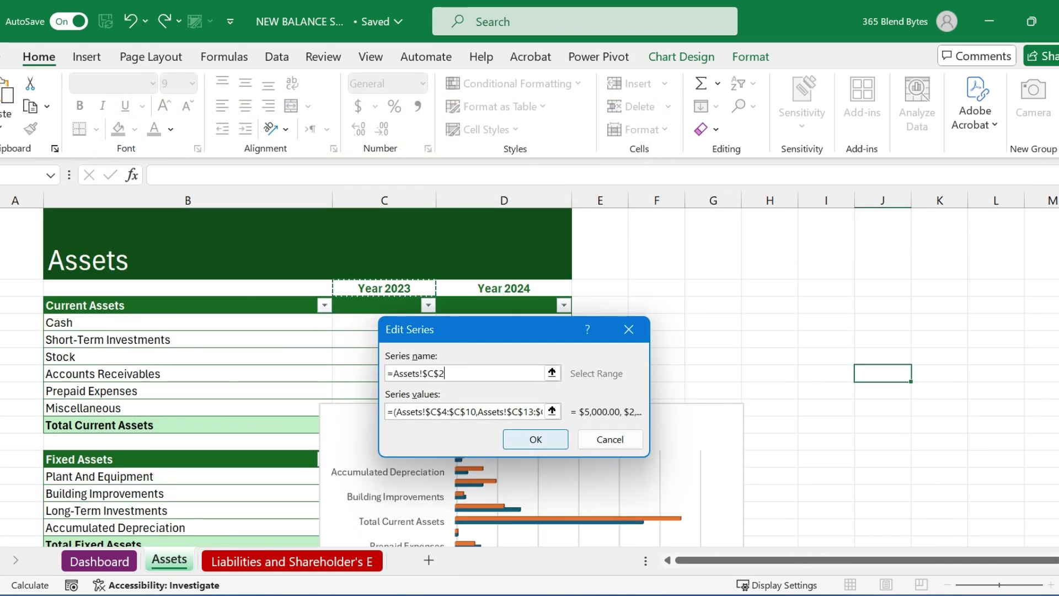
pyautogui.click(536, 439)
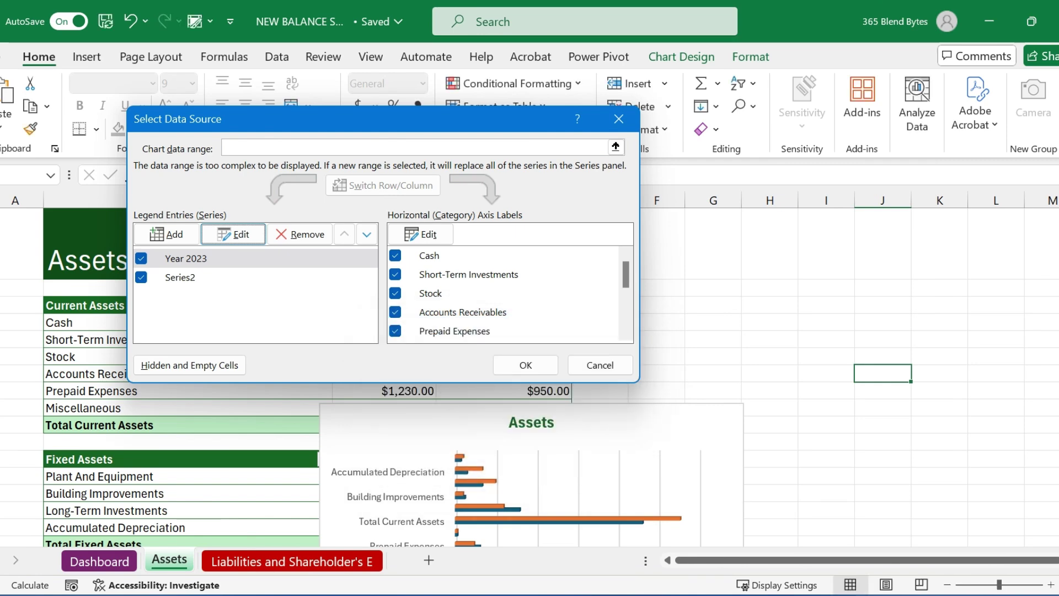
# - Name the second series Year 2024 from cell D2 and apply the change
pyautogui.click(180, 277)
pyautogui.click(233, 234)
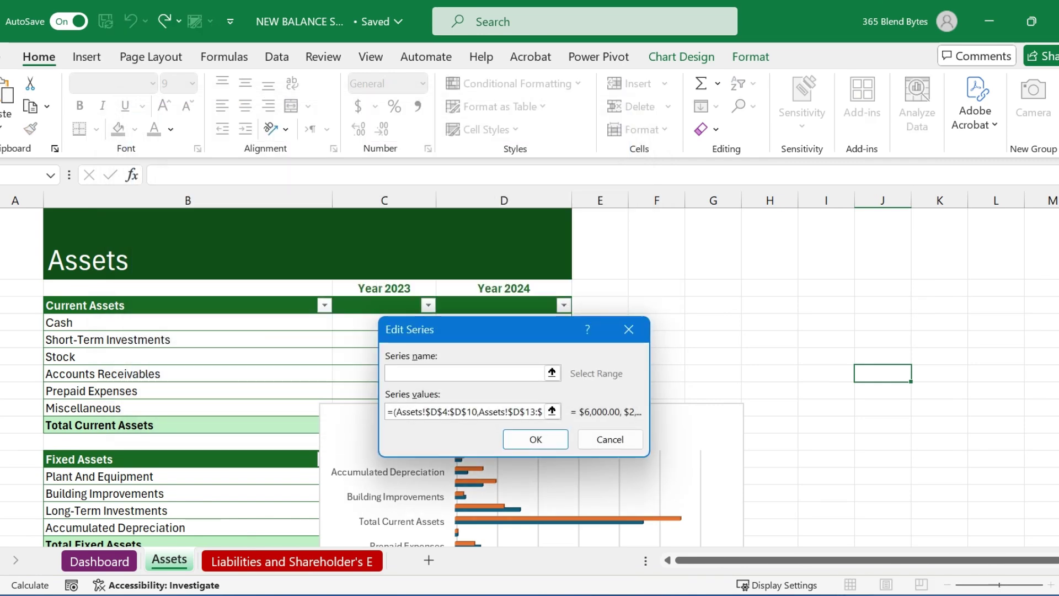
pyautogui.click(503, 288)
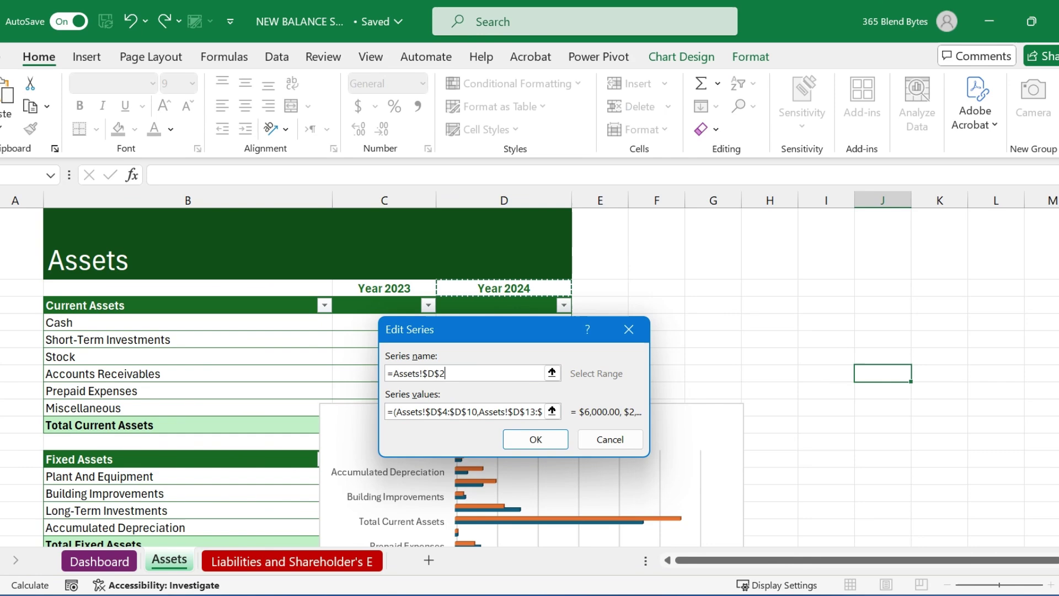
pyautogui.click(535, 439)
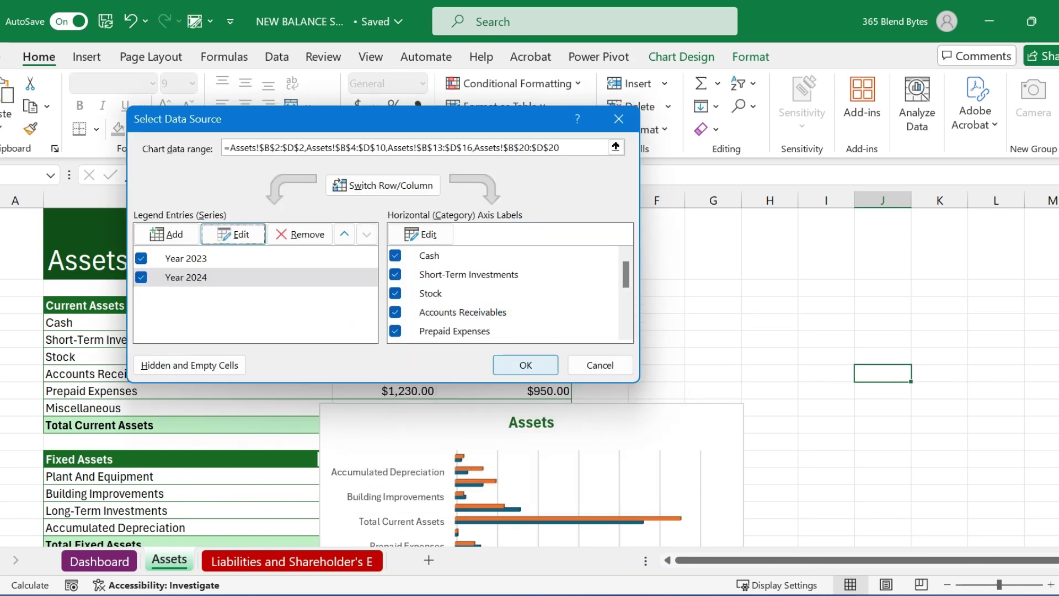
pyautogui.click(525, 364)
pyautogui.scroll(-3, 529, 375)
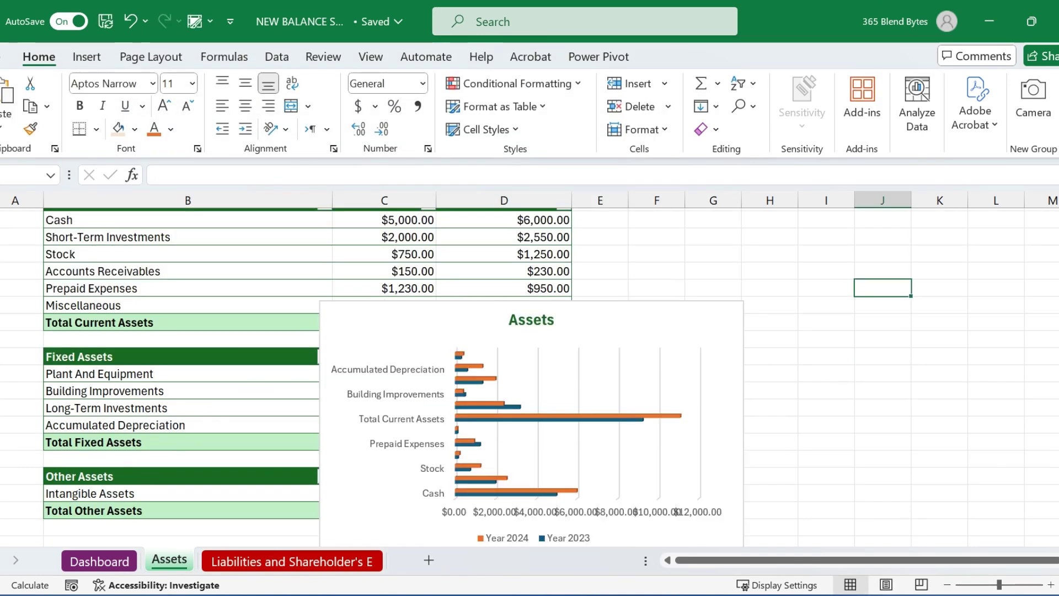
# - Paste a copy of the Assets chart at B6 on the Dashboard, widened to column D
pyautogui.moveTo(531, 353); pyautogui.dragTo(238, 337)
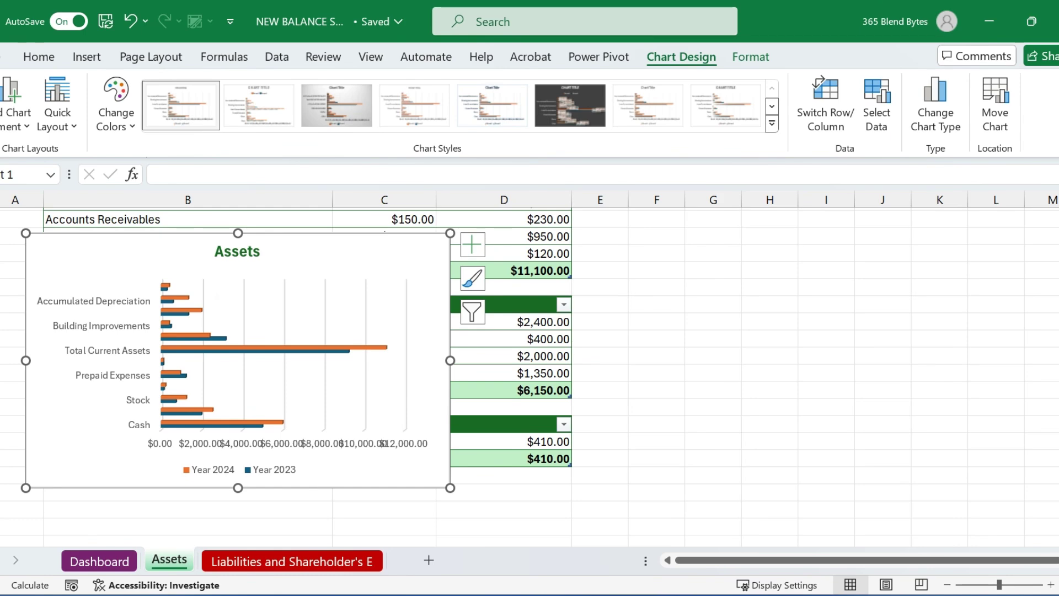
pyautogui.rightClick(190, 265)
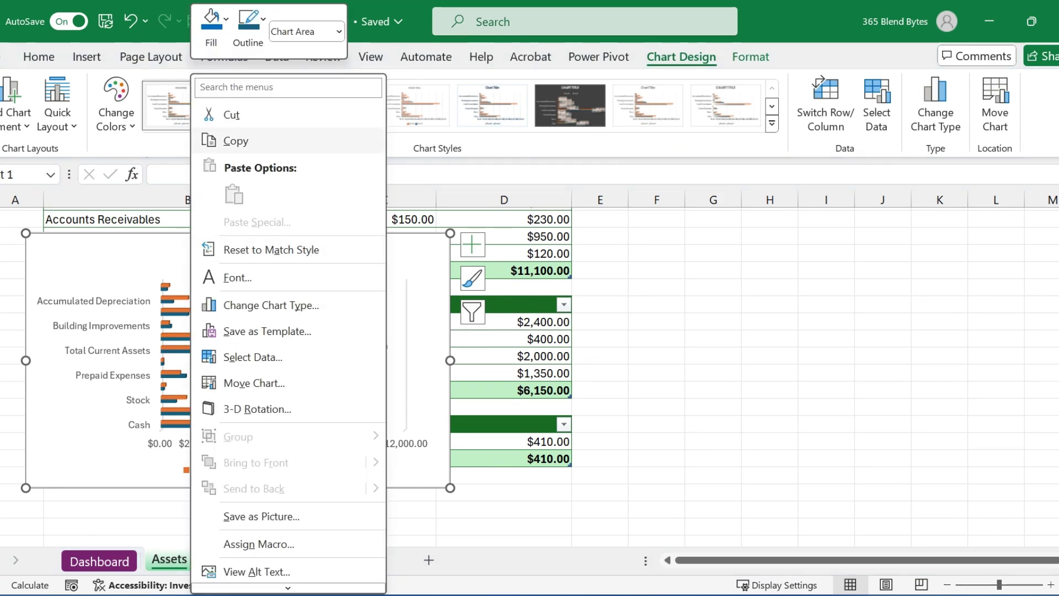
pyautogui.click(232, 139)
pyautogui.click(882, 236)
pyautogui.hotkey('ctrl', 'pageup')
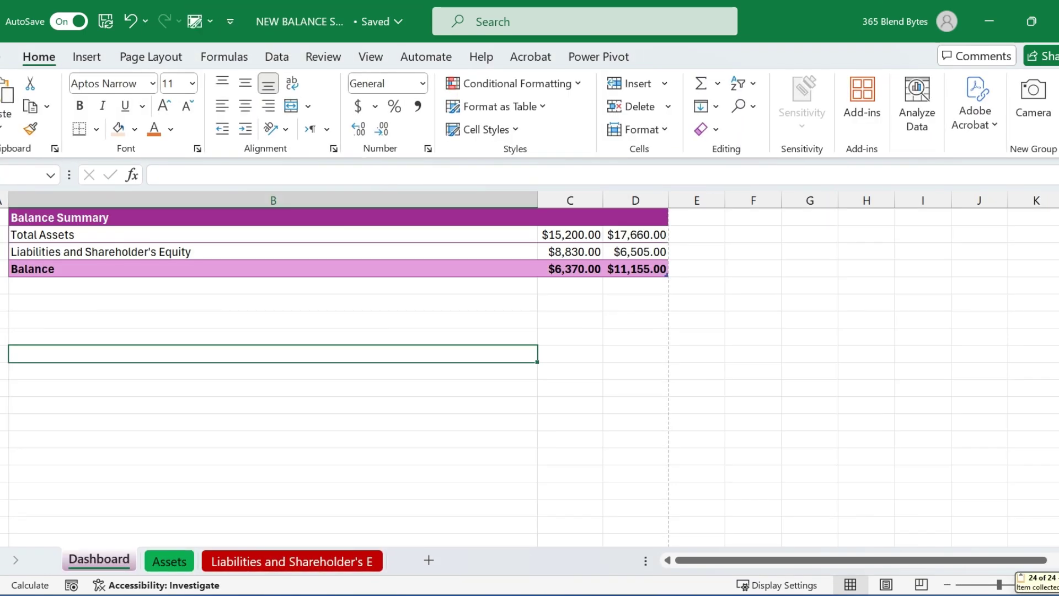
pyautogui.click(273, 302)
pyautogui.hotkey('ctrl', 'v')
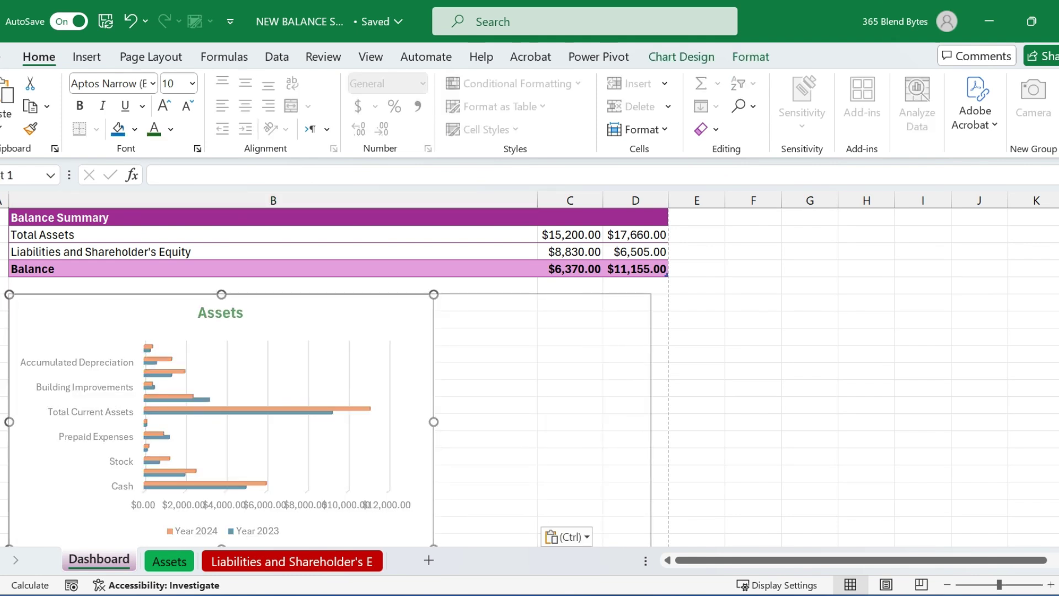
pyautogui.moveTo(433, 422); pyautogui.dragTo(667, 421)
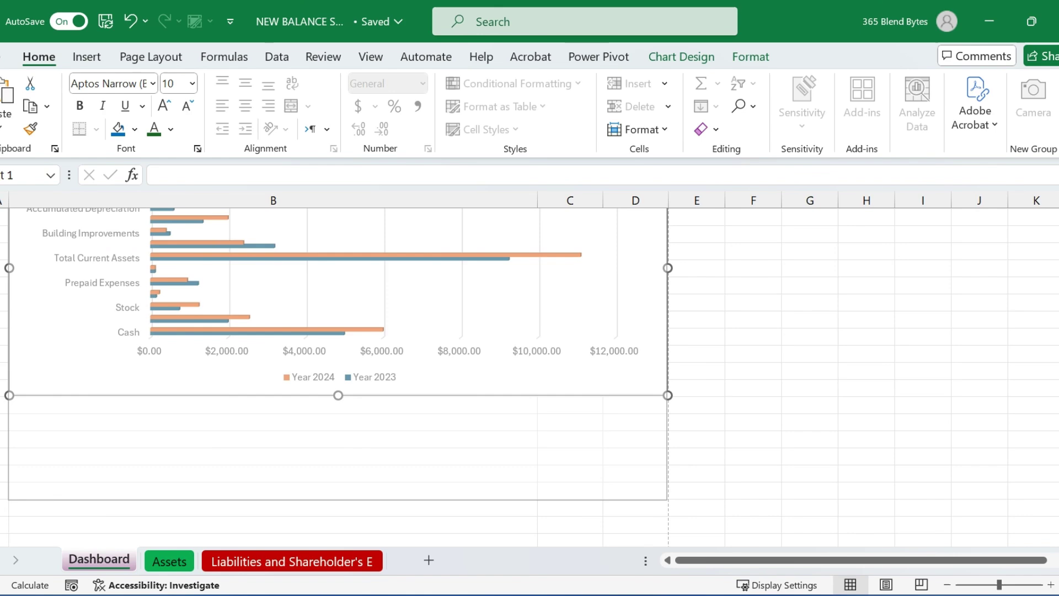
pyautogui.hotkey('ctrl', 'pagedown')
pyautogui.hotkey('ctrl', 'pagedown')
pyautogui.hotkey('ctrl', 'a')
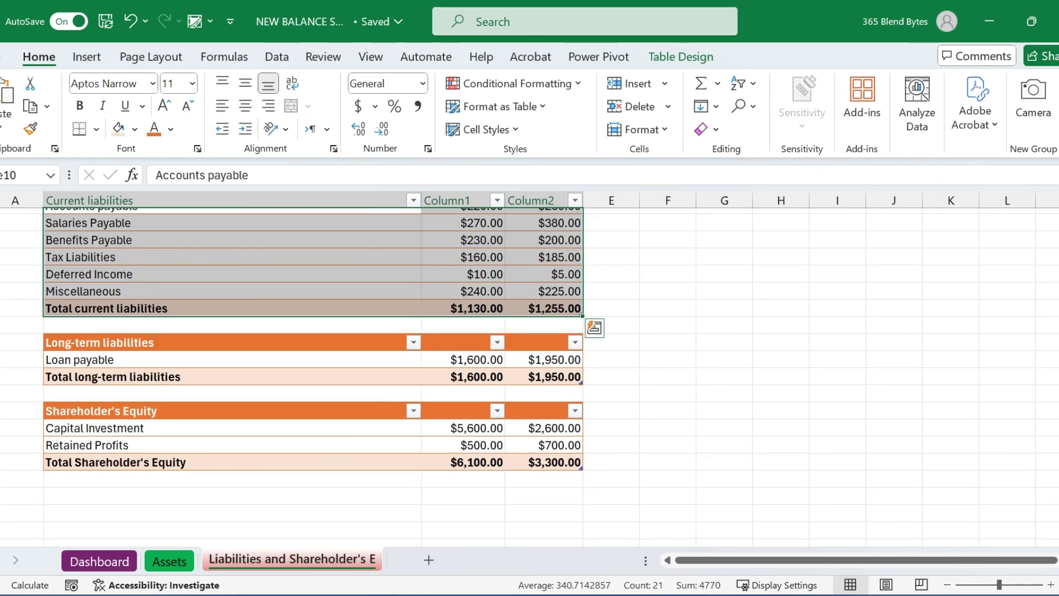
# - Insert a 3-D Clustered Bar chart of the liability and shareholder's equity rows
pyautogui.moveTo(55, 359); pyautogui.dragTo(568, 359)
pyautogui.moveTo(55, 428); pyautogui.dragTo(567, 445)
pyautogui.click(86, 57)
pyautogui.click(318, 82)
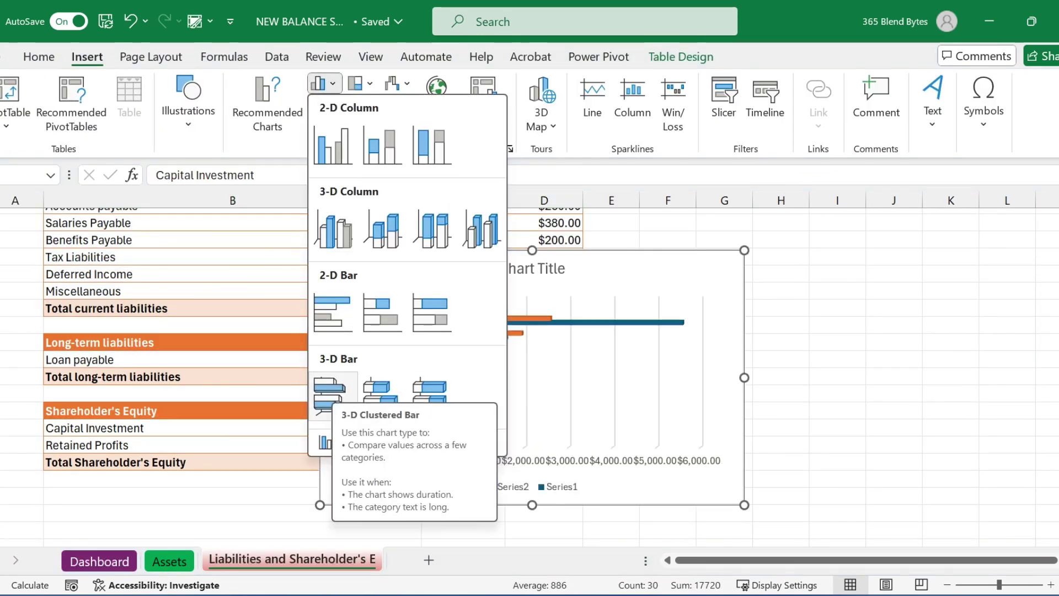
pyautogui.click(329, 389)
# - Title the chart 'Liabilities and owner's equity' in bold orange
pyautogui.click(88, 274)
pyautogui.scroll(3, 386, 331)
pyautogui.click(531, 371)
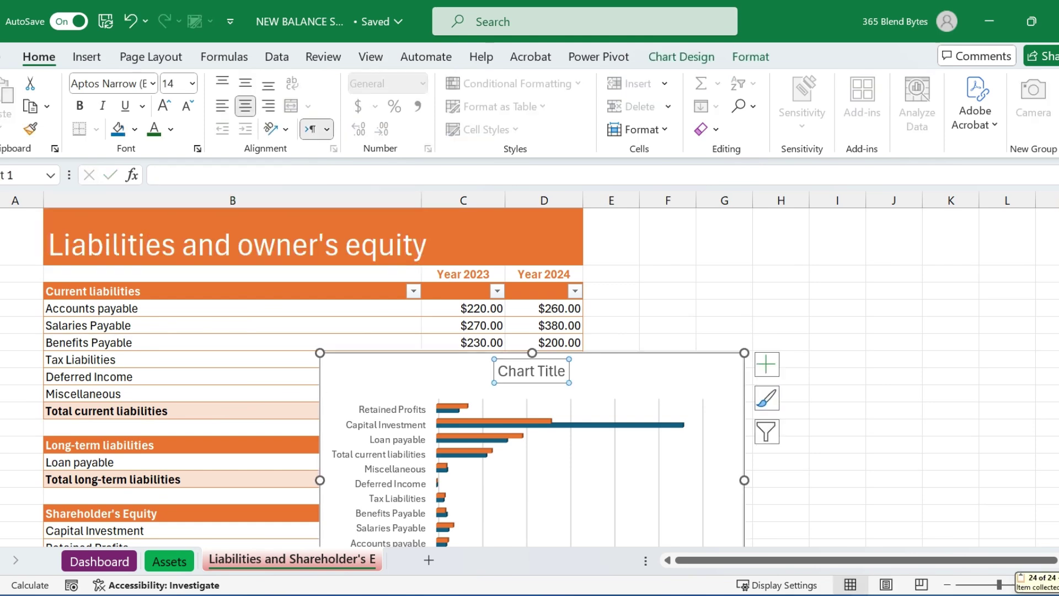
pyautogui.write("Liabilities and owner's equity")
pyautogui.click(780, 338)
pyautogui.click(531, 369)
pyautogui.click(154, 129)
pyautogui.scroll(-2, 529, 386)
pyautogui.click(780, 222)
# - Rename the liabilities chart's two series through Select Data Source
pyautogui.click(532, 486)
pyautogui.rightClick(532, 486)
pyautogui.click(557, 419)
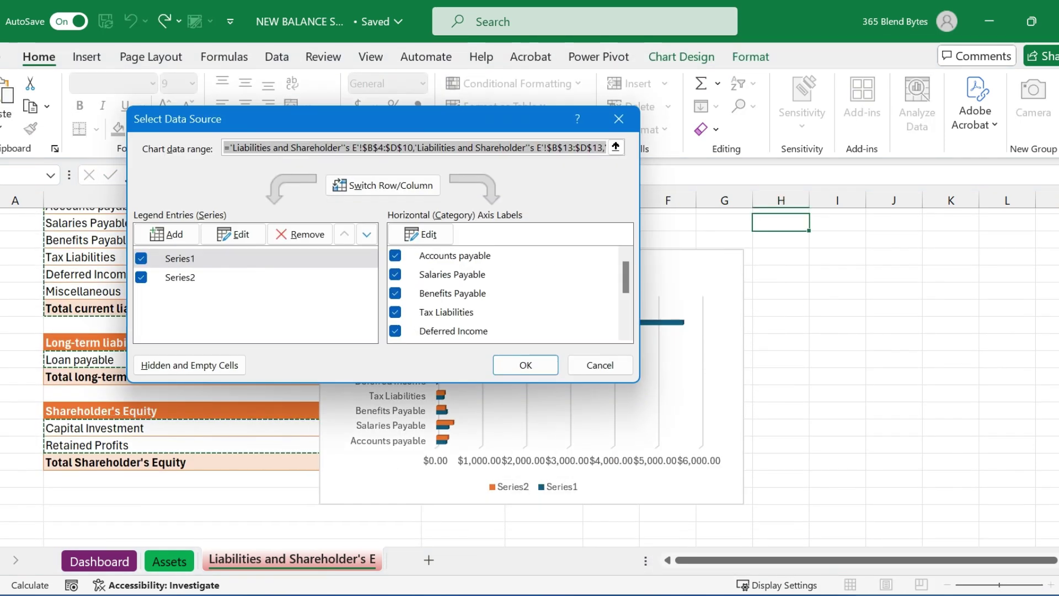
pyautogui.click(210, 235)
pyautogui.moveTo(284, 185); pyautogui.dragTo(376, 329)
pyautogui.scroll(2, 377, 329)
pyautogui.press('Return')
pyautogui.click(208, 231)
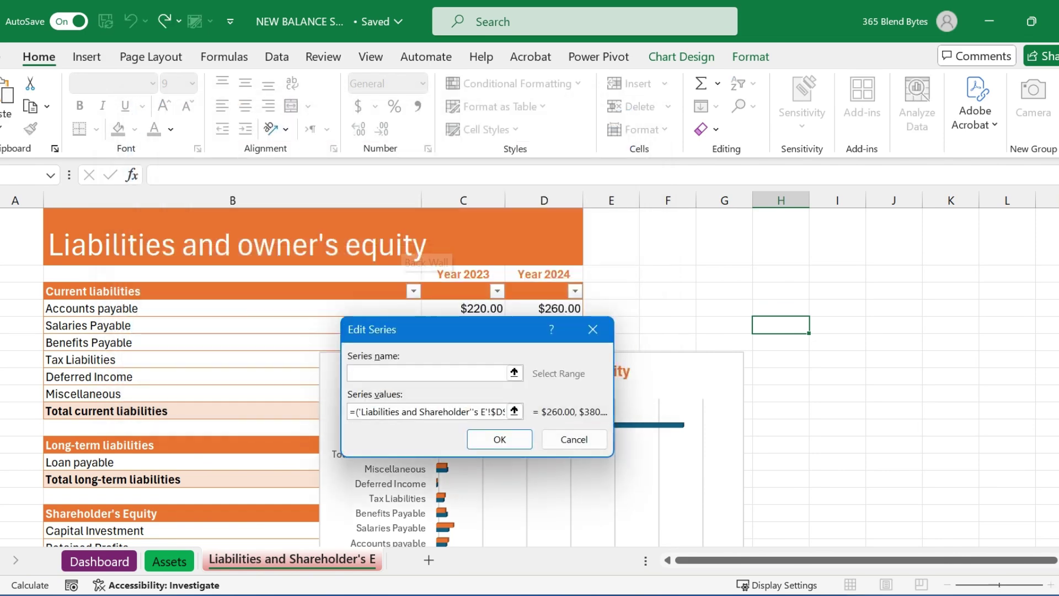
pyautogui.press('Return')
pyautogui.press('Return')
# - Copy the liabilities chart onto the Dashboard sheet
pyautogui.hotkey('ctrl', 'c')
pyautogui.hotkey('ctrl', 'pageup')
pyautogui.hotkey('ctrl', 'pageup')
pyautogui.hotkey('ctrl', 'v')
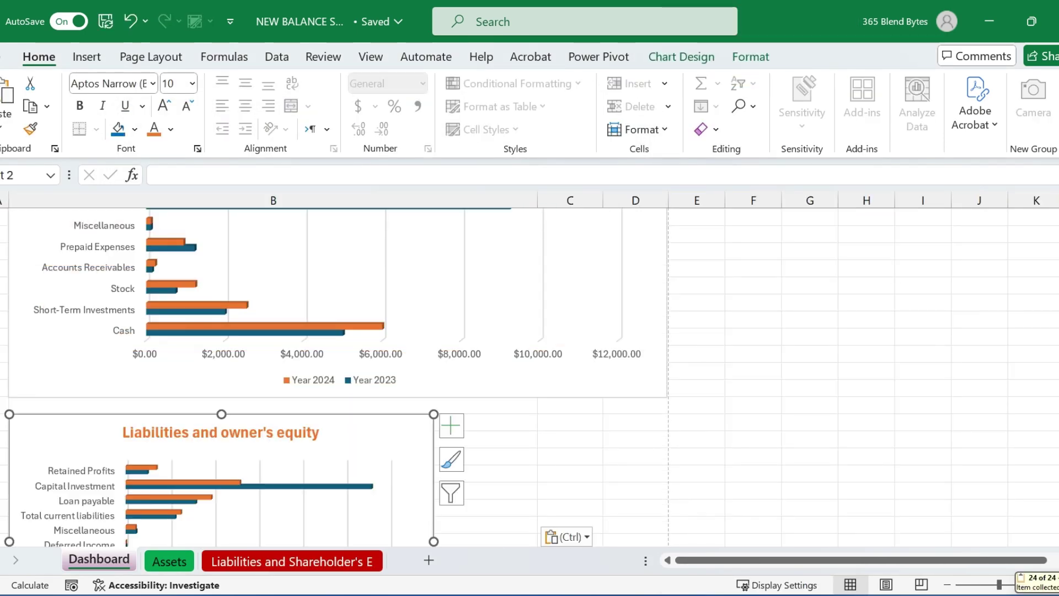
# - Select the Dashboard's Assets chart and one of its bar series
pyautogui.scroll(-5, 386, 331)
pyautogui.click(865, 386)
pyautogui.scroll(15, 529, 375)
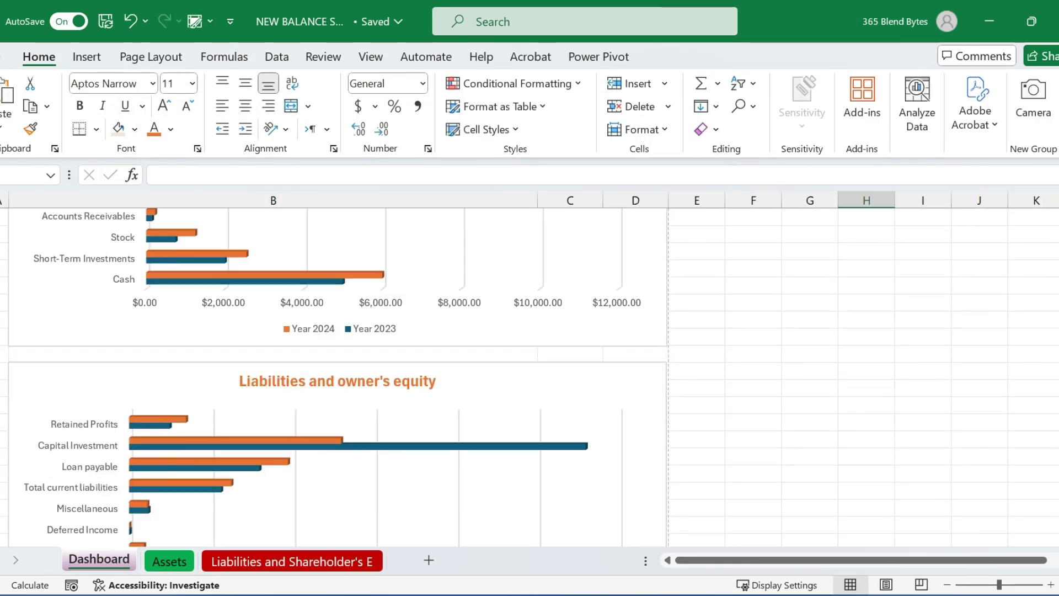
pyautogui.scroll(-10, 336, 375)
pyautogui.scroll(9, 337, 375)
pyautogui.click(496, 419)
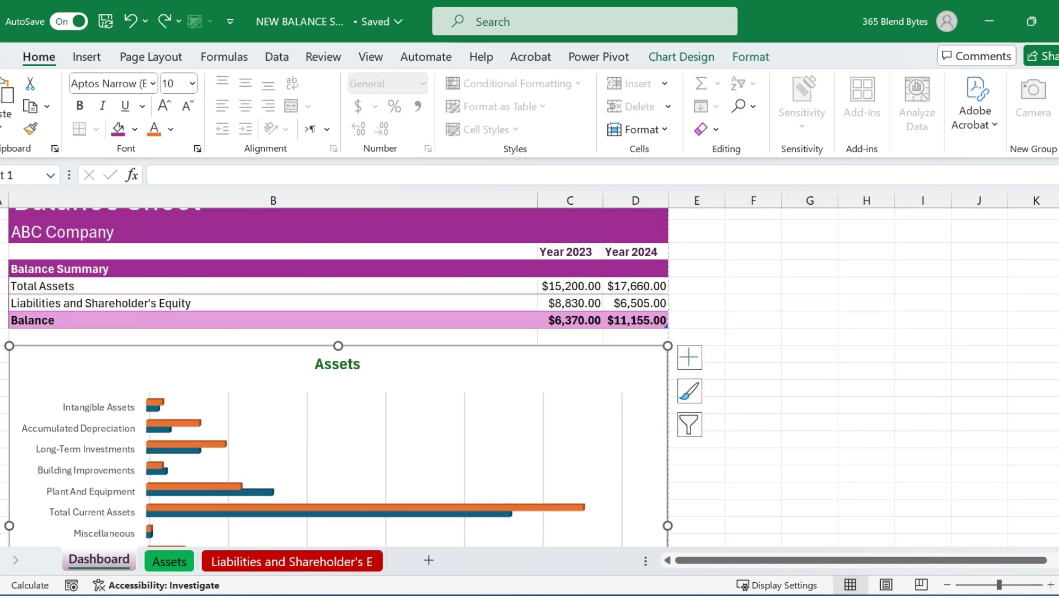
pyautogui.click(364, 507)
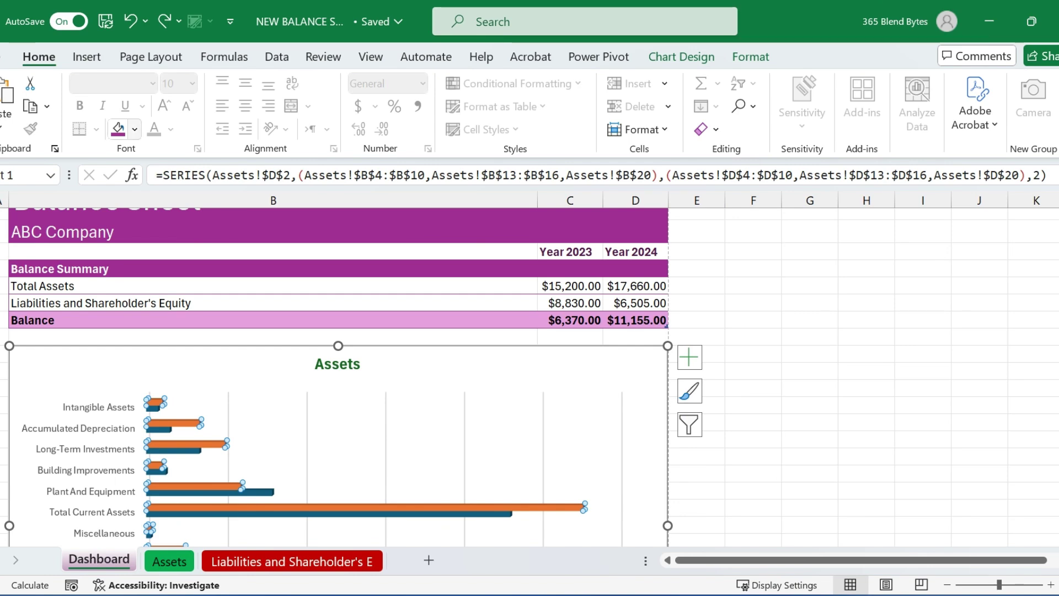
# - Apply the purple monochromatic colour palette to the Assets chart
pyautogui.click(800, 469)
pyautogui.scroll(-2, 337, 386)
pyautogui.click(689, 290)
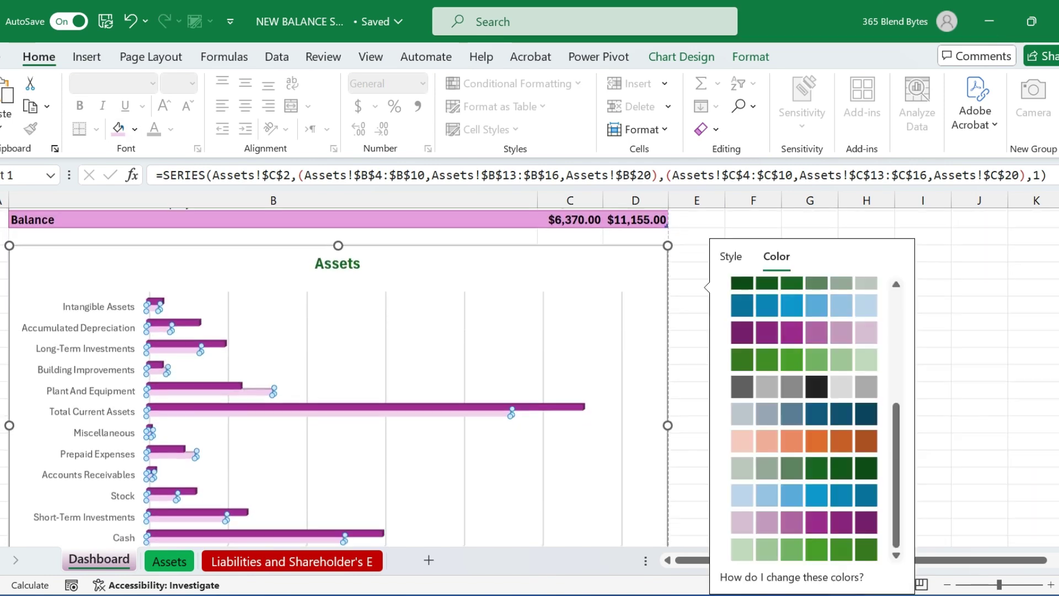
pyautogui.click(980, 456)
pyautogui.click(808, 418)
pyautogui.click(752, 417)
pyautogui.scroll(-3, 337, 375)
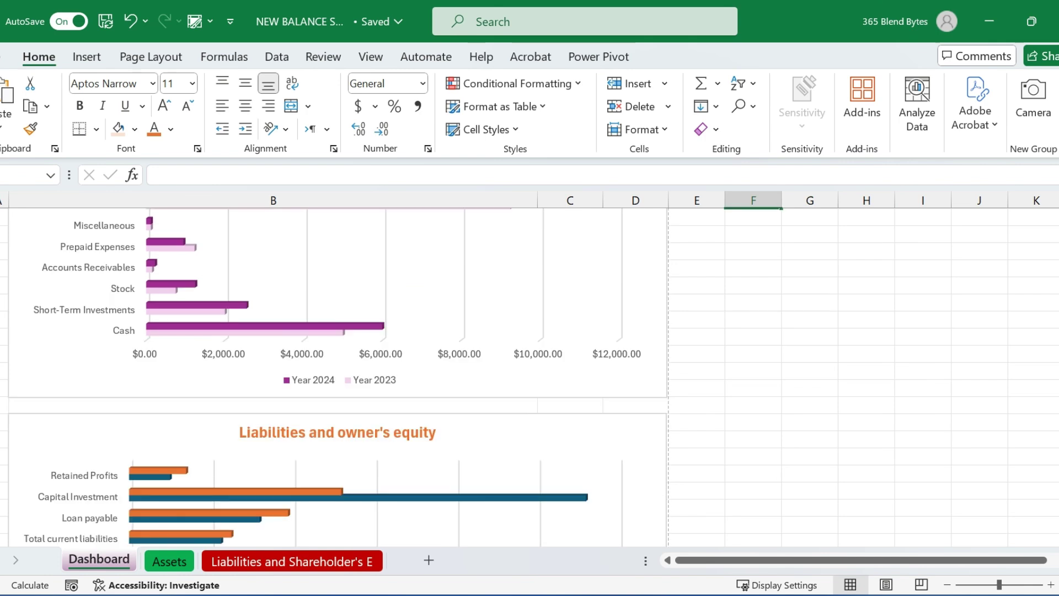
pyautogui.scroll(3, 336, 375)
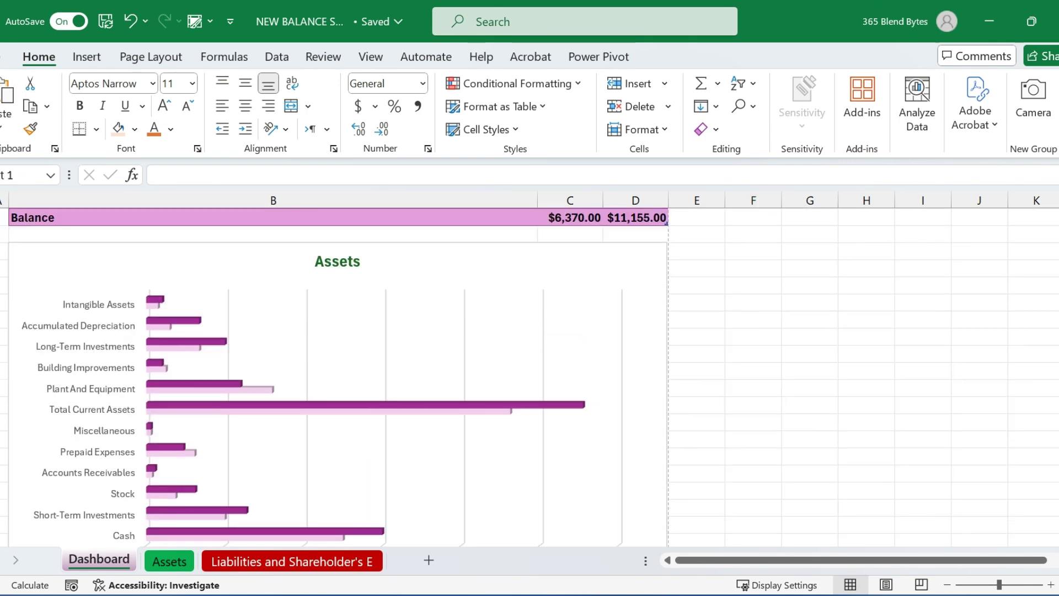
pyautogui.click(336, 375)
pyautogui.click(752, 418)
pyautogui.scroll(3, 752, 417)
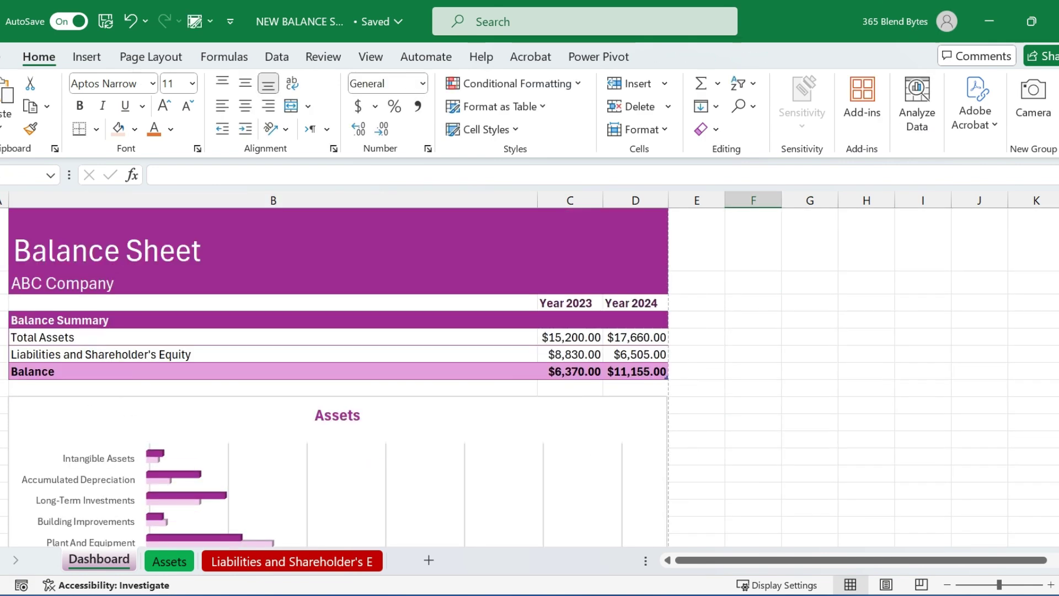
# - Insert a 3-D pie chart of the 2023 and 2024 Total Assets row
pyautogui.moveTo(110, 336); pyautogui.dragTo(635, 337)
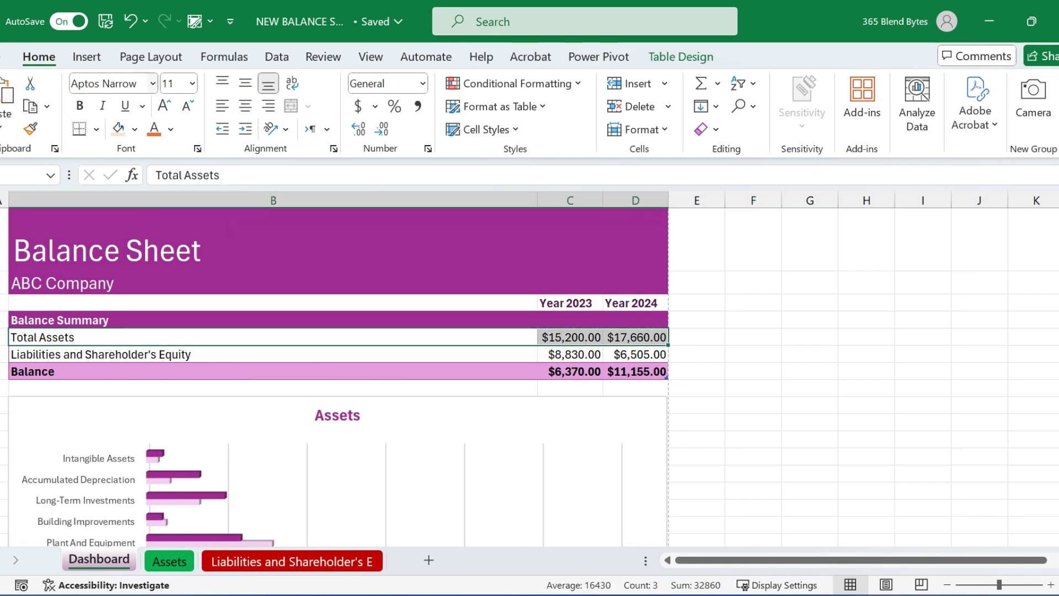
pyautogui.hotkey('alt', 'n')
pyautogui.press('e')
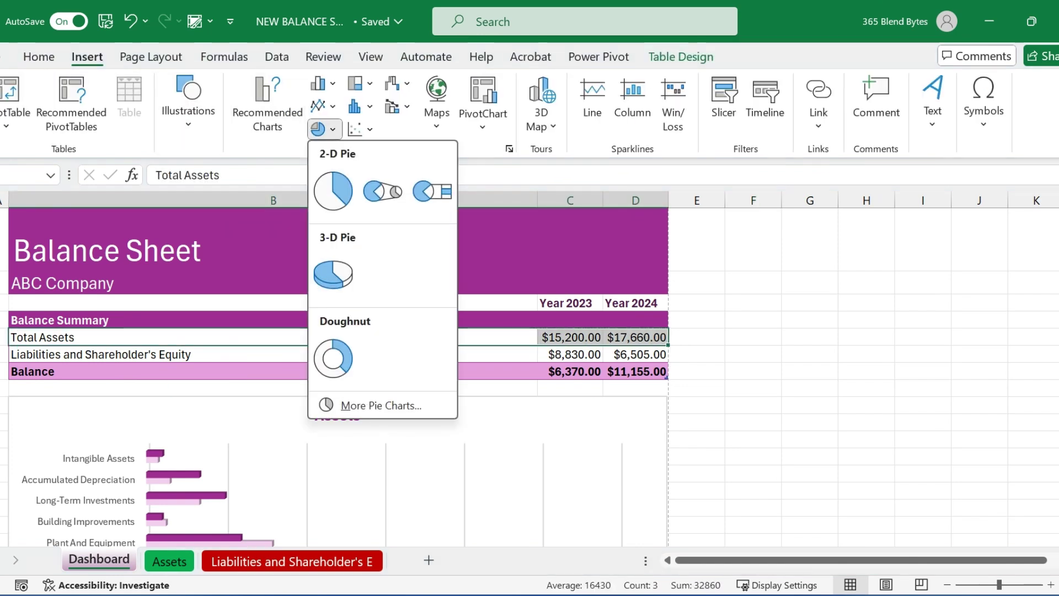
pyautogui.press('Down')
pyautogui.press('Down')
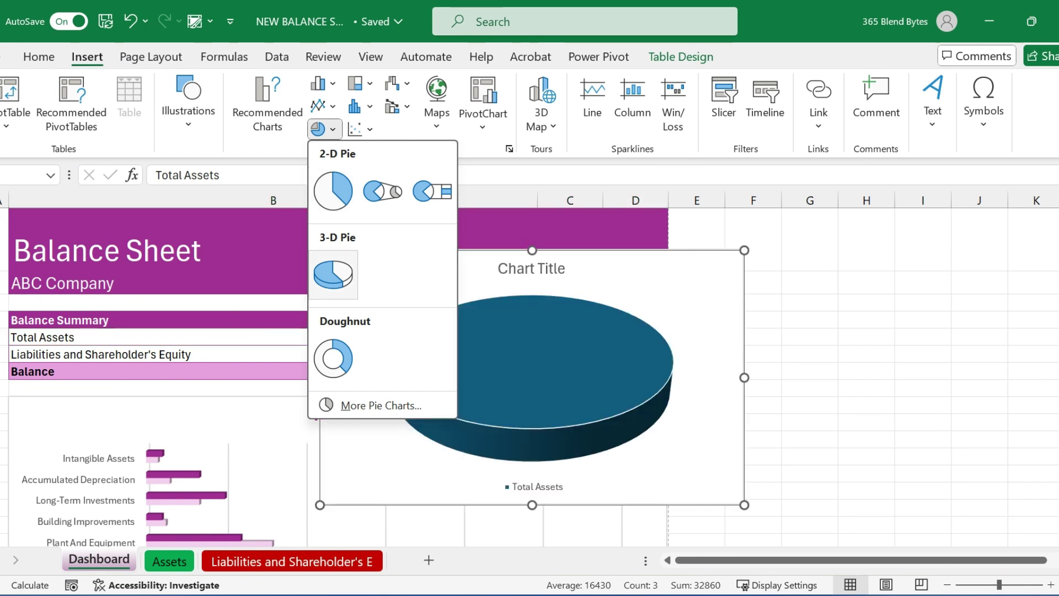
pyautogui.press('Return')
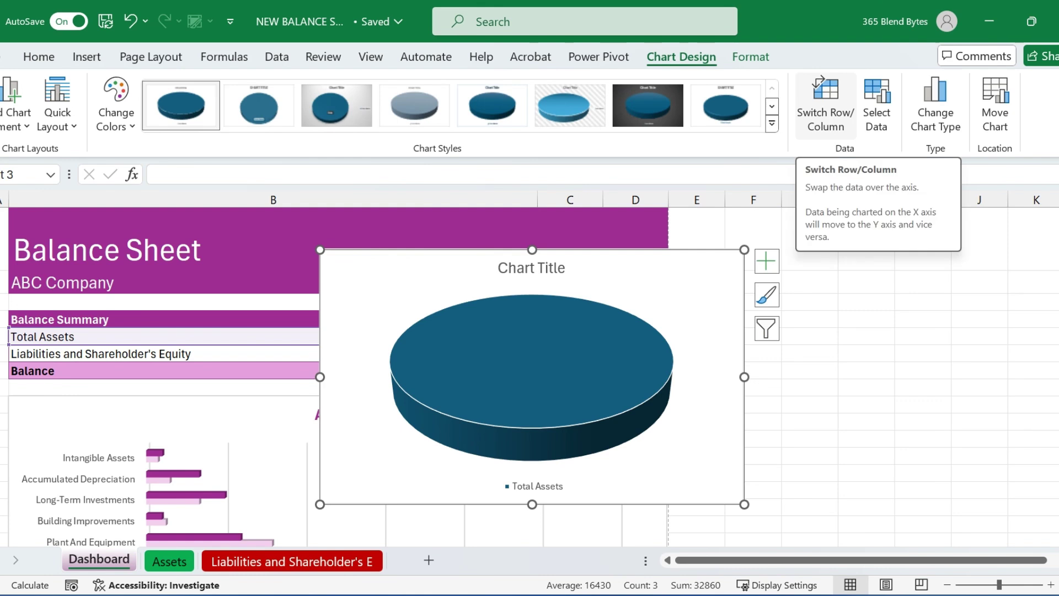
# - Switch the pie's rows and columns, apply Chart Style 8, and open Format Data Series
pyautogui.press('Return')
pyautogui.press('Return')
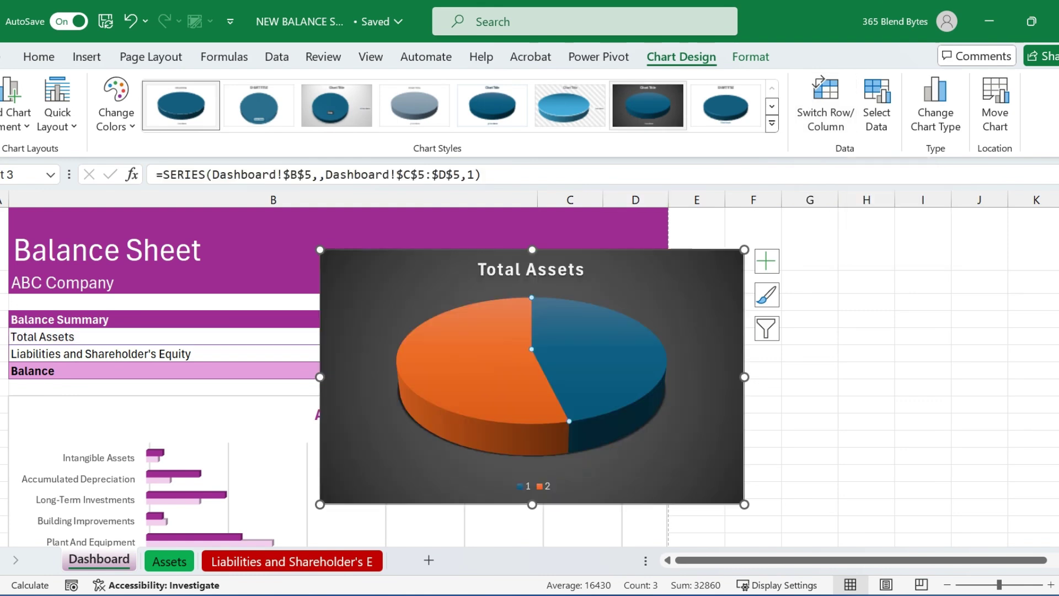
pyautogui.press('Right')
pyautogui.press('Return')
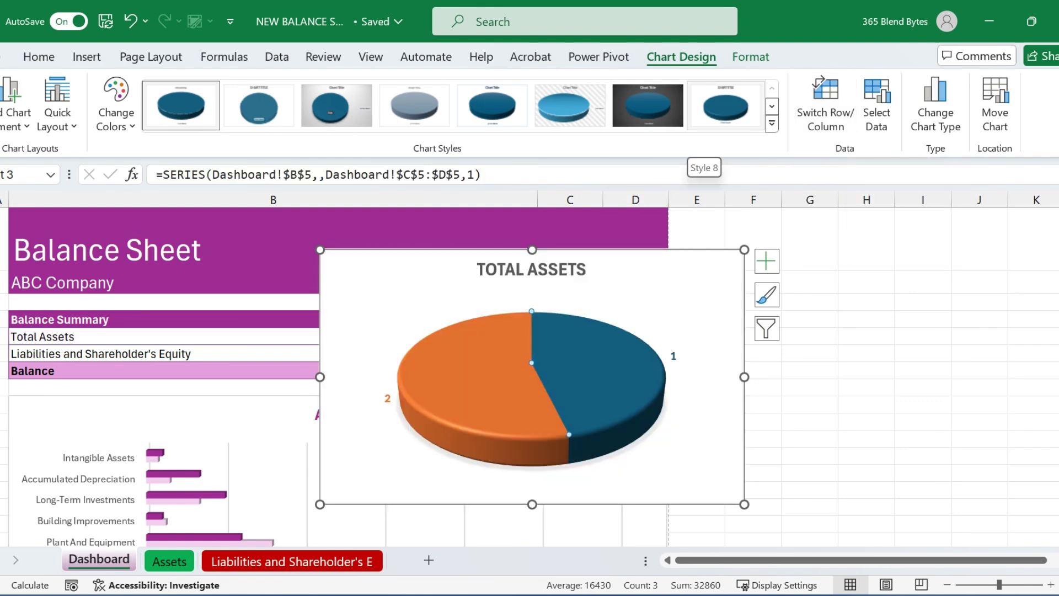
pyautogui.hotkey('ctrl', '1')
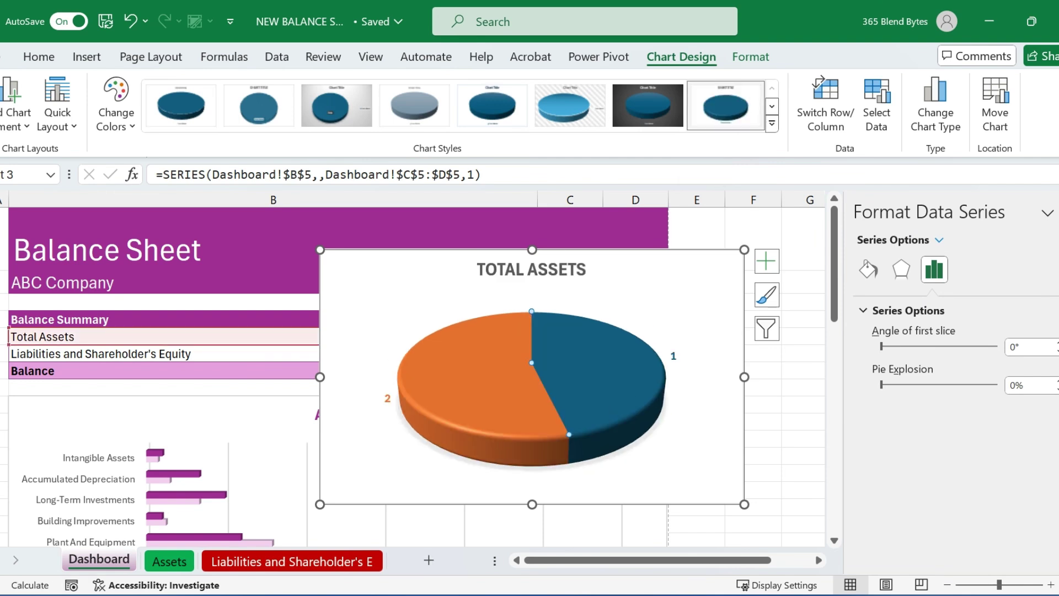
# - Explode the blue 2023 slice of the Total Assets pie outward, then select its data labels
pyautogui.moveTo(628, 438)
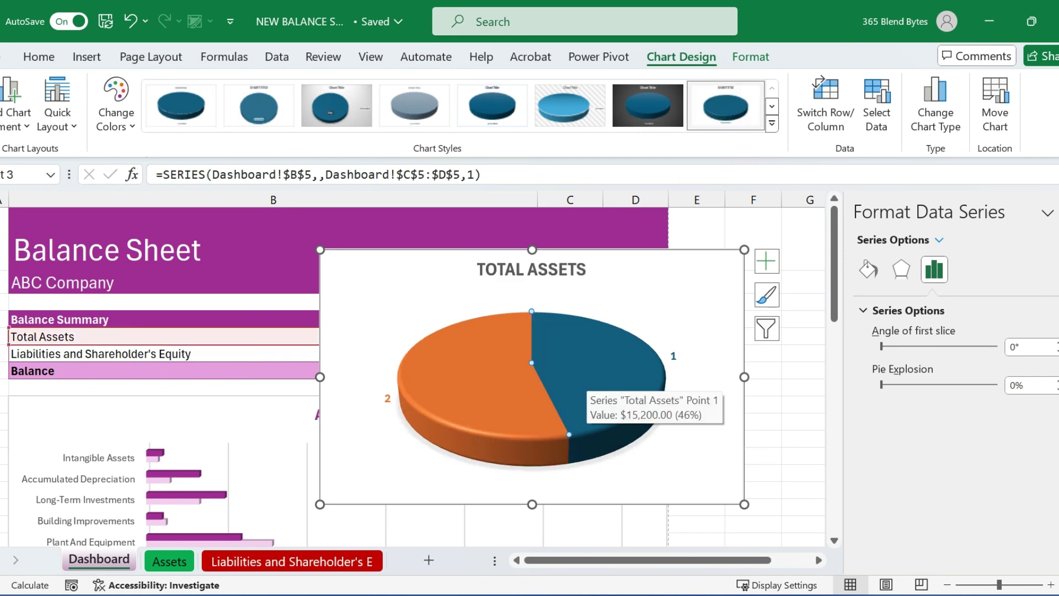
pyautogui.moveTo(582, 380); pyautogui.dragTo(623, 386)
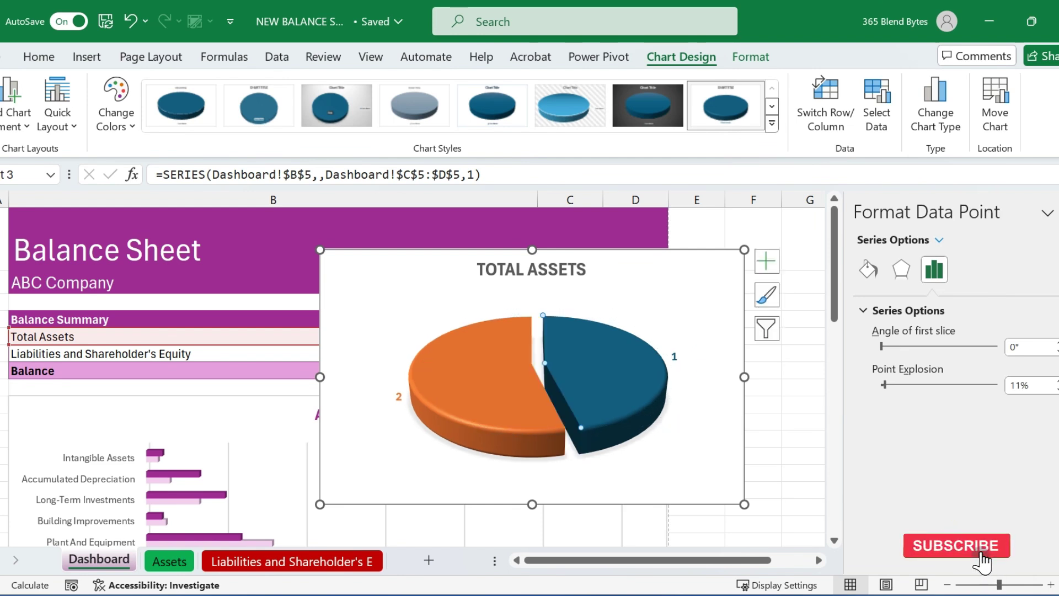
pyautogui.press('Up')
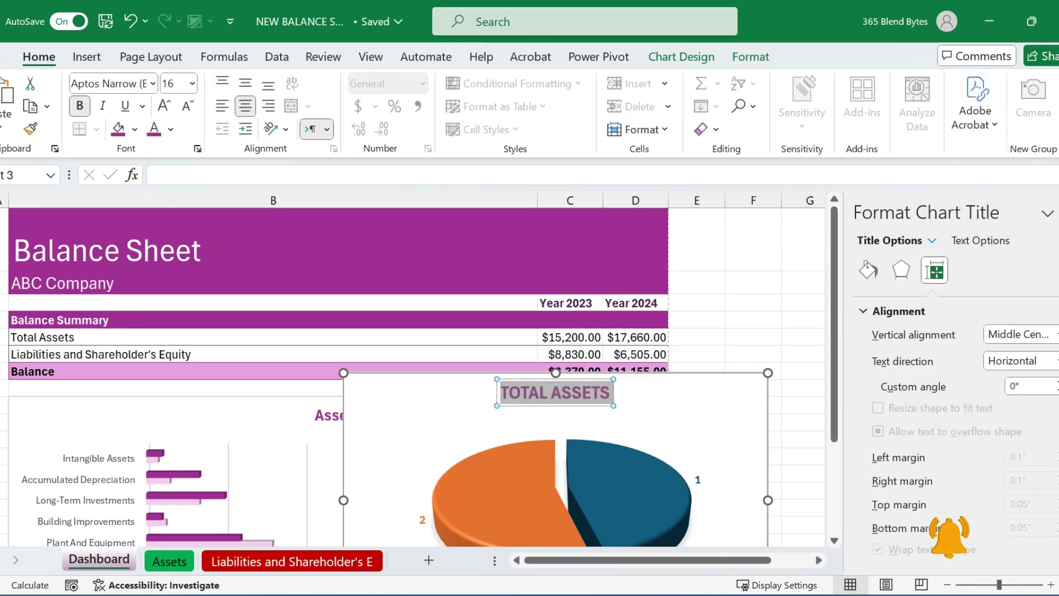
pyautogui.click(753, 319)
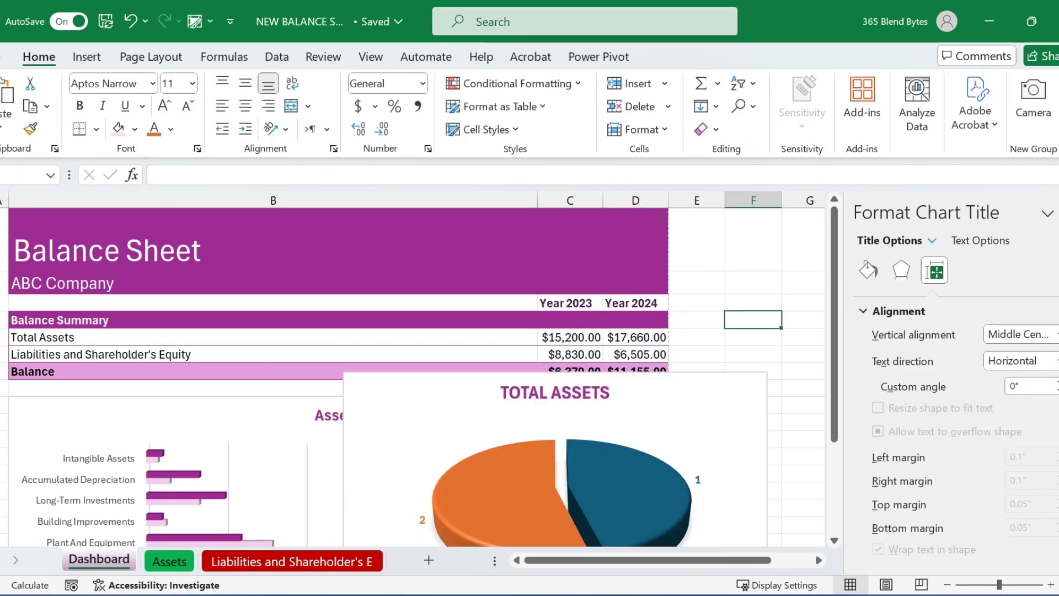
pyautogui.click(698, 480)
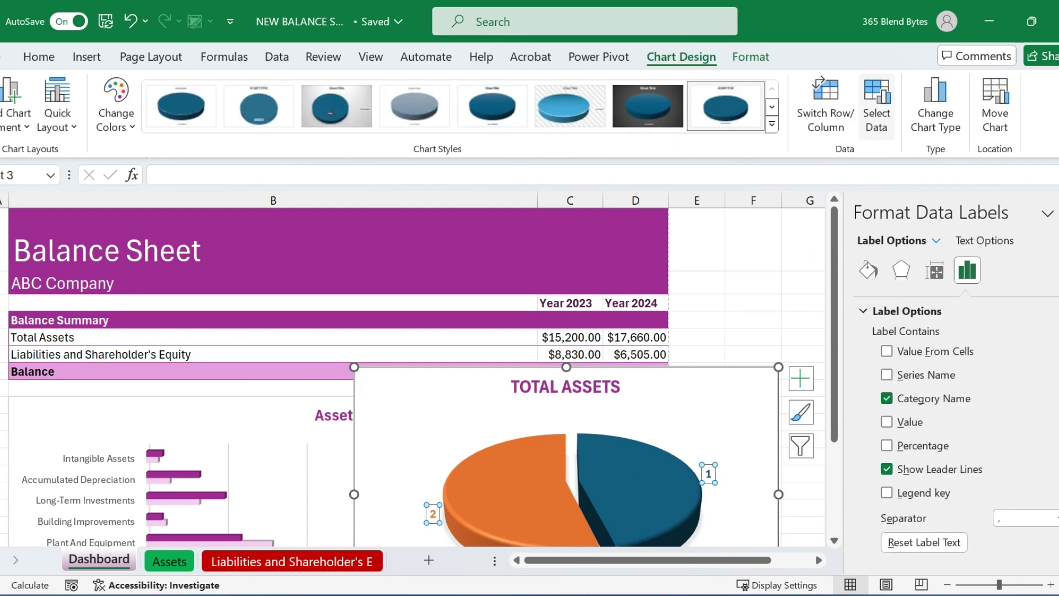
# - Use cells C3:D3 (Year 2023, Year 2024) as the Total Assets pie's slice labels
pyautogui.click(876, 104)
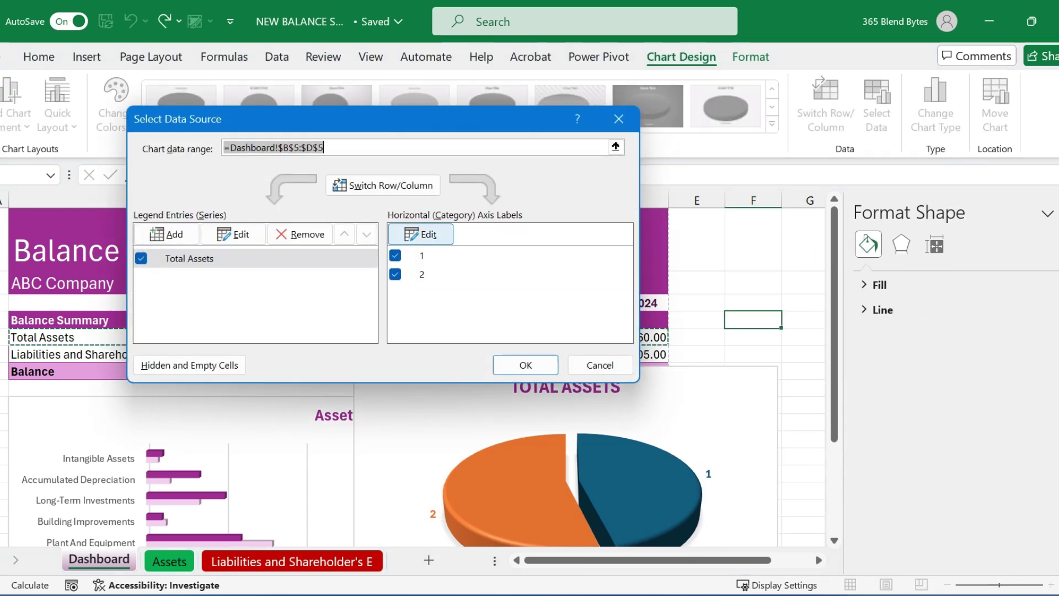
pyautogui.click(419, 234)
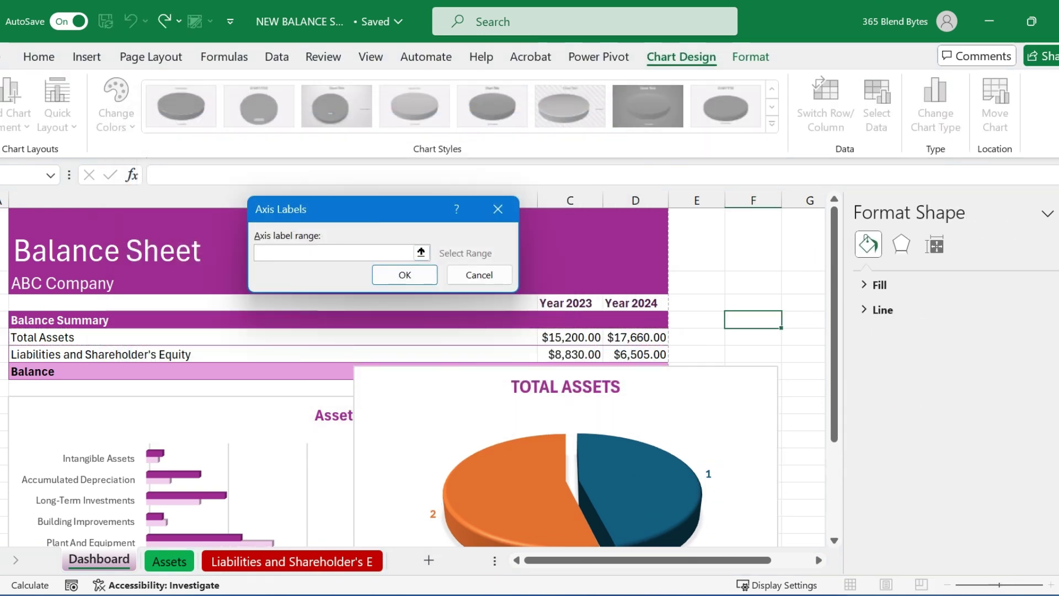
pyautogui.moveTo(566, 303); pyautogui.dragTo(634, 303)
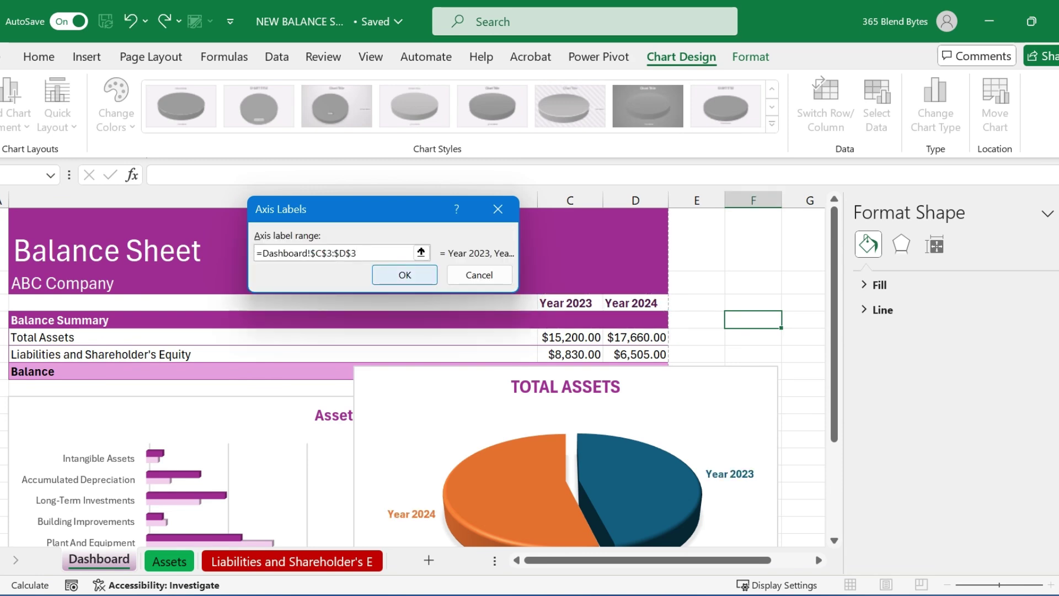
pyautogui.press('Return')
pyautogui.press('Return')
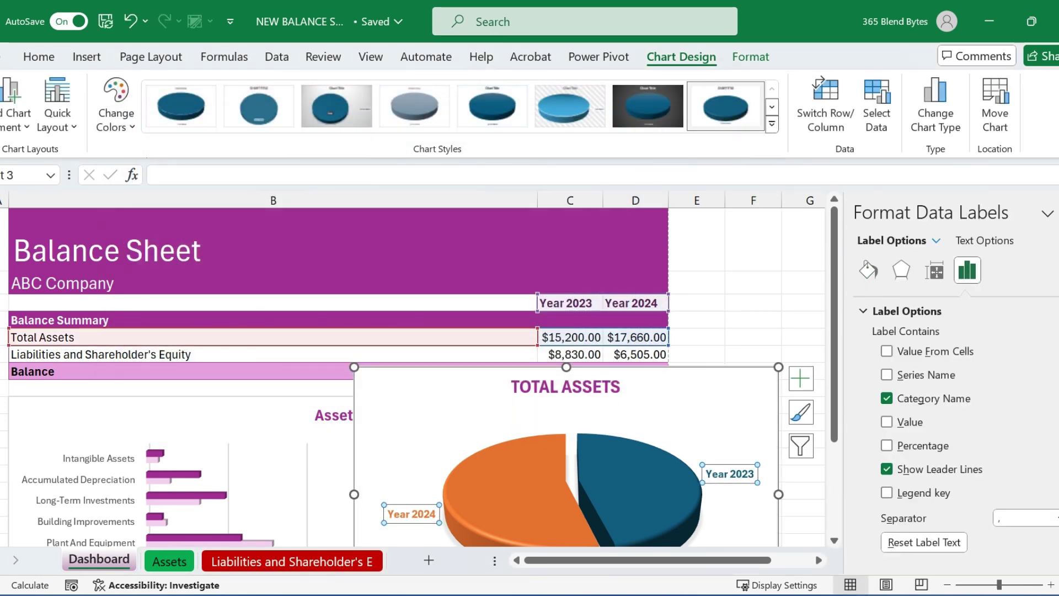
# - Fill the orange Year 2024 slice with purple
pyautogui.rightClick(494, 493)
pyautogui.click(511, 513)
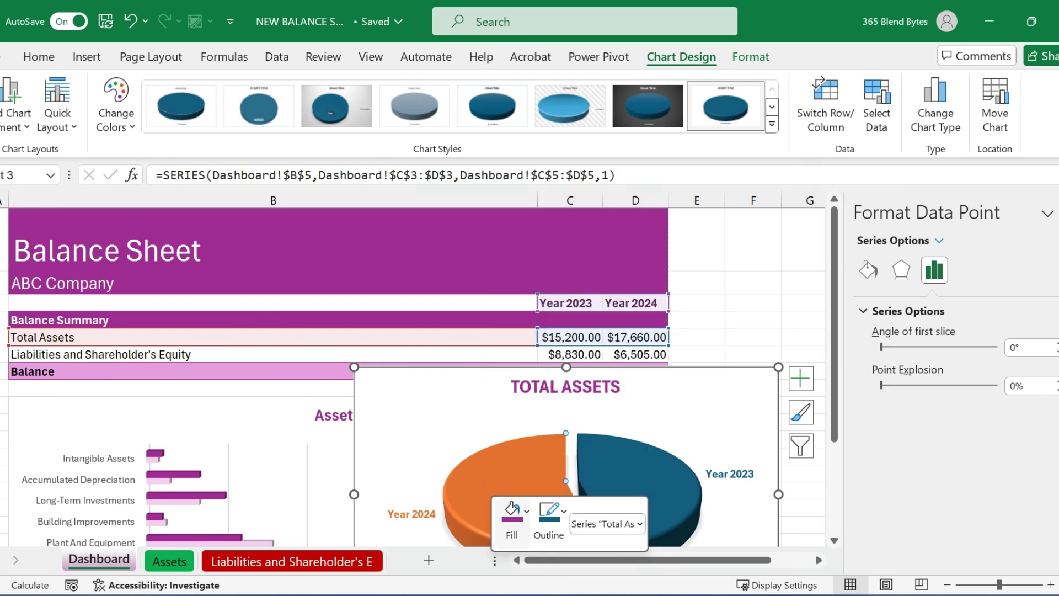
pyautogui.click(626, 229)
# - Apply the purple theme shape style to the Total Assets pie and shrink its font size to 10
pyautogui.click(751, 301)
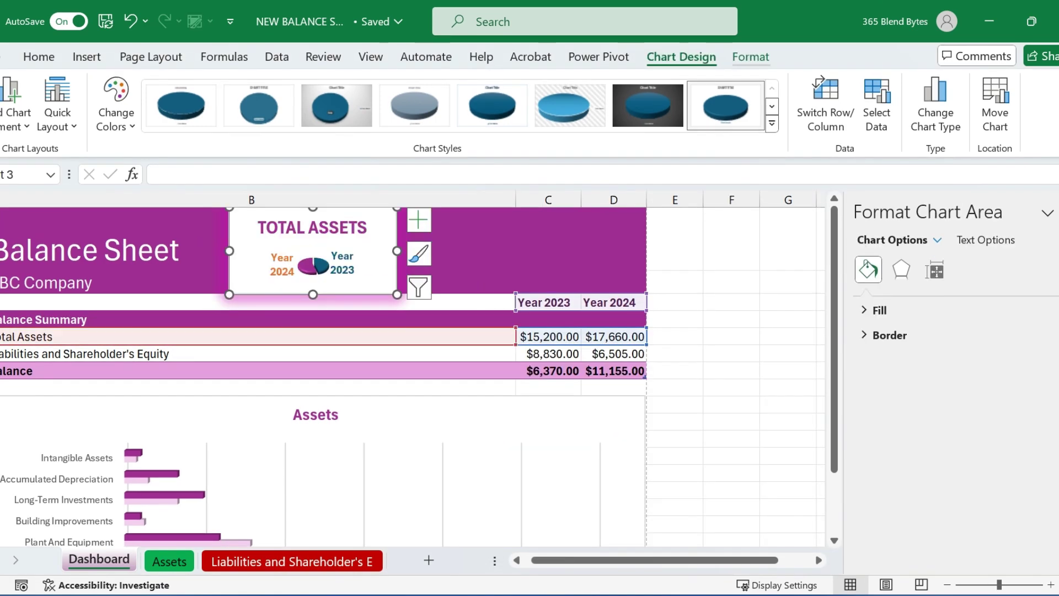
pyautogui.click(750, 57)
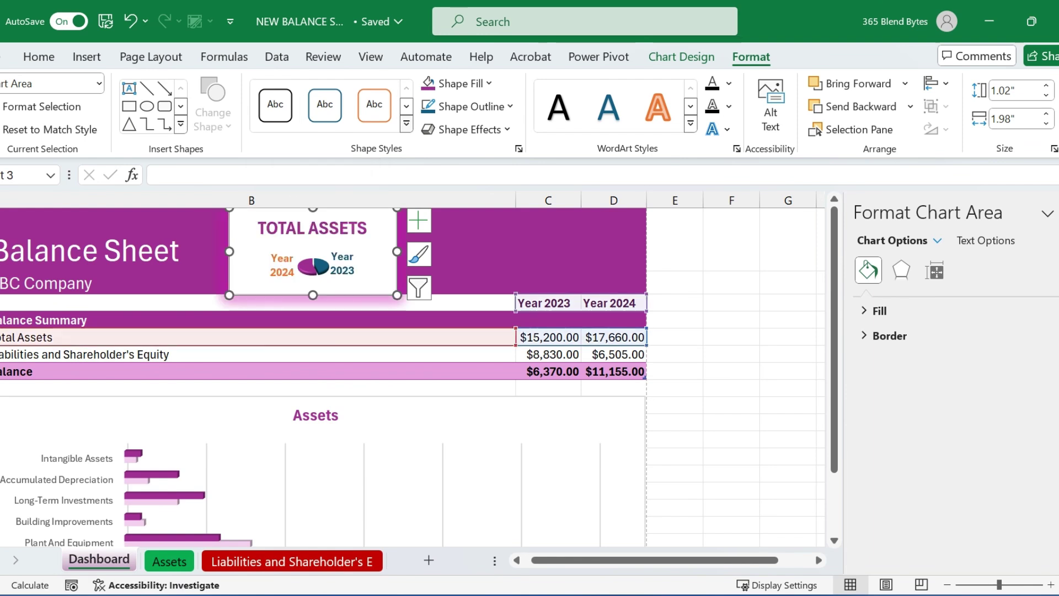
pyautogui.click(406, 123)
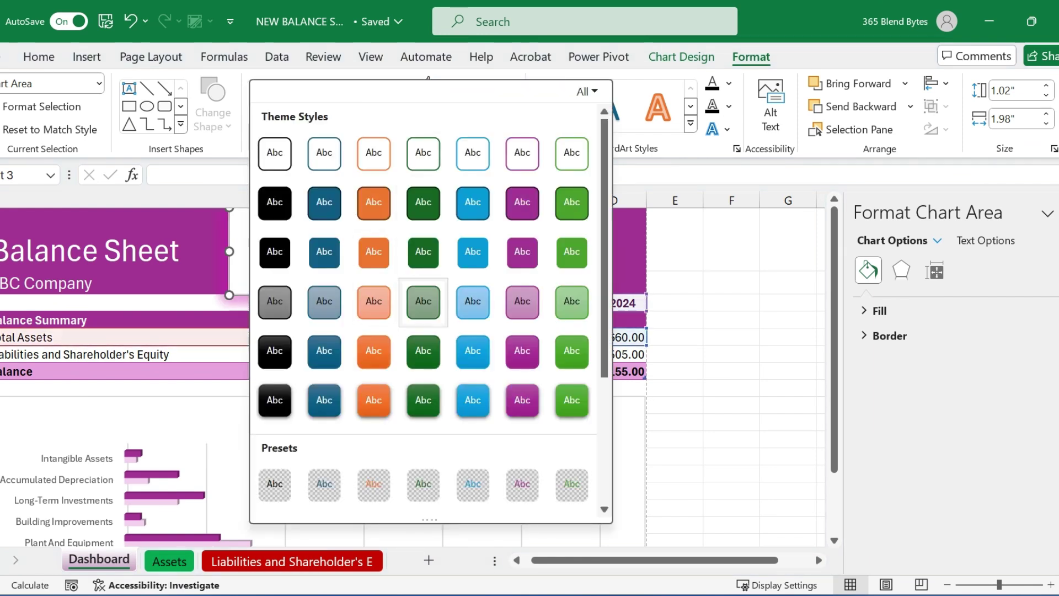
pyautogui.click(522, 252)
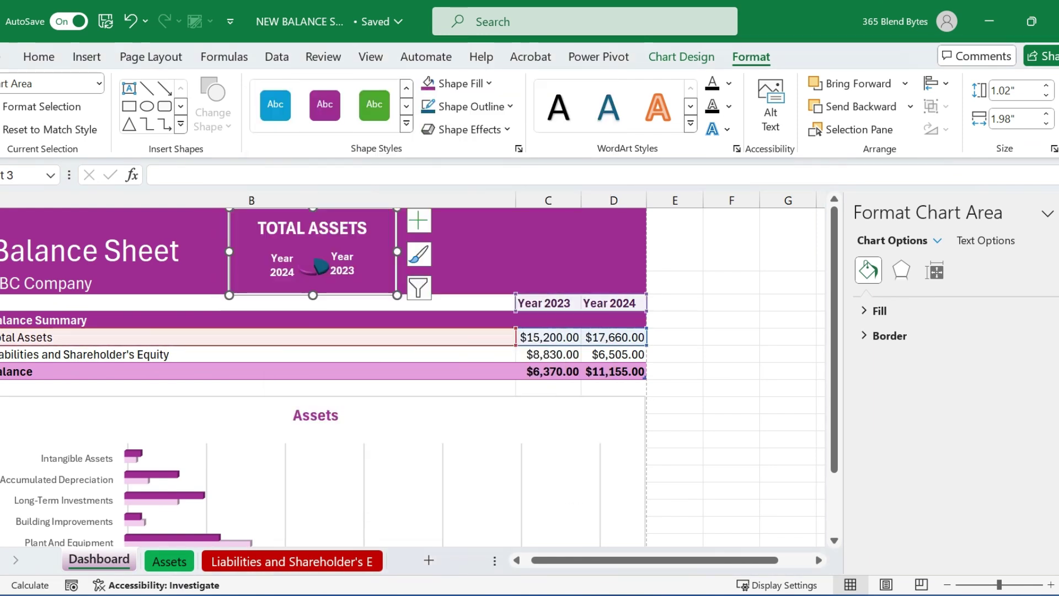
pyautogui.click(39, 57)
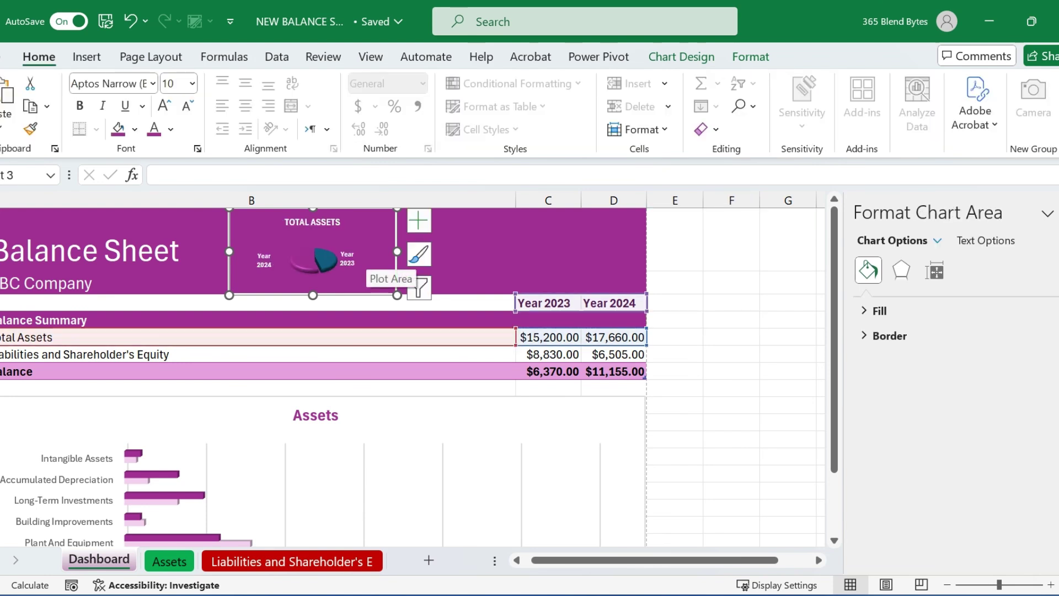
# - Paste a copy of the pie into the header and point its data at the liabilities row
pyautogui.click(547, 237)
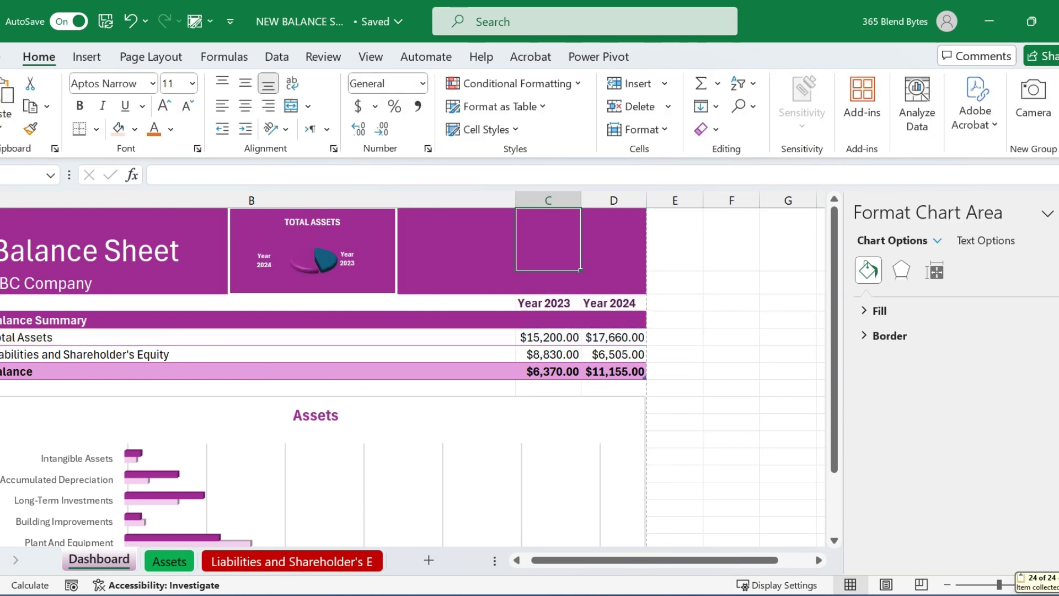
pyautogui.hotkey('ctrl', 'v')
pyautogui.click(563, 261)
pyautogui.moveTo(612, 345); pyautogui.dragTo(612, 362)
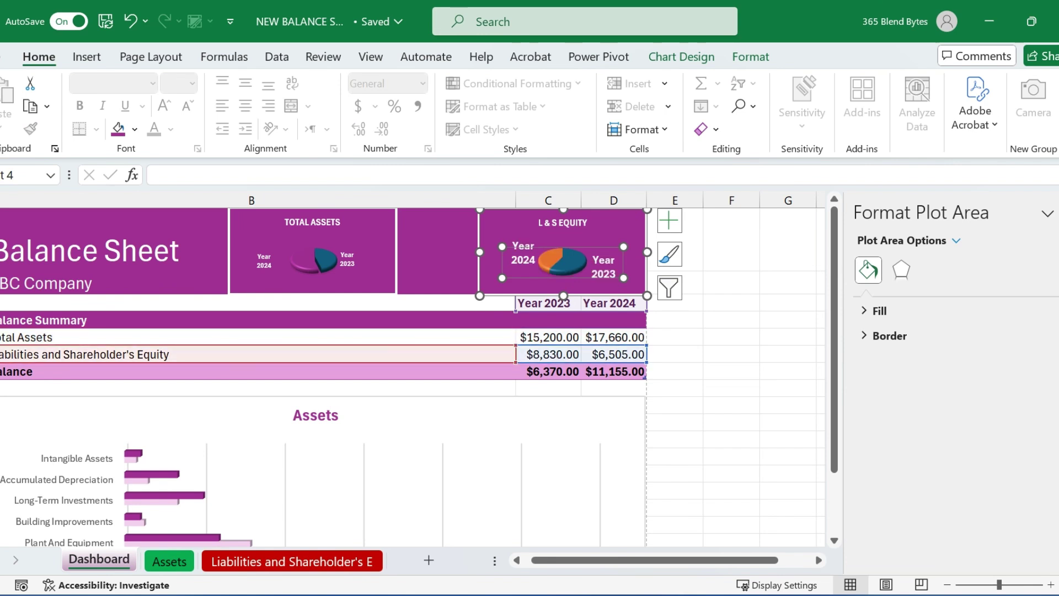
# - Add leader lines to the year labels on the pies
pyautogui.click(629, 276)
pyautogui.click(731, 282)
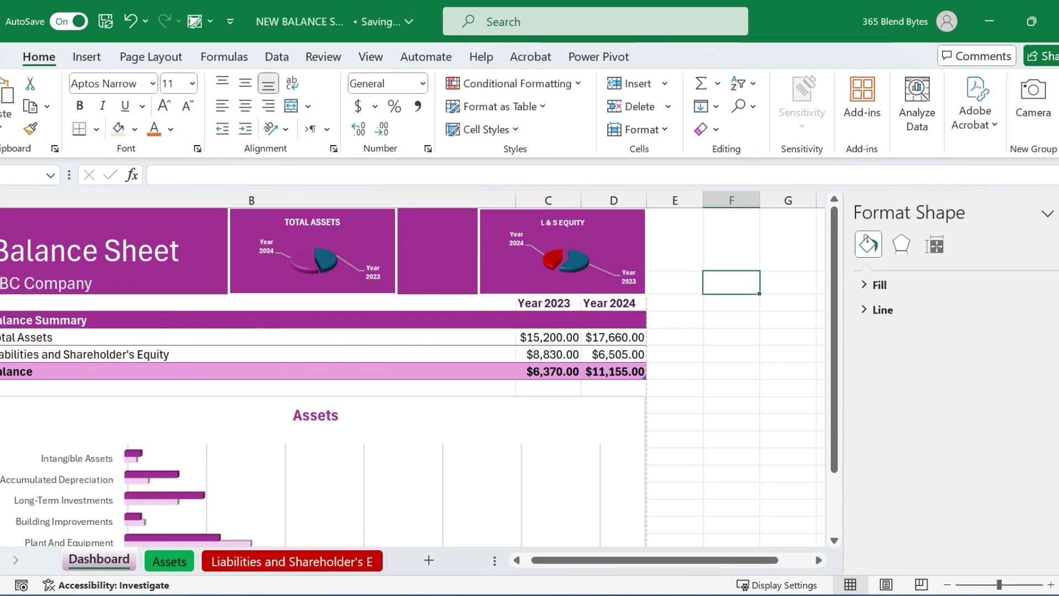
pyautogui.click(844, 370)
pyautogui.scroll(-14, 353, 375)
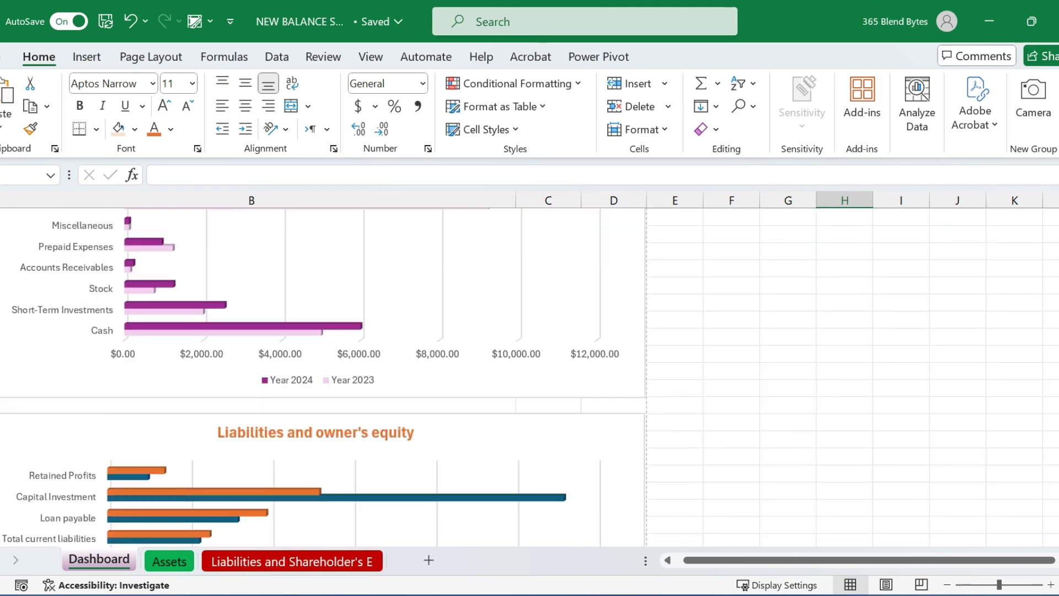
pyautogui.scroll(15, 353, 375)
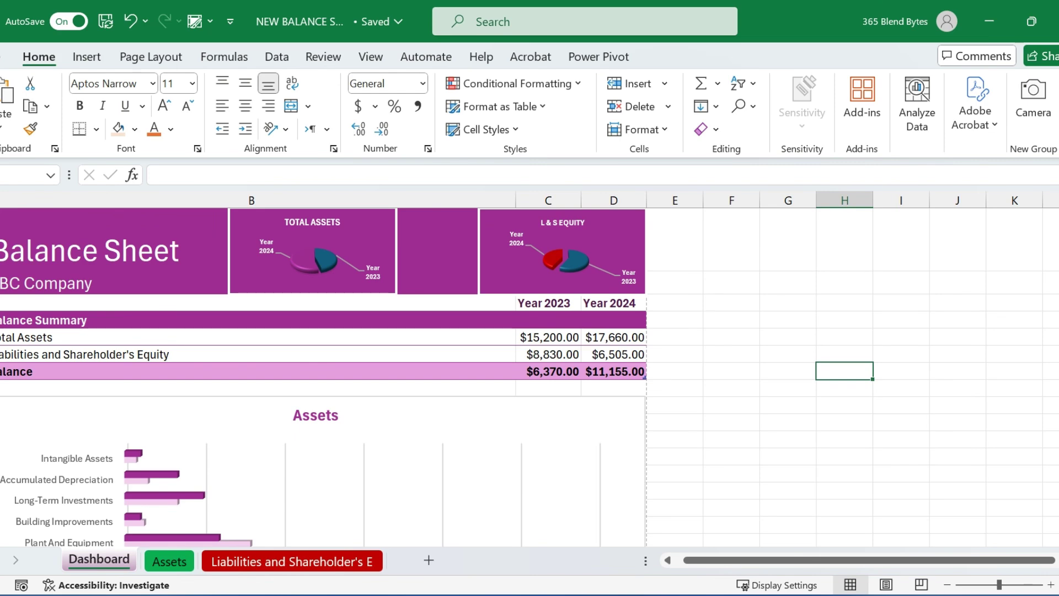
pyautogui.scroll(-5, 353, 374)
pyautogui.scroll(10, 503, 330)
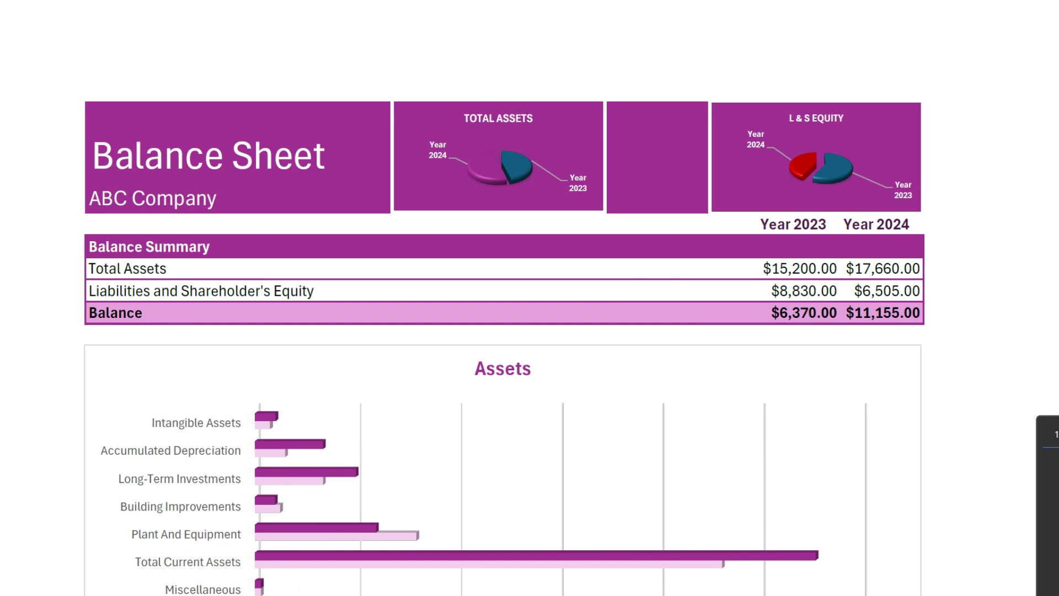
pyautogui.scroll(-5, 503, 298)
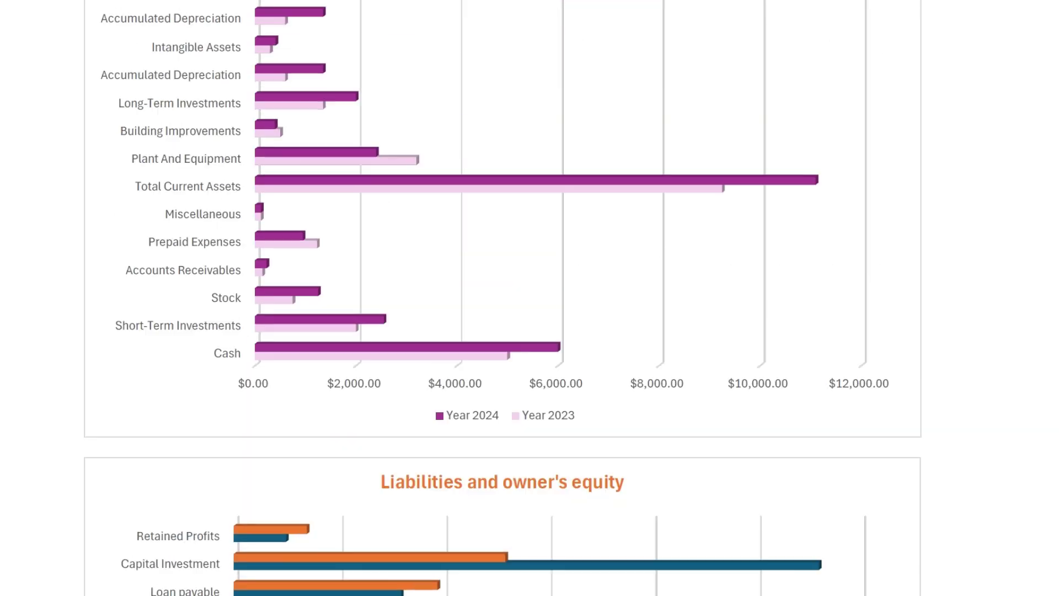
pyautogui.scroll(-12, 503, 298)
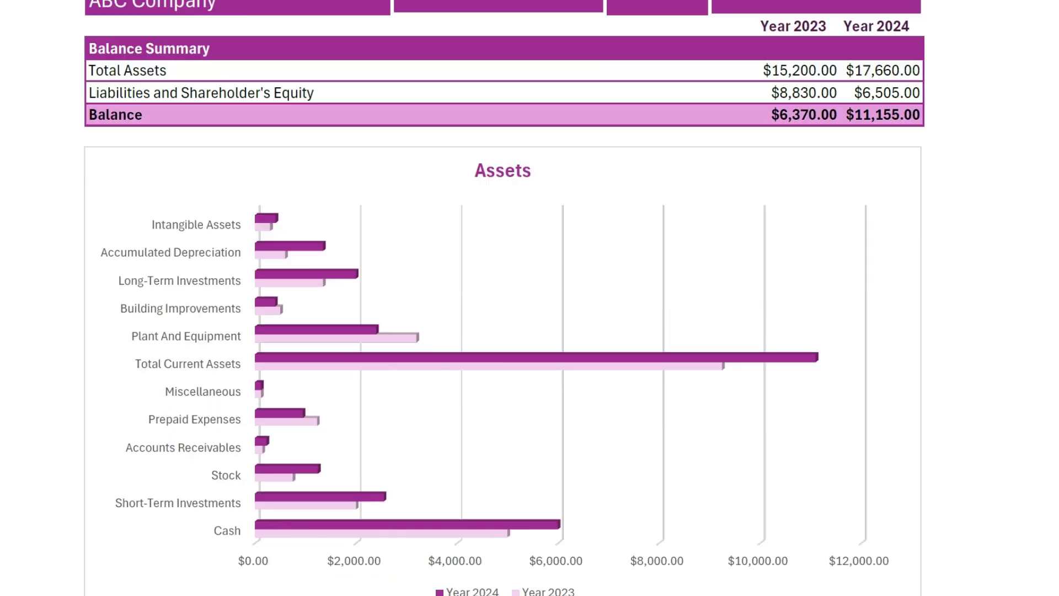